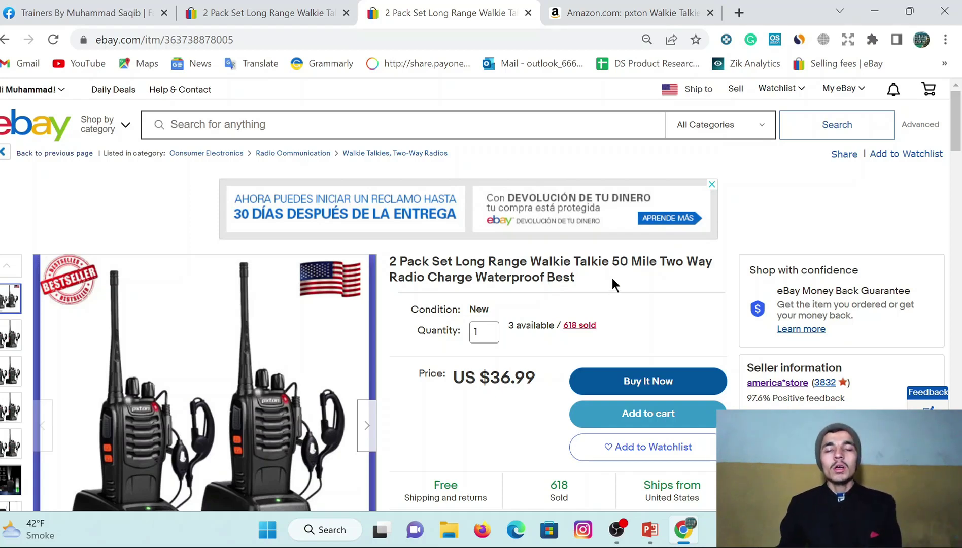
Step: Copy the listing title and load ebay.com in a new tab
{"action": "left_click_drag", "start_coordinate": [574, 278], "coordinate": [413, 265]}
{"action": "right_click", "coordinate": [414, 265]}
{"action": "left_click", "coordinate": [453, 277]}
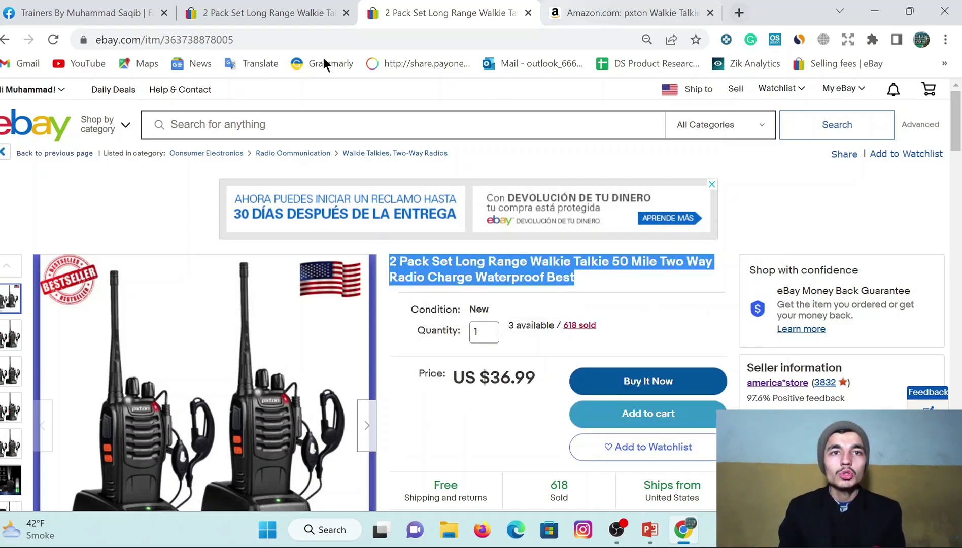
{"action": "left_click", "coordinate": [739, 13]}
{"action": "type", "text": "e"}
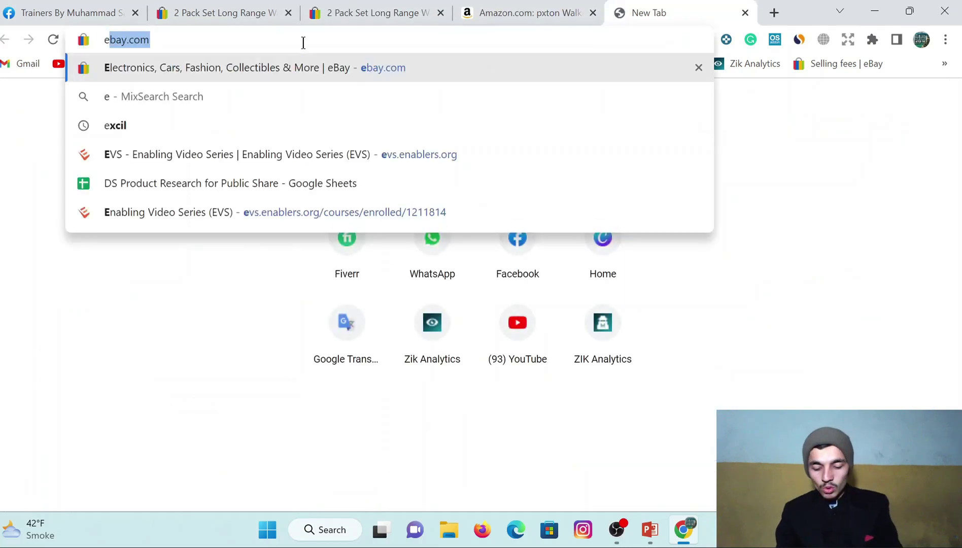
{"action": "key", "text": "Return"}
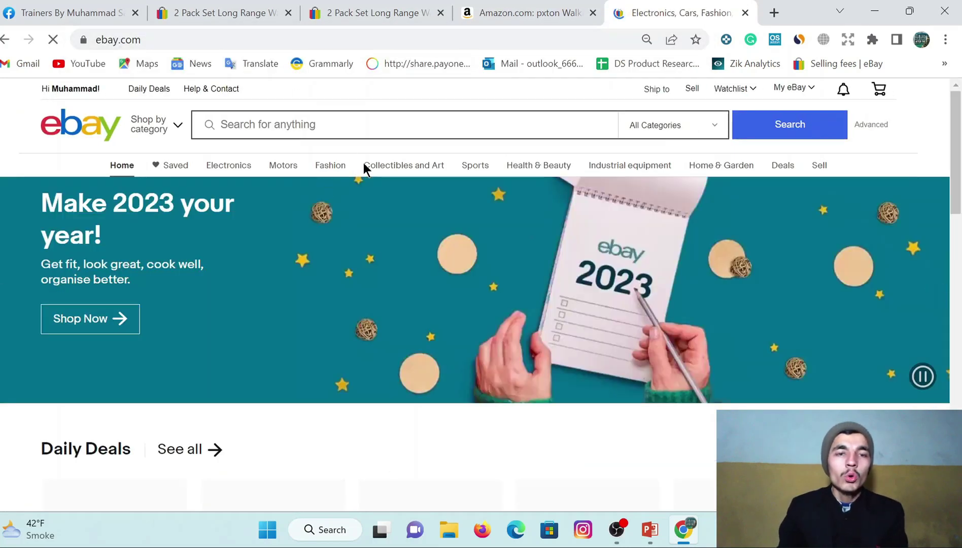
Step: Search eBay for the pasted listing title, bringing up 24 results
{"action": "left_click", "coordinate": [359, 121]}
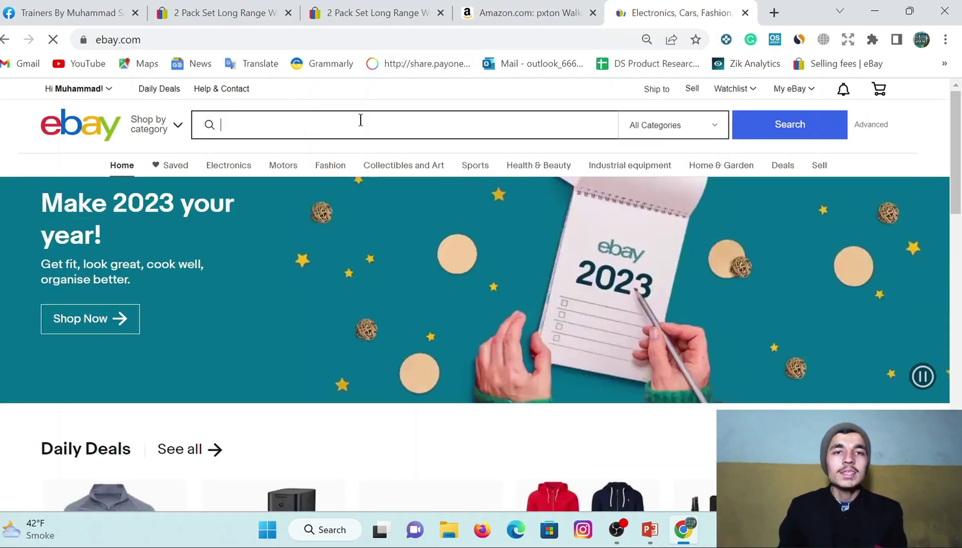
{"action": "right_click", "coordinate": [361, 121]}
{"action": "left_click", "coordinate": [409, 244]}
{"action": "left_click", "coordinate": [804, 125]}
{"action": "scroll", "coordinate": [505, 348], "scroll_direction": "down", "scroll_amount": 3}
{"action": "scroll", "coordinate": [349, 304], "scroll_direction": "up", "scroll_amount": 3}
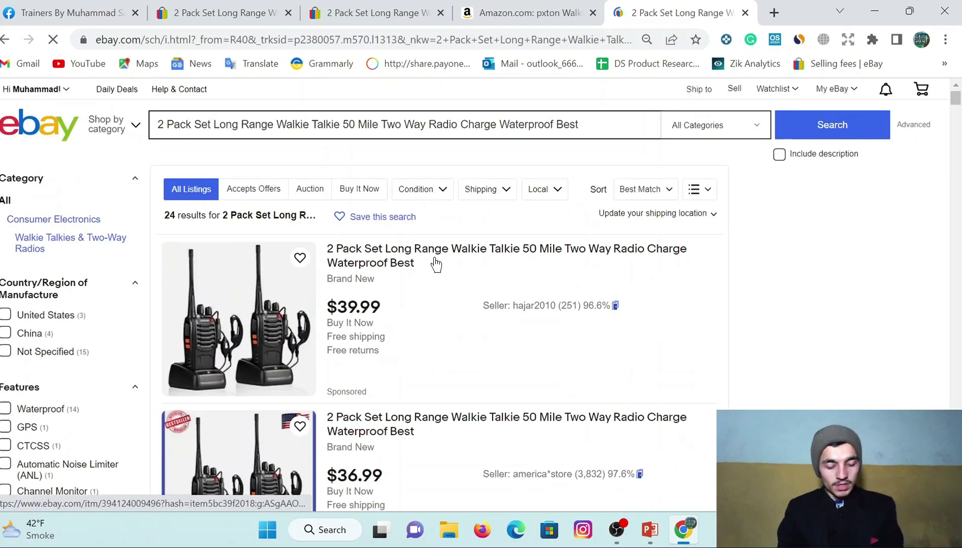
{"action": "key", "text": "ctrl+f"}
Step: Find the pasted title on the eBay results page and scroll through the 24 highlighted matches
{"action": "key", "text": "ctrl+v"}
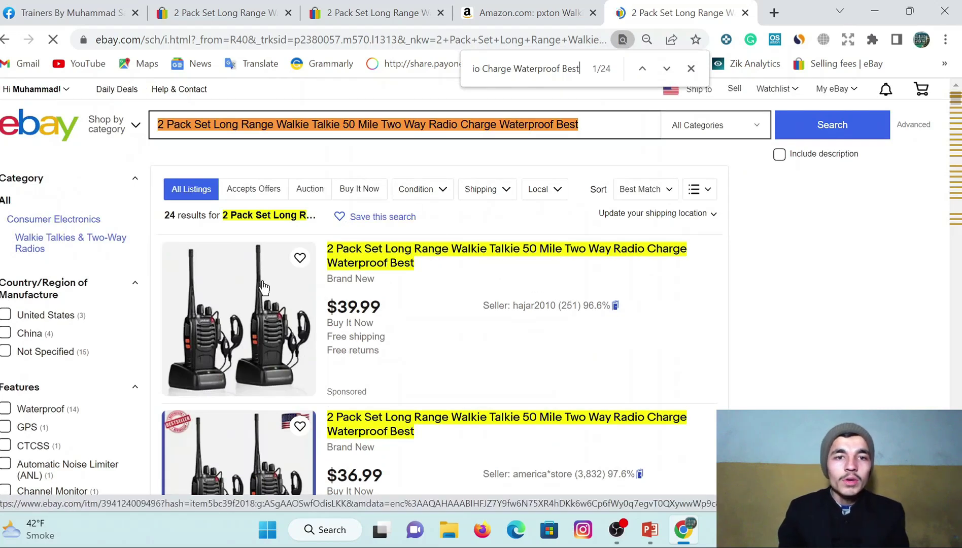
{"action": "scroll", "coordinate": [263, 288], "scroll_direction": "down", "scroll_amount": 1}
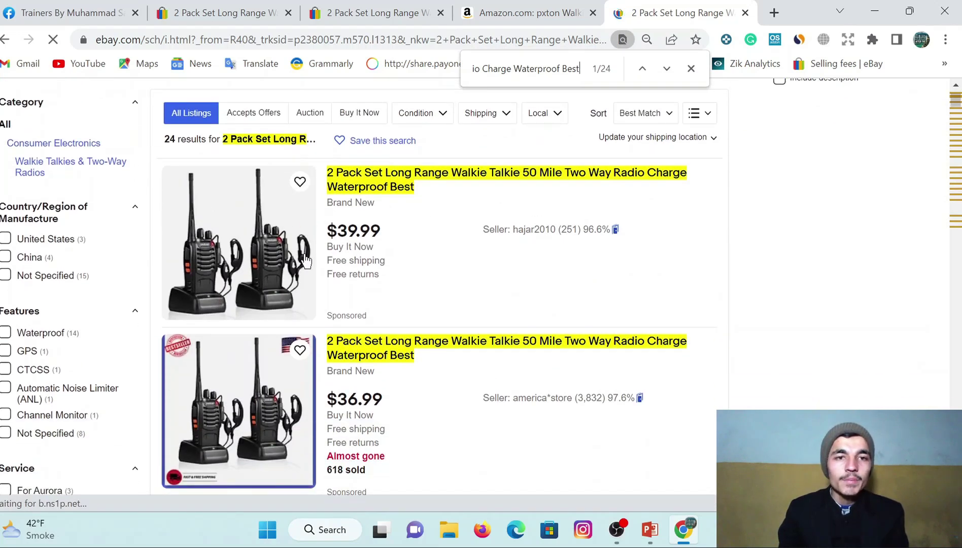
{"action": "scroll", "coordinate": [258, 329], "scroll_direction": "up", "scroll_amount": 1}
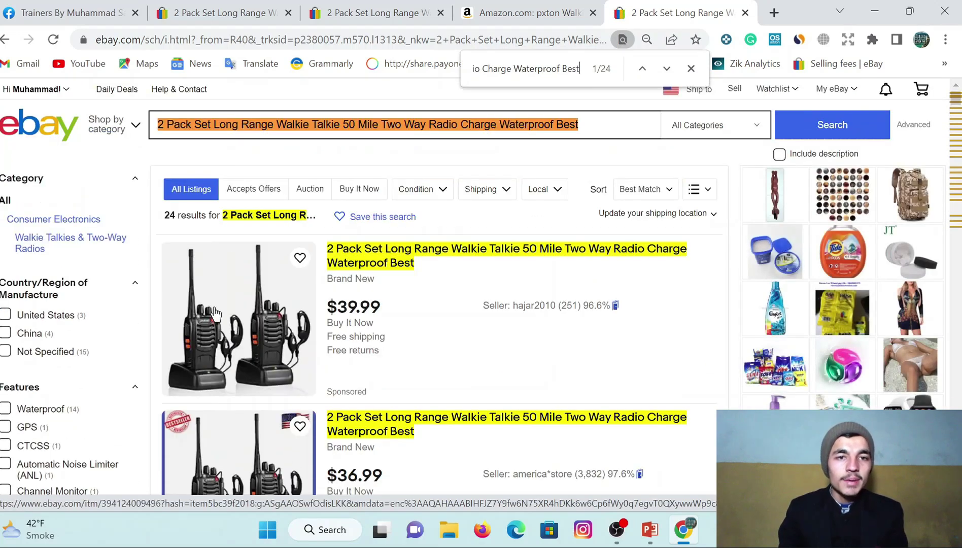
{"action": "scroll", "coordinate": [257, 328], "scroll_direction": "down", "scroll_amount": 2}
{"action": "scroll", "coordinate": [357, 219], "scroll_direction": "up", "scroll_amount": 2}
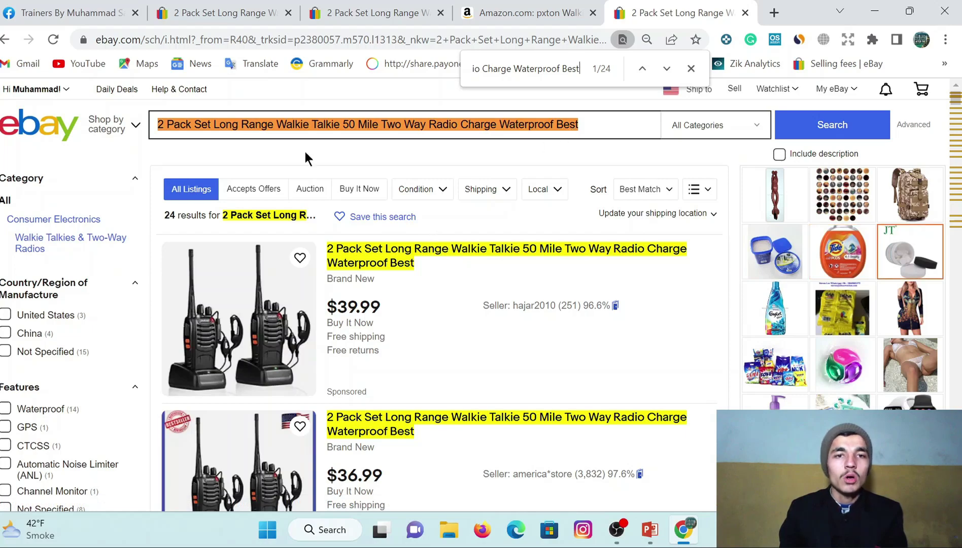
{"action": "scroll", "coordinate": [299, 279], "scroll_direction": "down", "scroll_amount": 3}
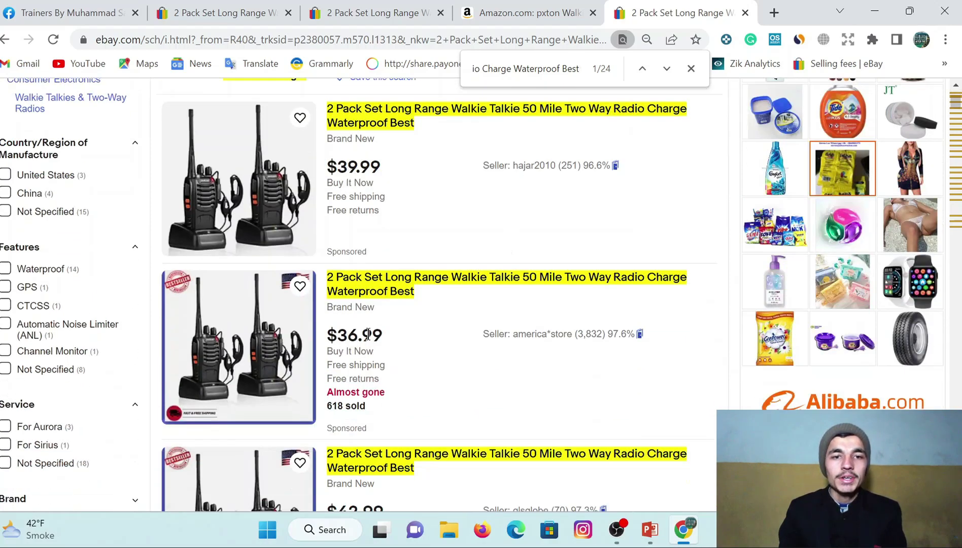
{"action": "scroll", "coordinate": [304, 304], "scroll_direction": "down", "scroll_amount": 5}
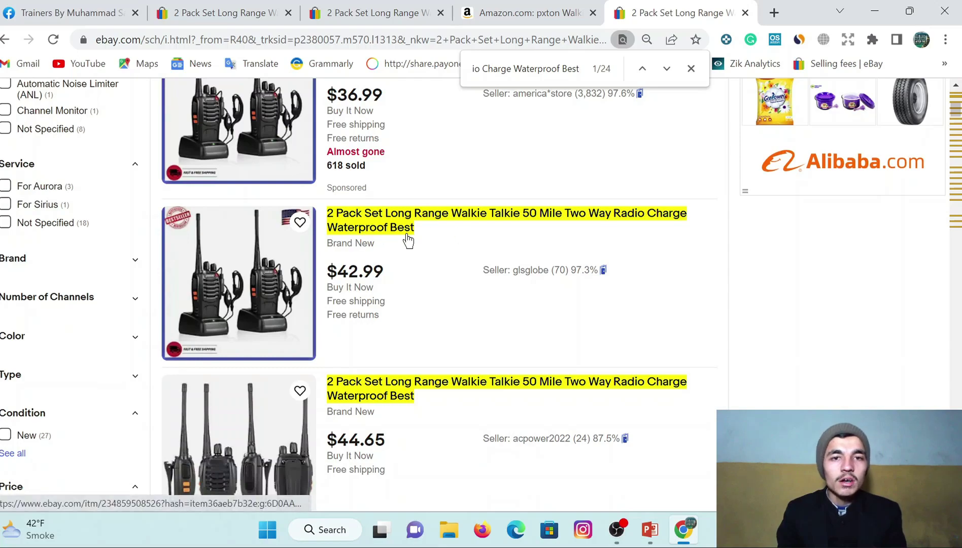
{"action": "scroll", "coordinate": [423, 313], "scroll_direction": "down", "scroll_amount": 5}
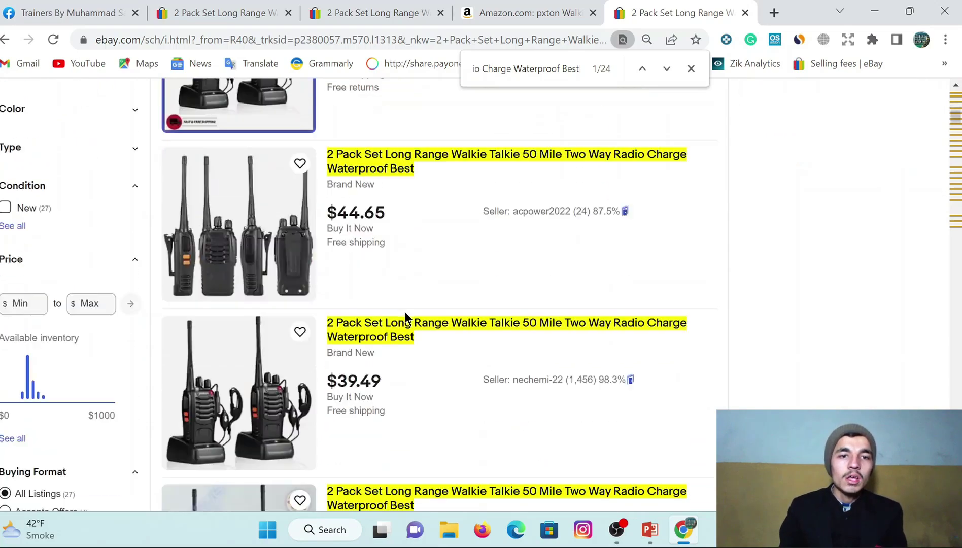
{"action": "scroll", "coordinate": [331, 236], "scroll_direction": "up", "scroll_amount": 2}
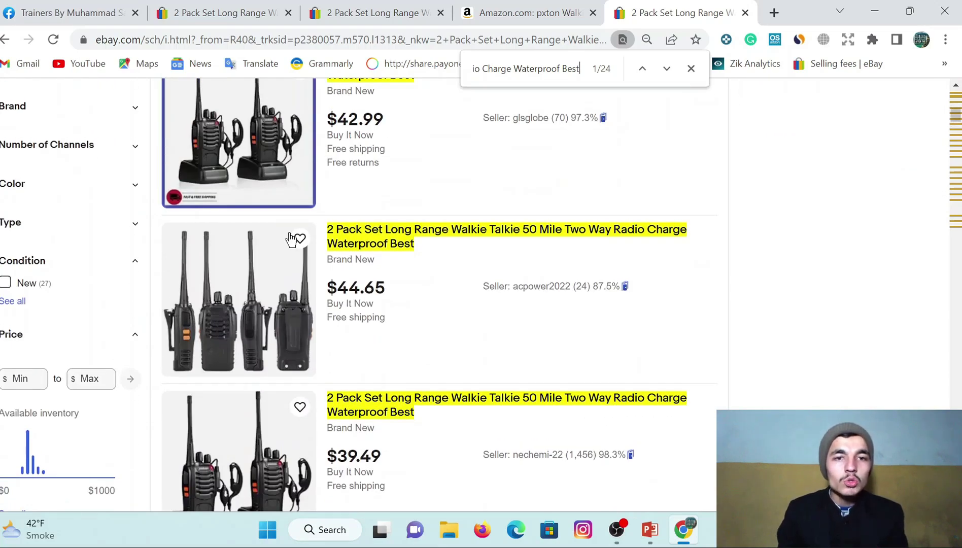
{"action": "scroll", "coordinate": [239, 307], "scroll_direction": "down", "scroll_amount": 3}
{"action": "scroll", "coordinate": [281, 322], "scroll_direction": "down", "scroll_amount": 9}
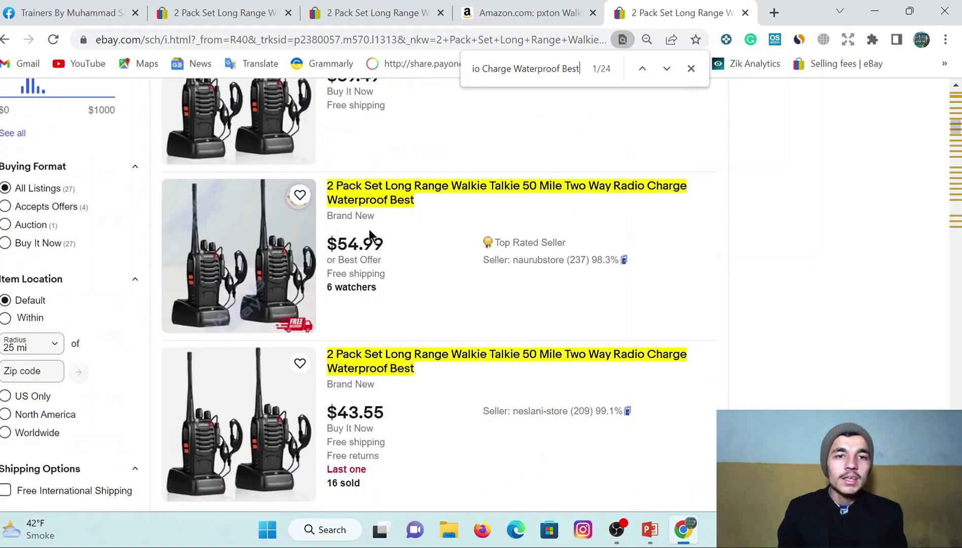
{"action": "left_click_drag", "start_coordinate": [959, 152], "coordinate": [957, 304]}
{"action": "scroll", "coordinate": [666, 293], "scroll_direction": "up", "scroll_amount": 15}
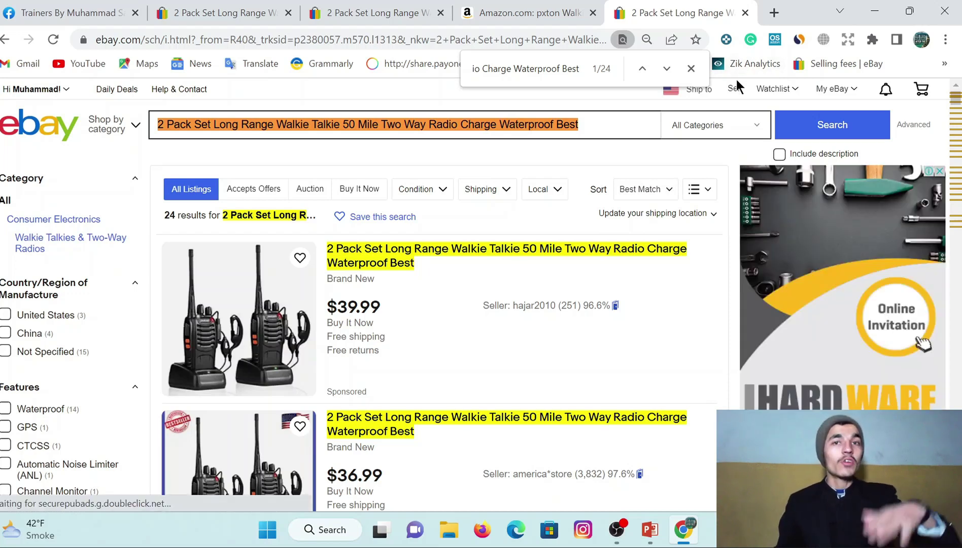
Step: Close the find bar, compare the Amazon pxton listing with eBay's, then open a blank tab
{"action": "left_click", "coordinate": [691, 70]}
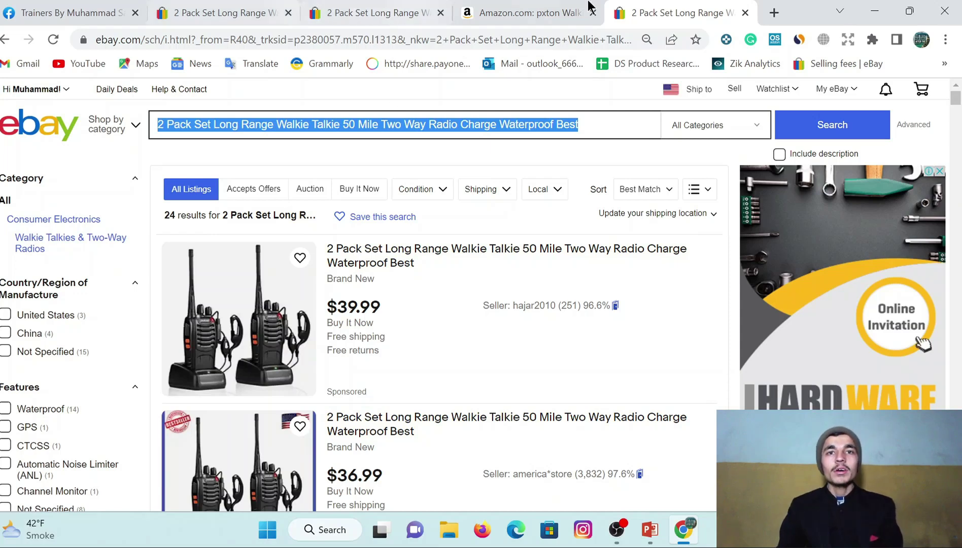
{"action": "left_click", "coordinate": [550, 8]}
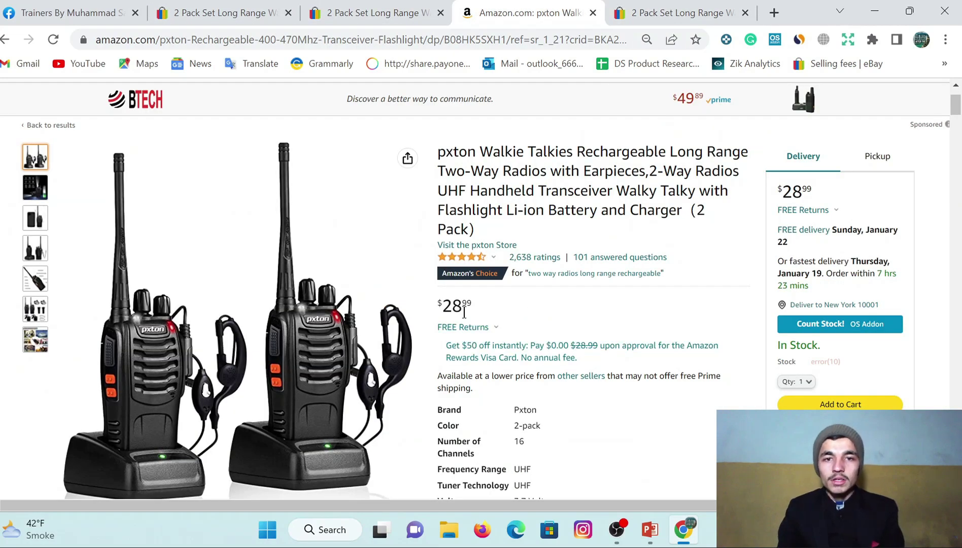
{"action": "key", "text": "ctrl+shift+Tab"}
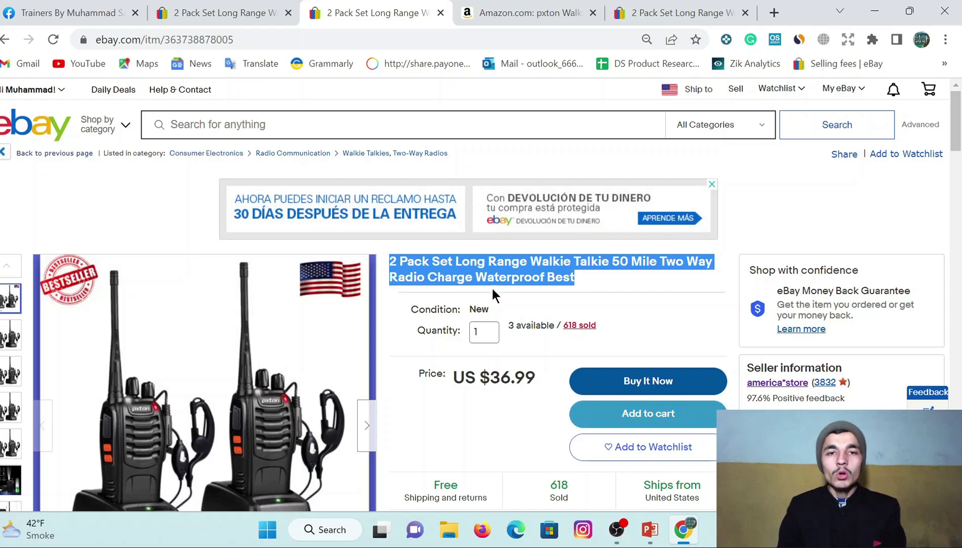
{"action": "left_click", "coordinate": [774, 13]}
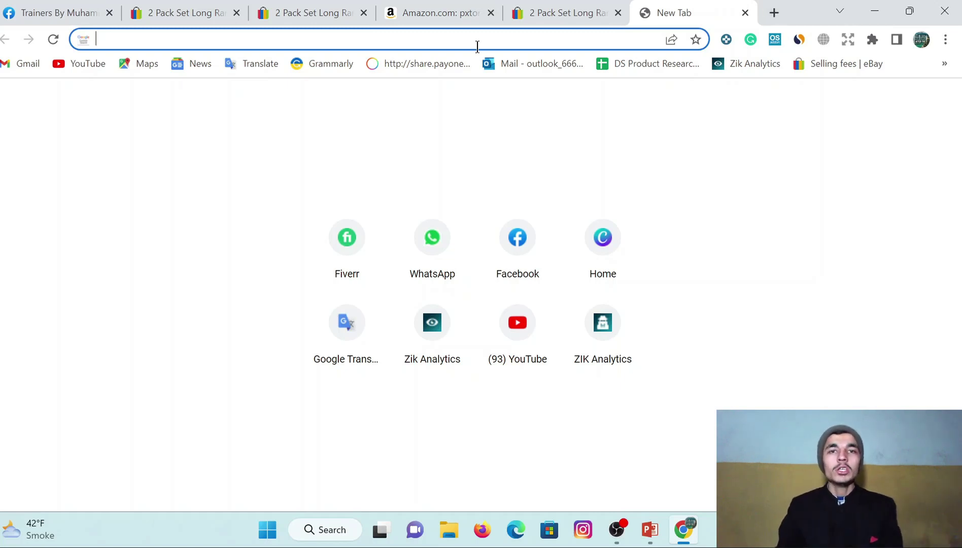
Step: Load translate.google.com and test the input box with 'ddfdsfsdf', then delete it
{"action": "type", "text": "translate.google.com"}
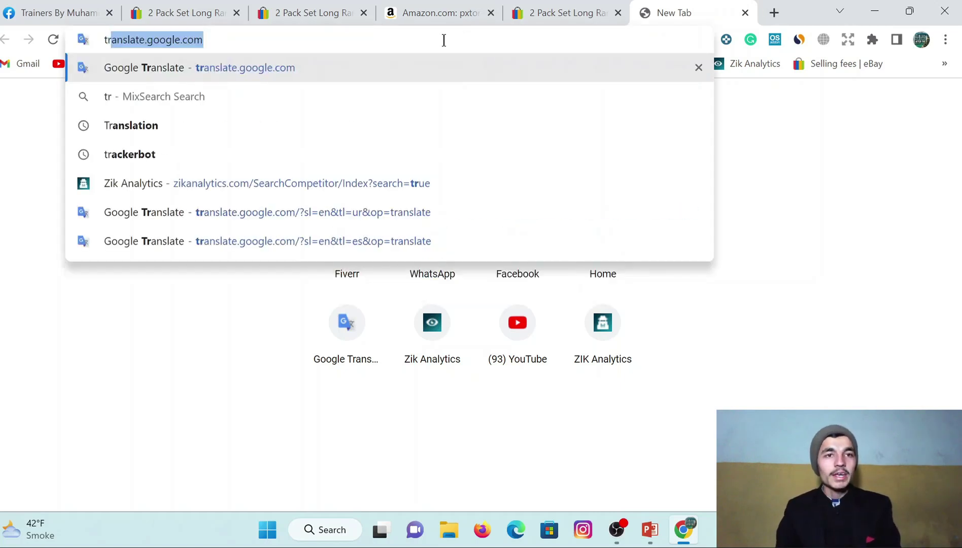
{"action": "left_click", "coordinate": [242, 68]}
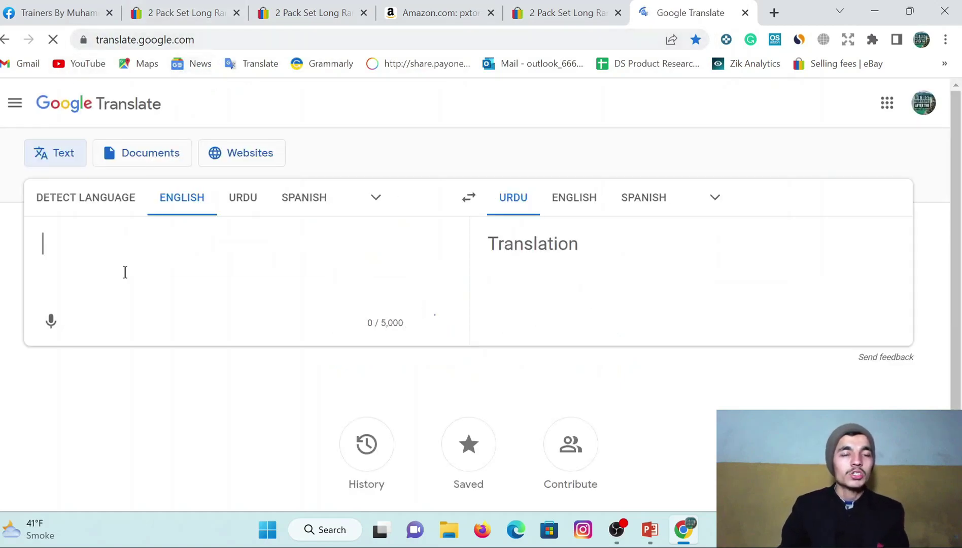
{"action": "left_click", "coordinate": [131, 260]}
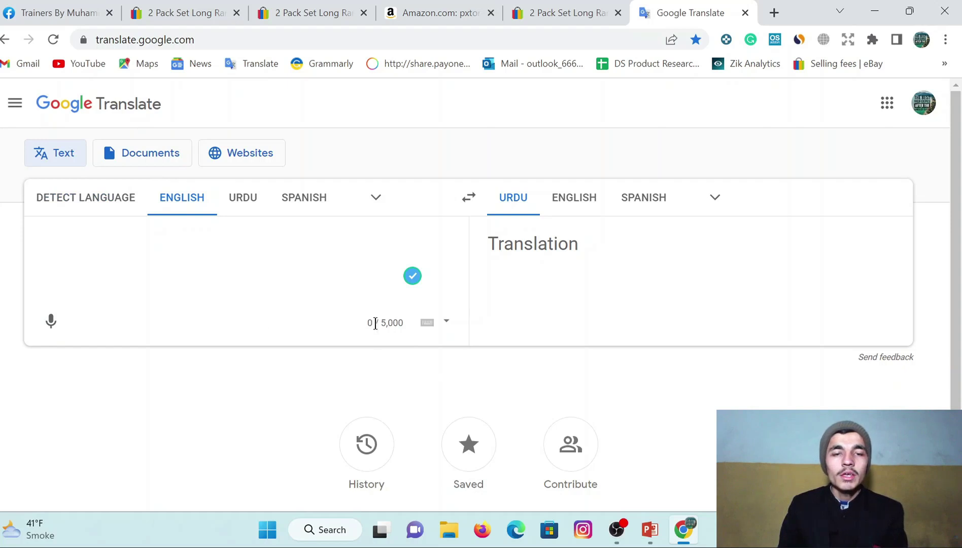
{"action": "type", "text": "ddfdsfsdf"}
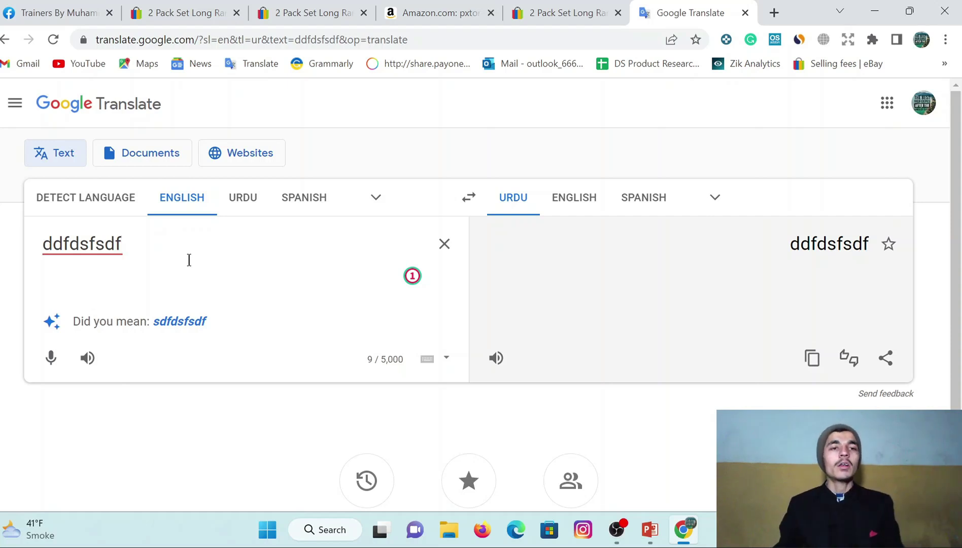
{"action": "left_click_drag", "start_coordinate": [152, 249], "coordinate": [12, 249]}
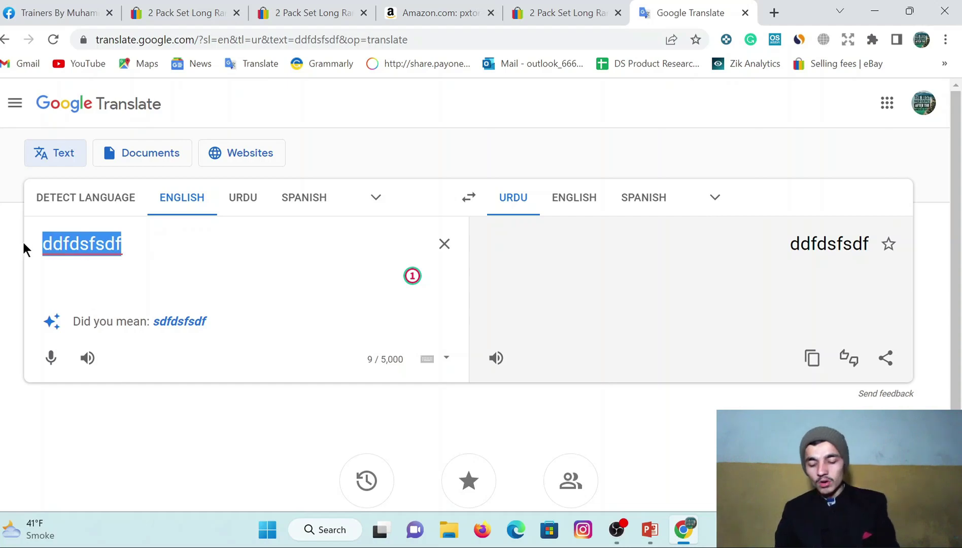
{"action": "key", "text": "BackSpace"}
Step: Copy the eBay listing title and paste it into Google Translate
{"action": "left_click", "coordinate": [512, 7]}
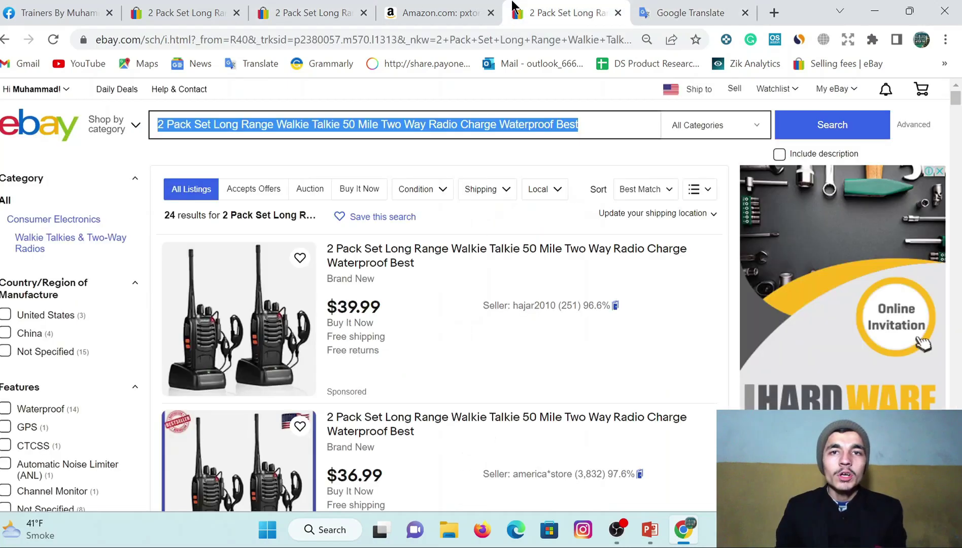
{"action": "left_click", "coordinate": [284, 10]}
{"action": "right_click", "coordinate": [477, 258]}
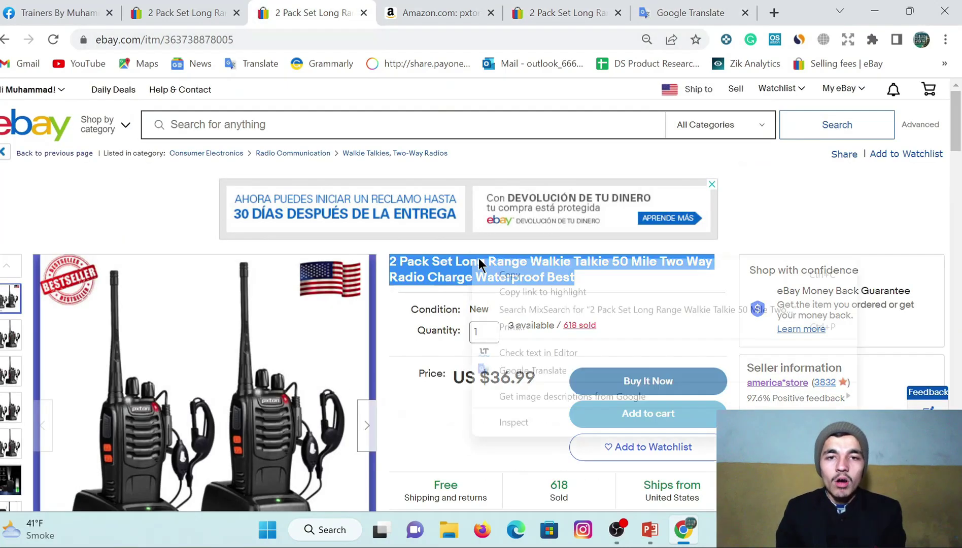
{"action": "left_click", "coordinate": [509, 274]}
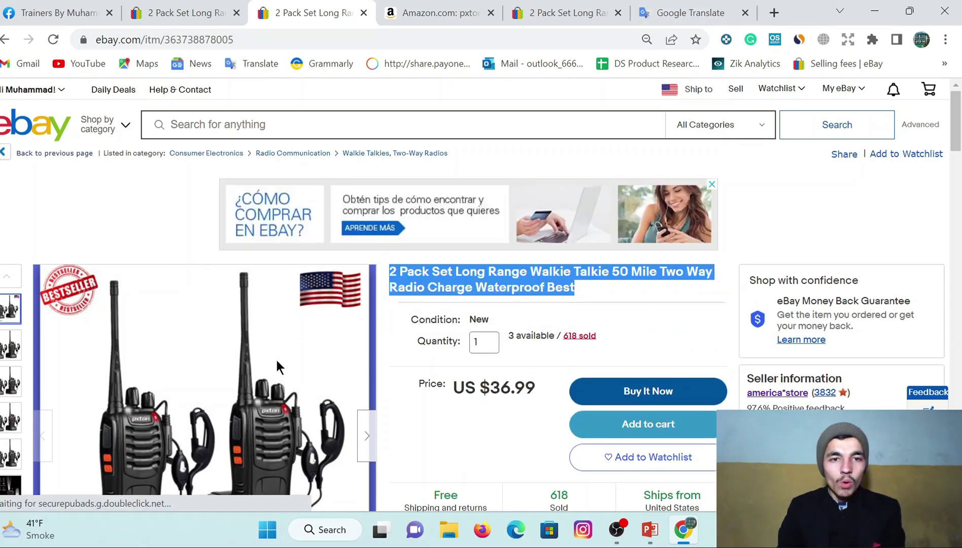
{"action": "left_click", "coordinate": [685, 11]}
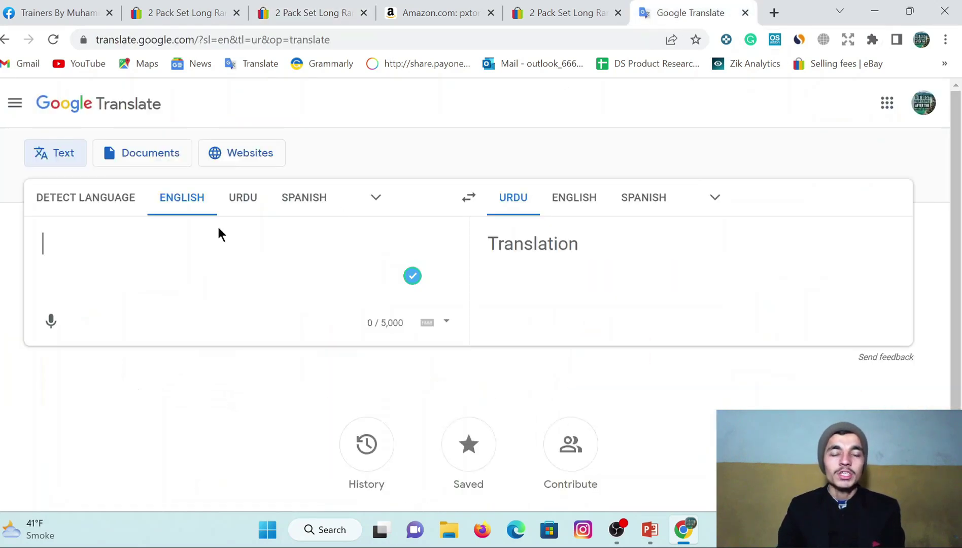
{"action": "right_click", "coordinate": [136, 246]}
{"action": "left_click", "coordinate": [190, 369]}
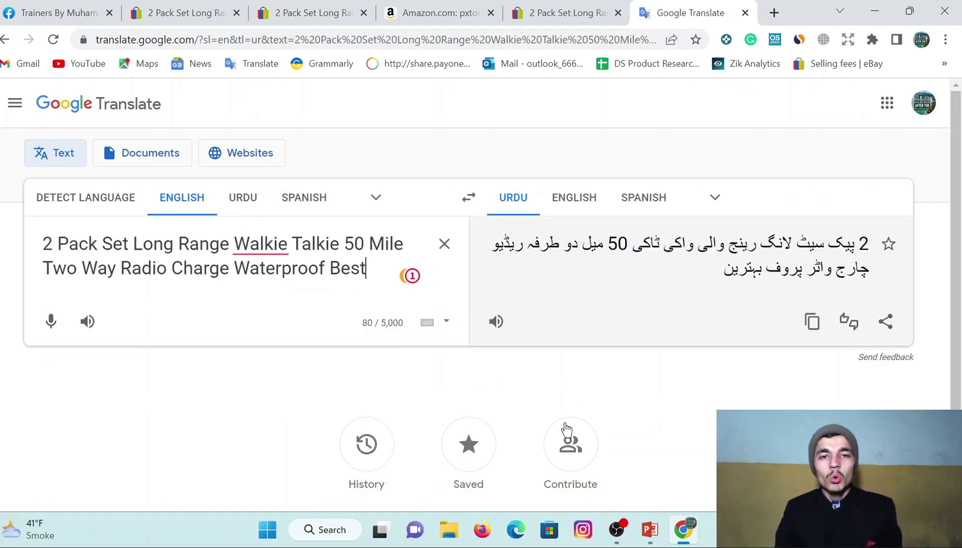
Step: Select the full title on the eBay listing and bring up its eBay search results
{"action": "left_click", "coordinate": [332, 6]}
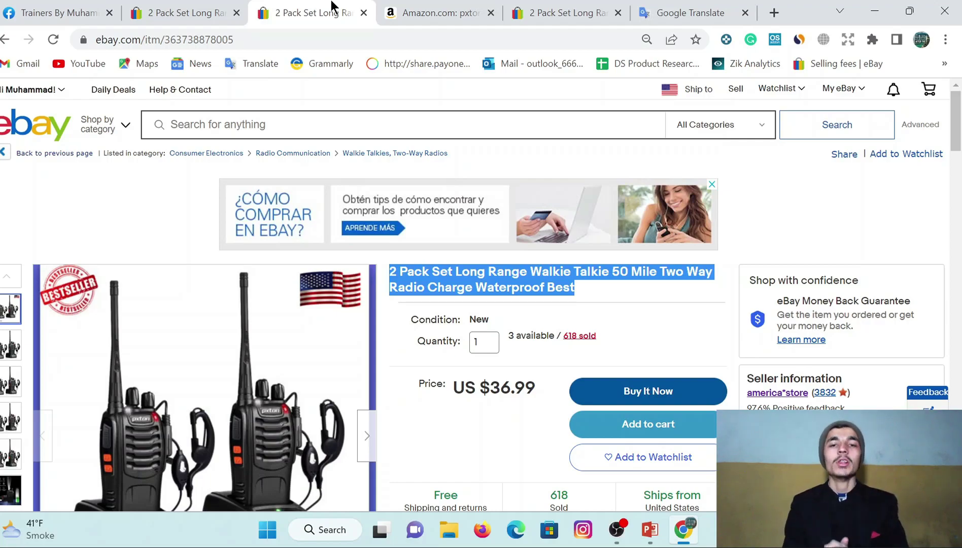
{"action": "scroll", "coordinate": [575, 217], "scroll_direction": "down", "scroll_amount": 3}
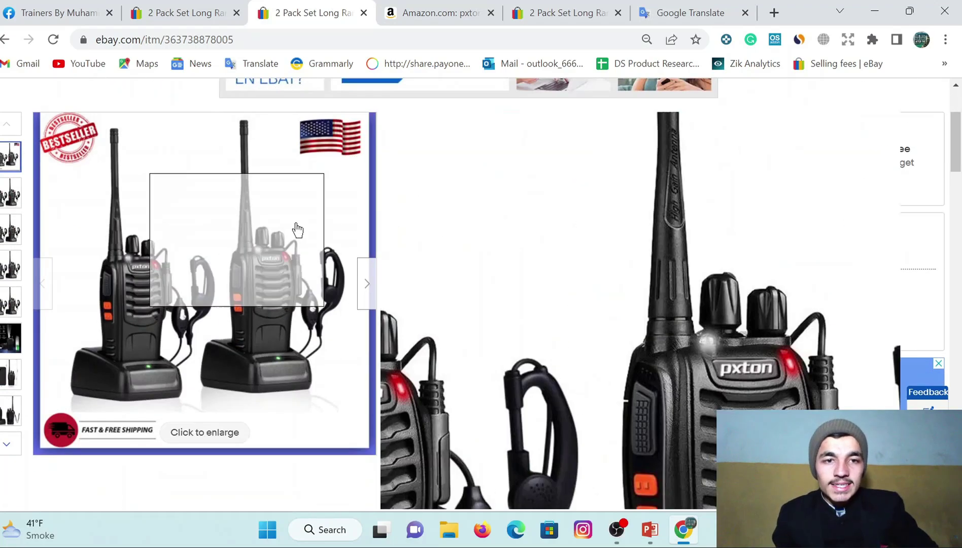
{"action": "triple_click", "coordinate": [475, 126]}
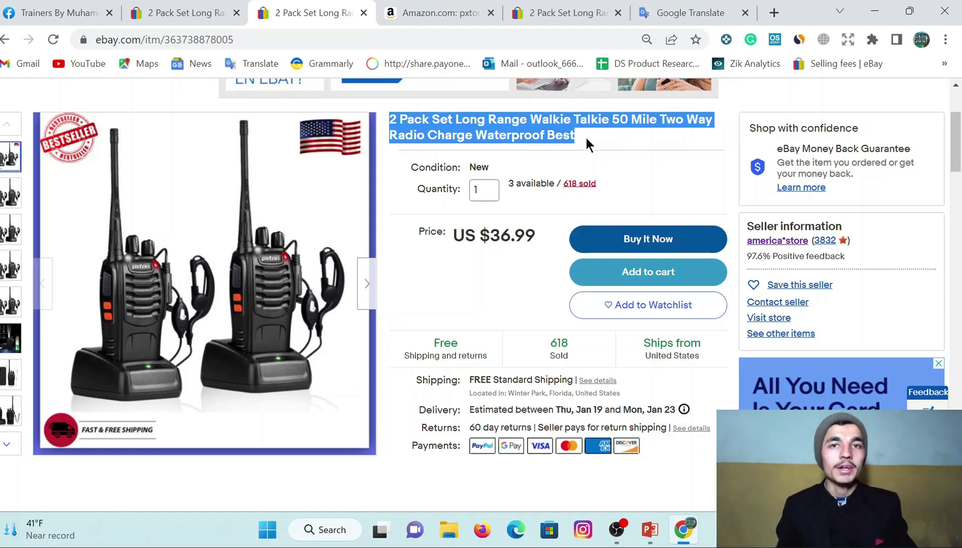
{"action": "left_click", "coordinate": [598, 9]}
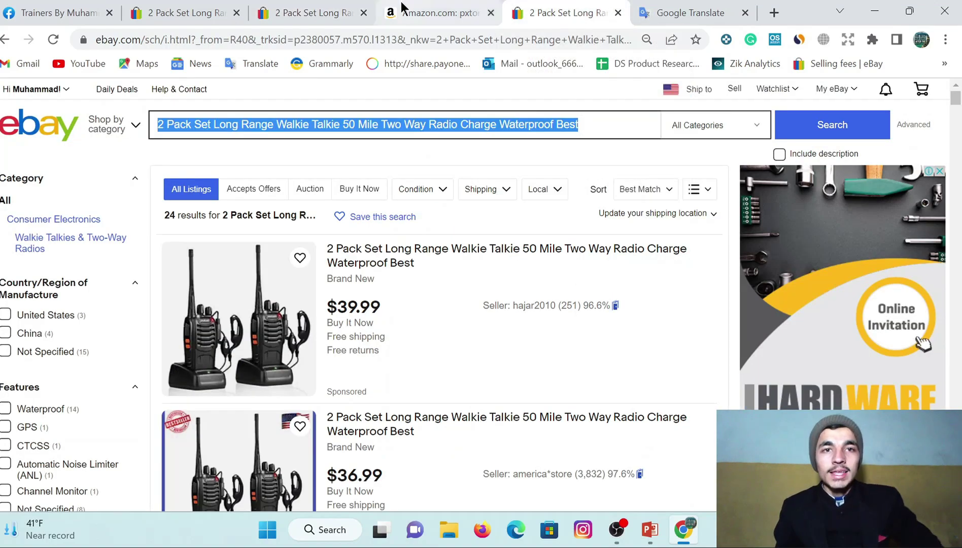
Step: Remove 'Radio Charge Waterproof Best' from the eBay search and rerun it
{"action": "left_click", "coordinate": [311, 7]}
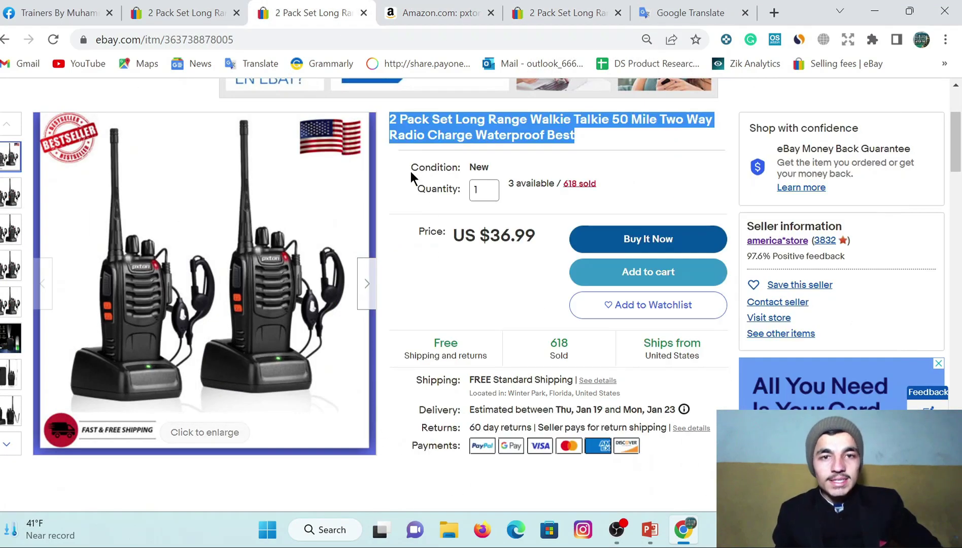
{"action": "left_click", "coordinate": [546, 8]}
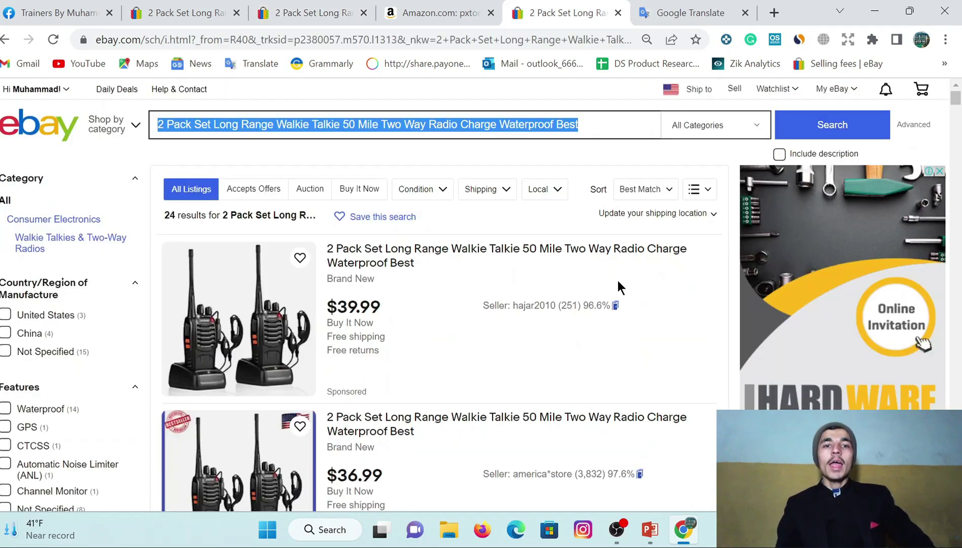
{"action": "scroll", "coordinate": [617, 281], "scroll_direction": "down", "scroll_amount": 3}
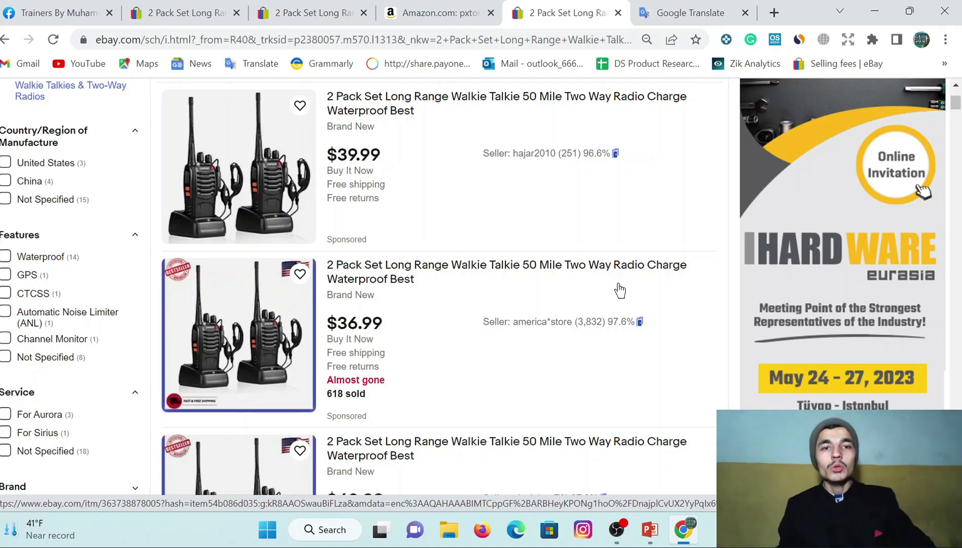
{"action": "scroll", "coordinate": [365, 343], "scroll_direction": "up", "scroll_amount": 3}
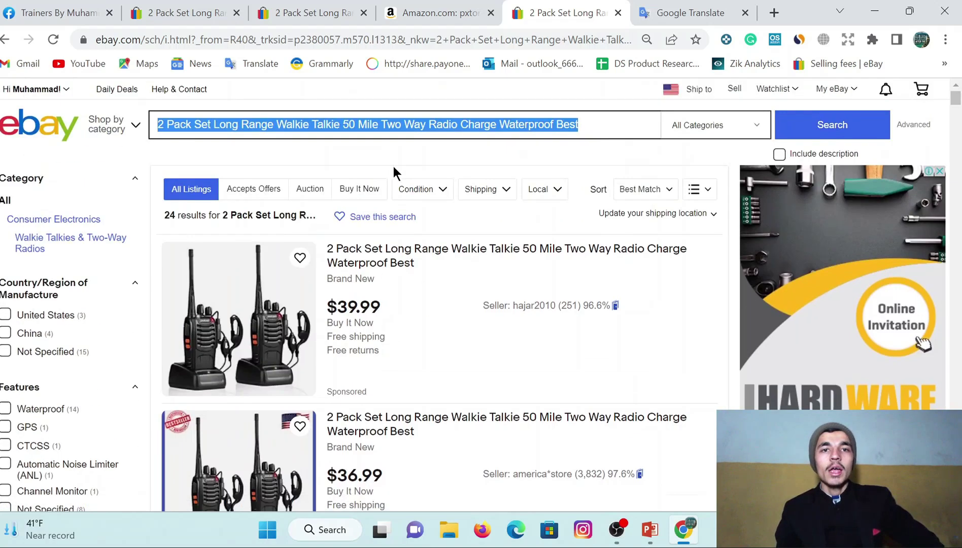
{"action": "left_click", "coordinate": [409, 133]}
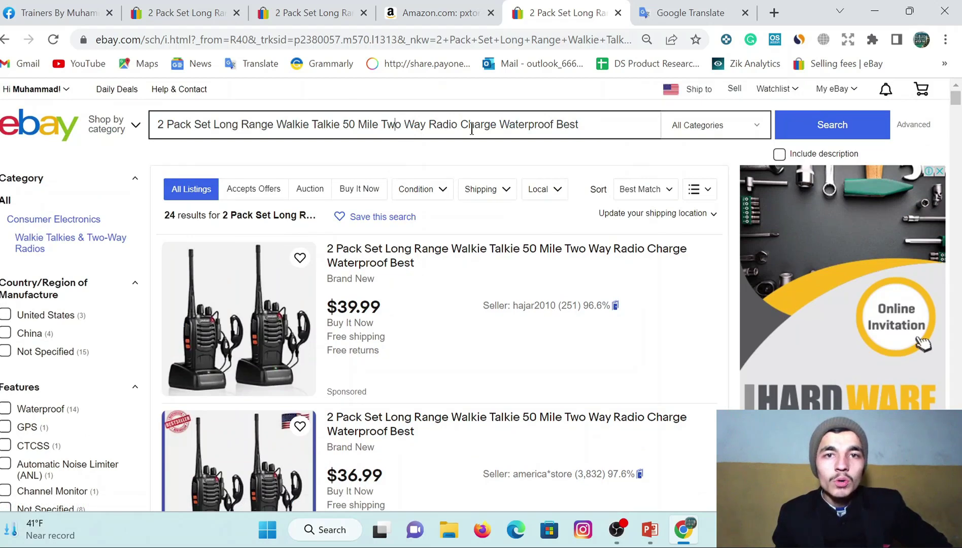
{"action": "left_click_drag", "start_coordinate": [429, 124], "coordinate": [620, 124]}
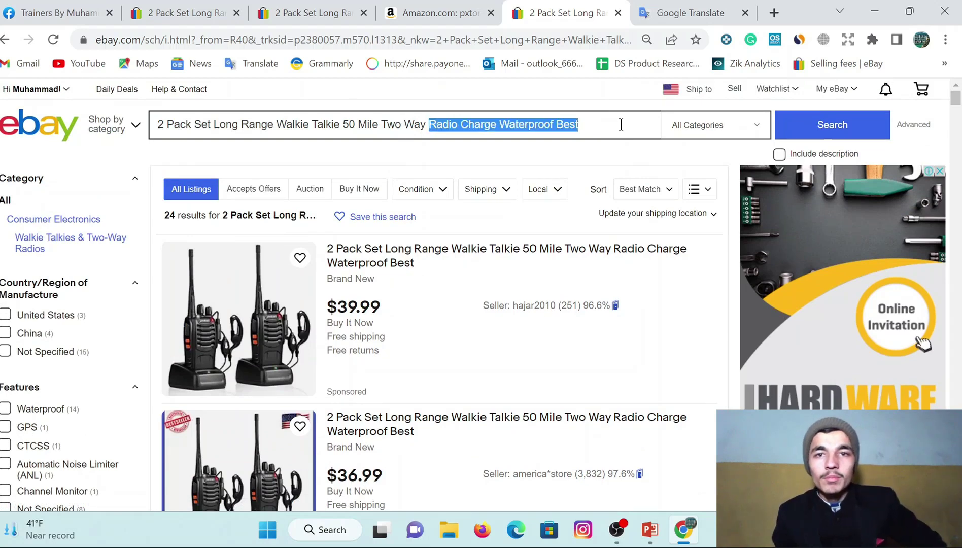
{"action": "key", "text": "BackSpace"}
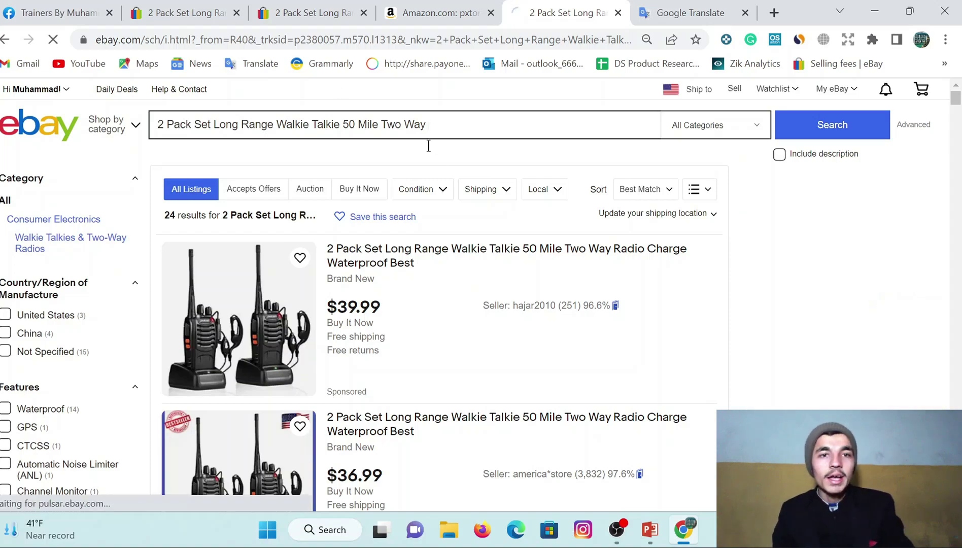
{"action": "key", "text": "Return"}
{"action": "scroll", "coordinate": [506, 218], "scroll_direction": "down", "scroll_amount": 4}
{"action": "scroll", "coordinate": [436, 263], "scroll_direction": "down", "scroll_amount": 5}
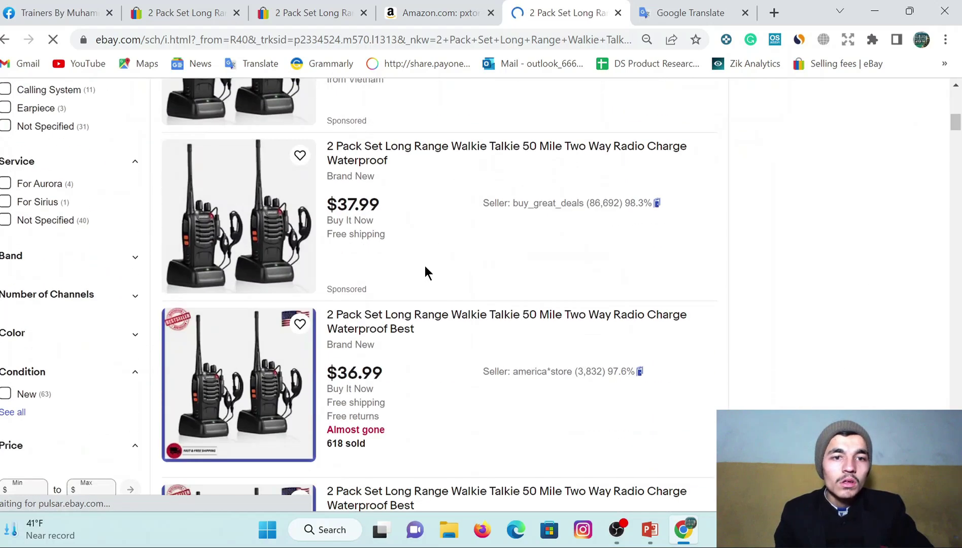
{"action": "scroll", "coordinate": [208, 244], "scroll_direction": "up", "scroll_amount": 9}
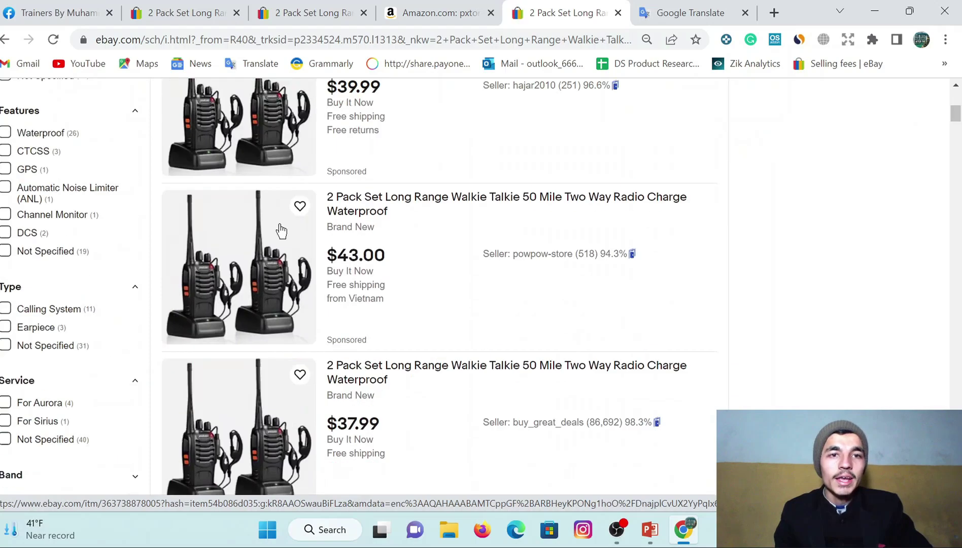
Step: Also drop '50 Mile Two Way', searching '2 Pack Set Long Range Walkie Talkie' for 61 results
{"action": "left_click_drag", "start_coordinate": [345, 127], "coordinate": [448, 126]}
{"action": "key", "text": "BackSpace"}
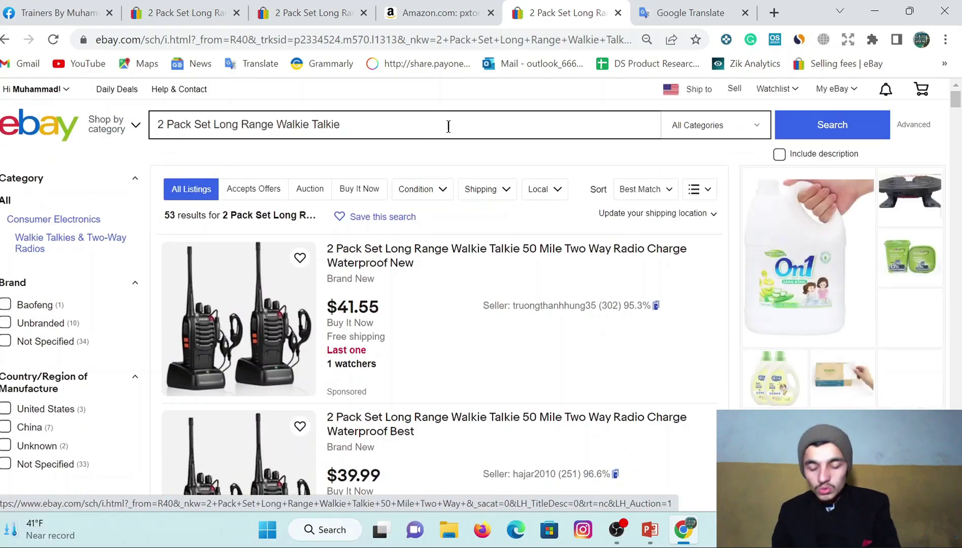
{"action": "key", "text": "Return"}
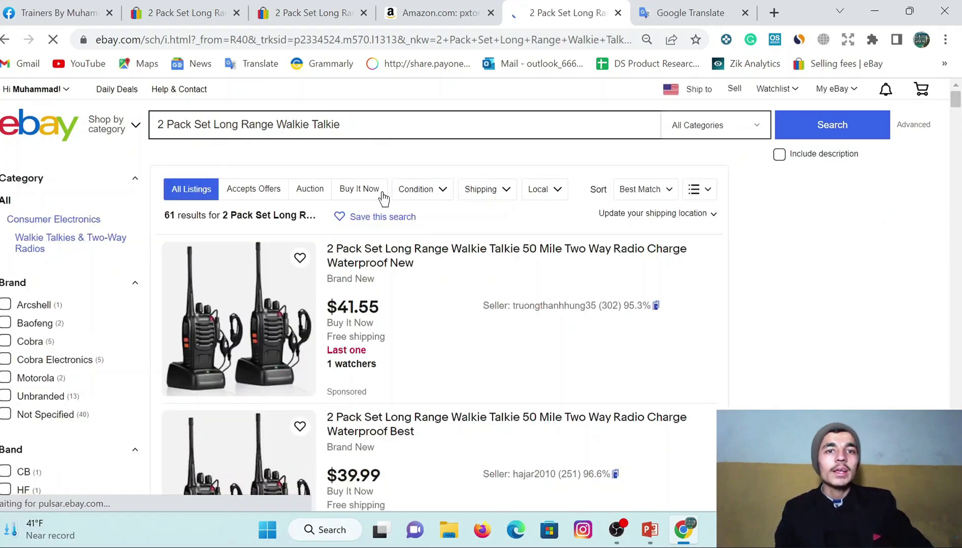
{"action": "scroll", "coordinate": [382, 183], "scroll_direction": "down", "scroll_amount": 10}
{"action": "scroll", "coordinate": [353, 267], "scroll_direction": "down", "scroll_amount": 5}
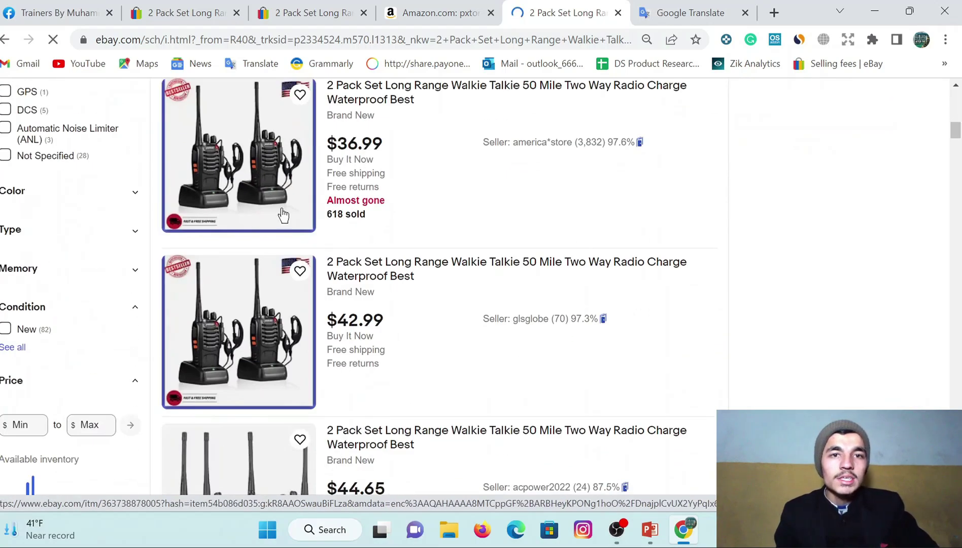
{"action": "scroll", "coordinate": [369, 228], "scroll_direction": "up", "scroll_amount": 7}
{"action": "scroll", "coordinate": [369, 227], "scroll_direction": "up", "scroll_amount": 7}
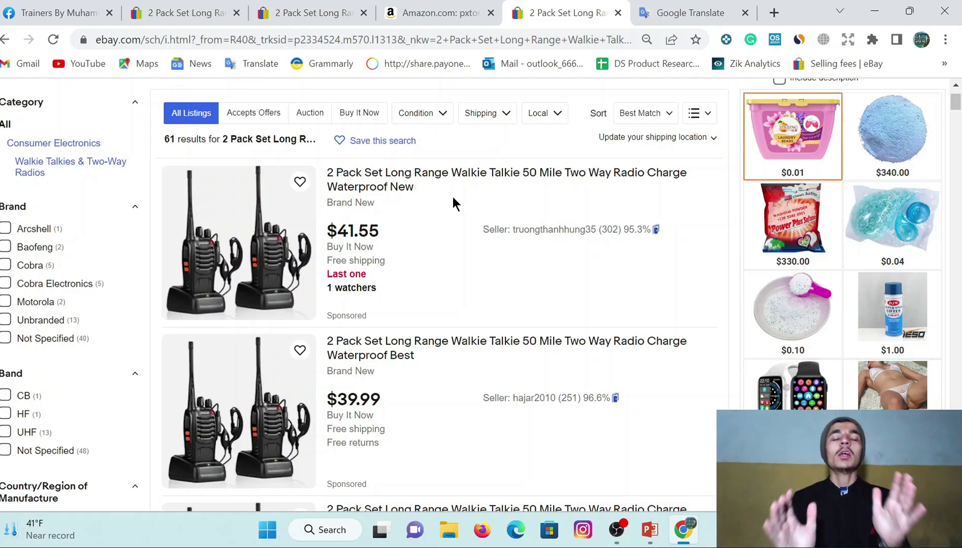
Step: In Google Translate, highlight 'Long Range Walkie Talkie', then '2 Pack Set Long Range Walkie Talkie', then the whole title
{"action": "left_click", "coordinate": [669, 11]}
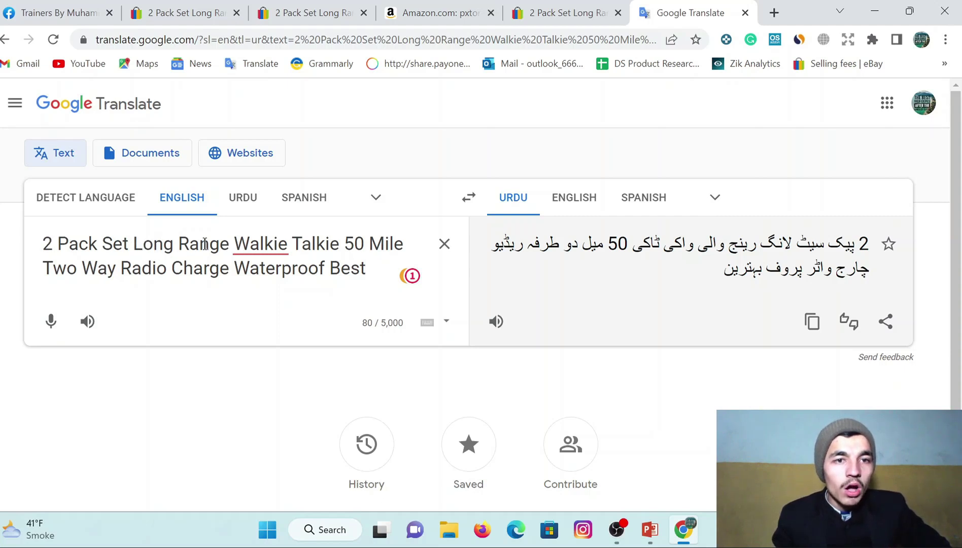
{"action": "left_click_drag", "start_coordinate": [133, 244], "coordinate": [339, 244]}
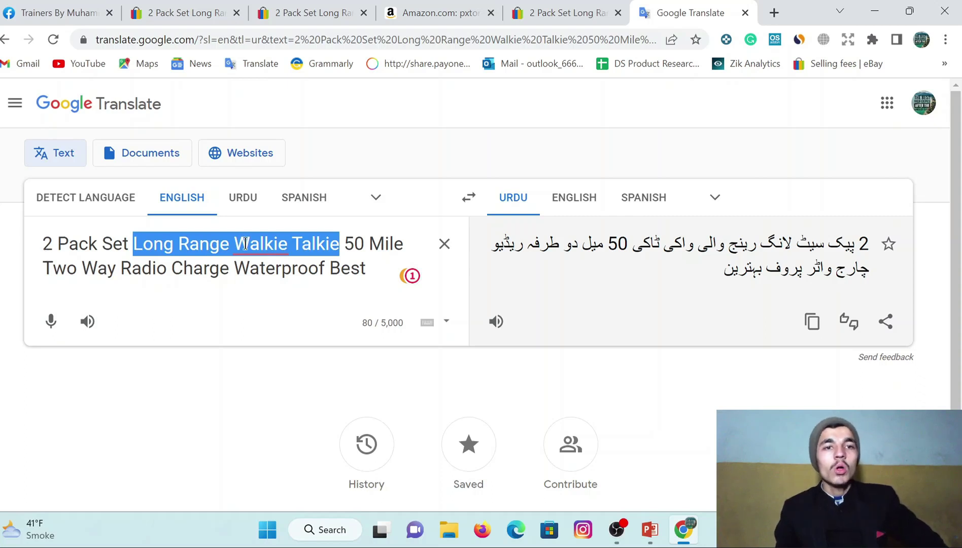
{"action": "key", "text": "Right"}
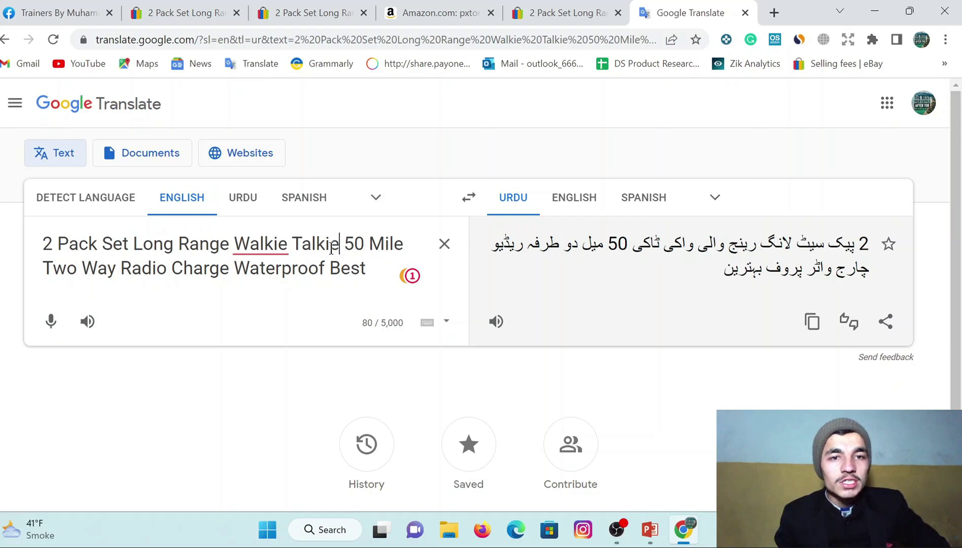
{"action": "left_click_drag", "start_coordinate": [339, 244], "coordinate": [29, 249]}
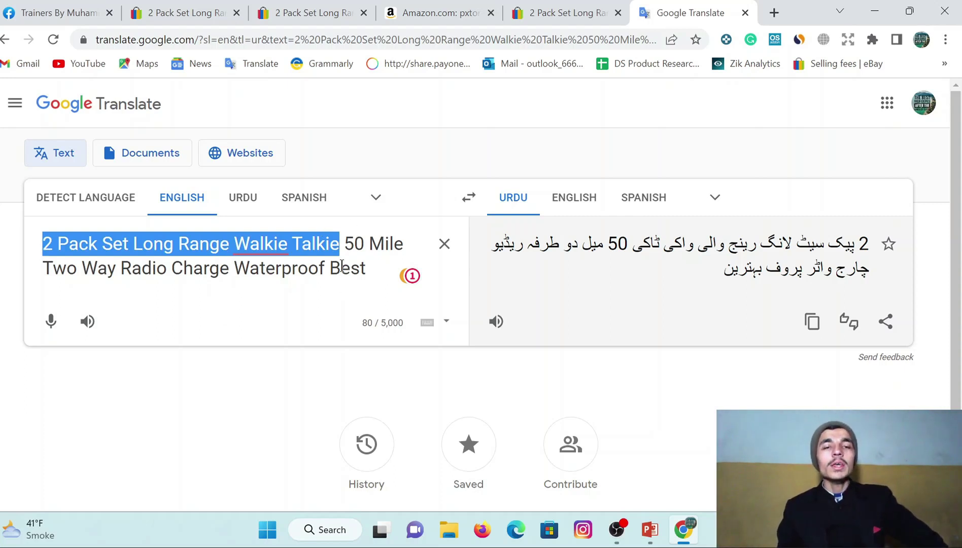
{"action": "left_click_drag", "start_coordinate": [380, 273], "coordinate": [55, 238]}
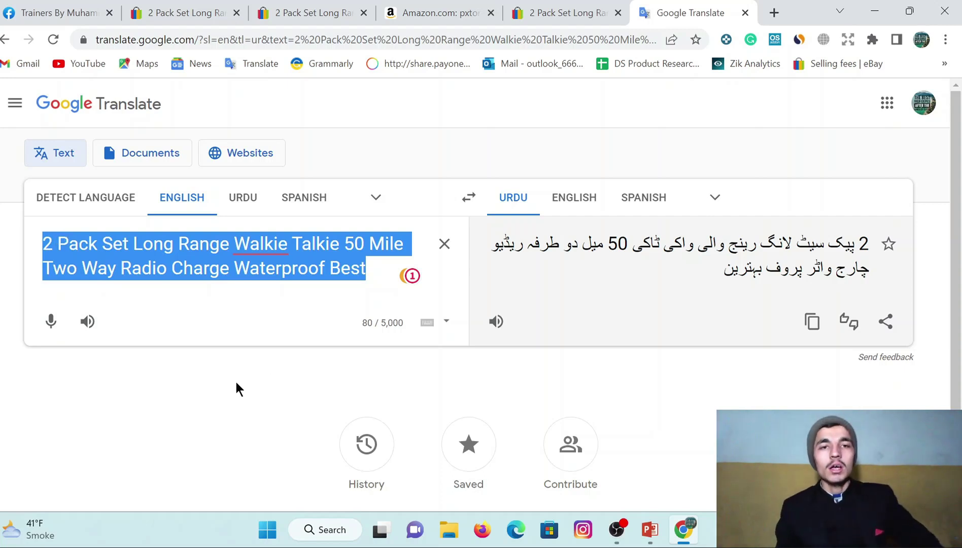
{"action": "left_click", "coordinate": [373, 269]}
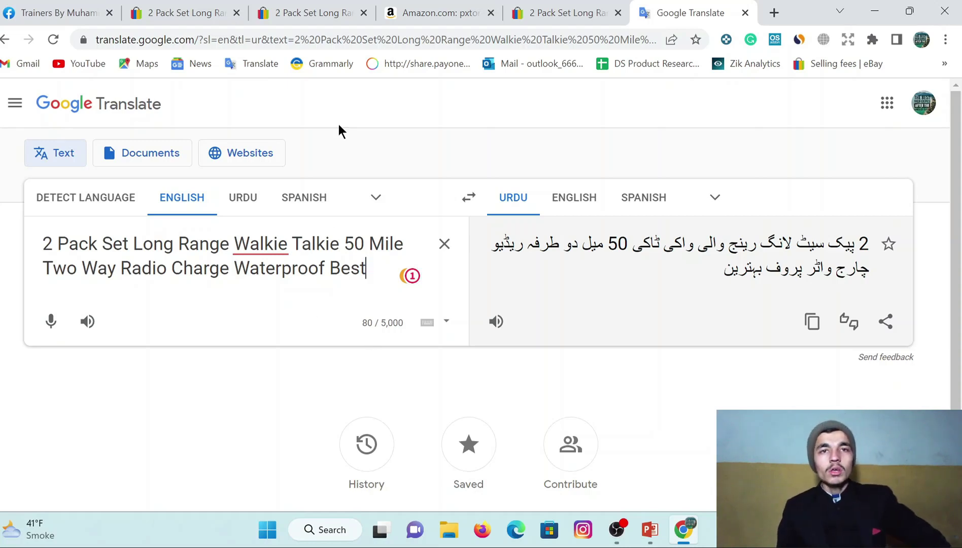
{"action": "left_click", "coordinate": [467, 7]}
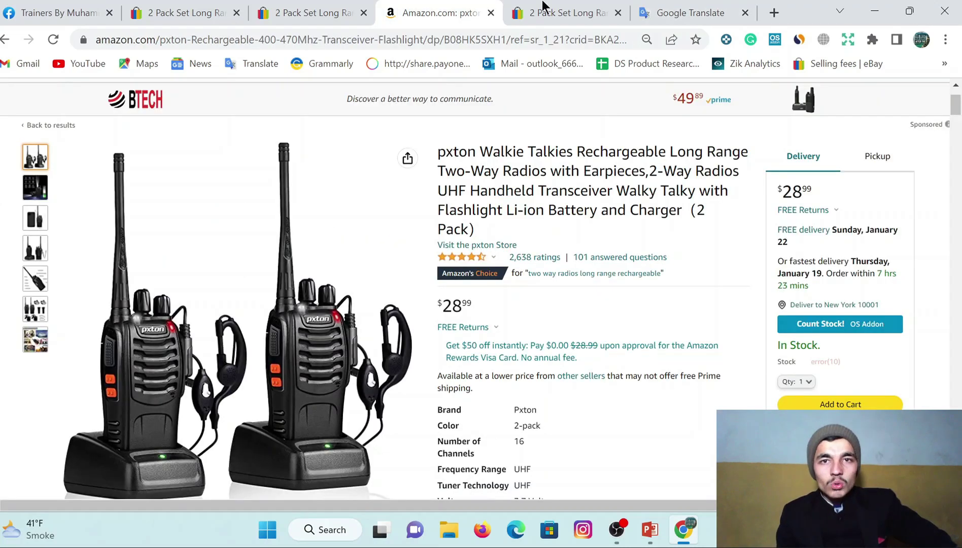
{"action": "left_click", "coordinate": [682, 12]}
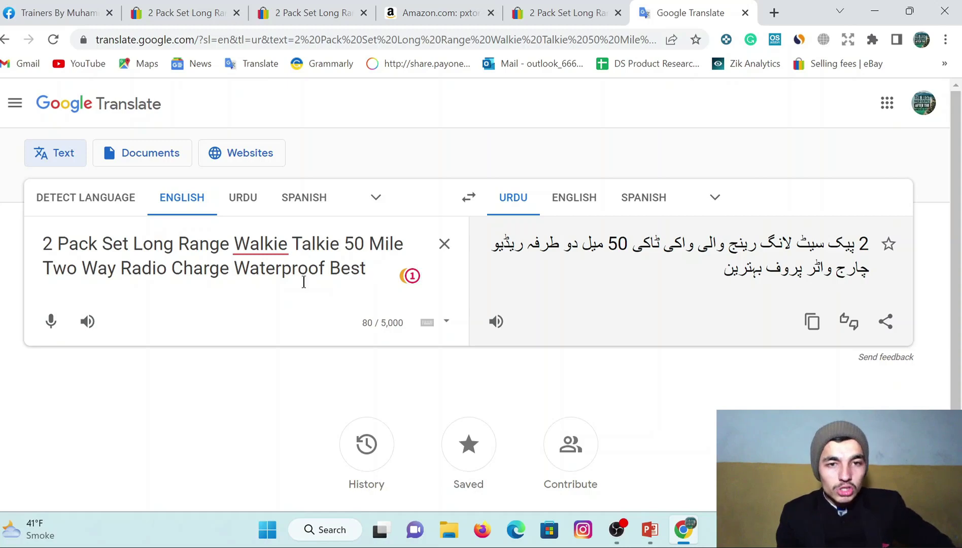
{"action": "left_click", "coordinate": [451, 11]}
{"action": "left_click", "coordinate": [703, 11]}
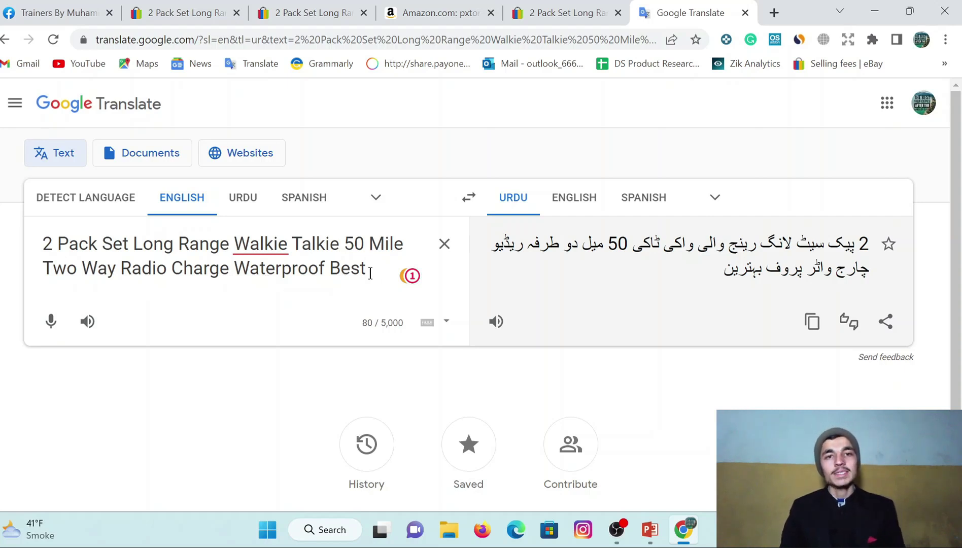
{"action": "left_click_drag", "start_coordinate": [370, 273], "coordinate": [331, 268]}
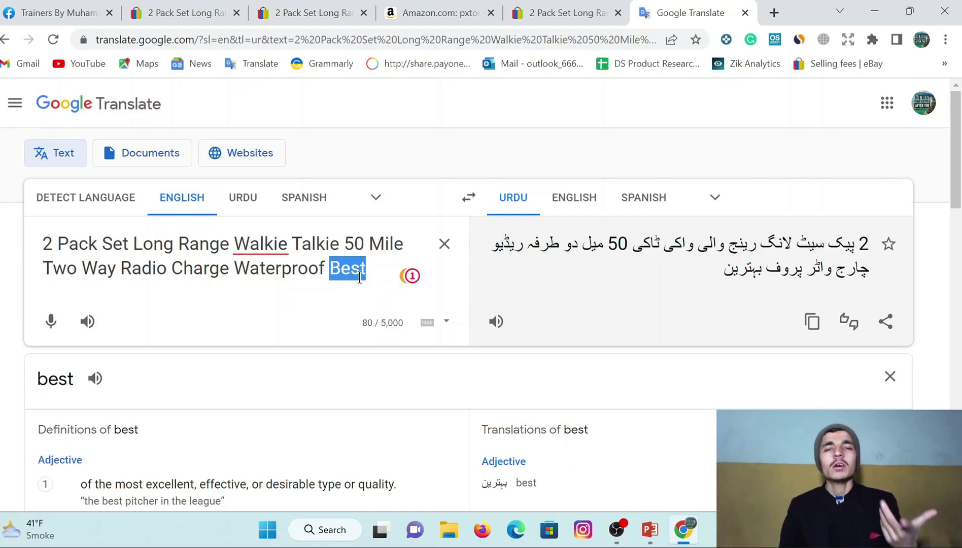
{"action": "left_click", "coordinate": [380, 269]}
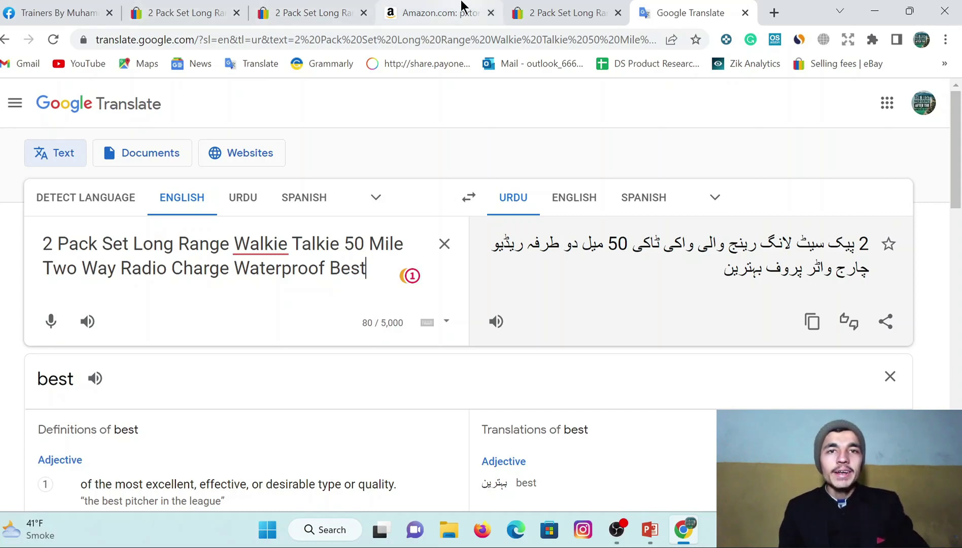
{"action": "left_click", "coordinate": [446, 11]}
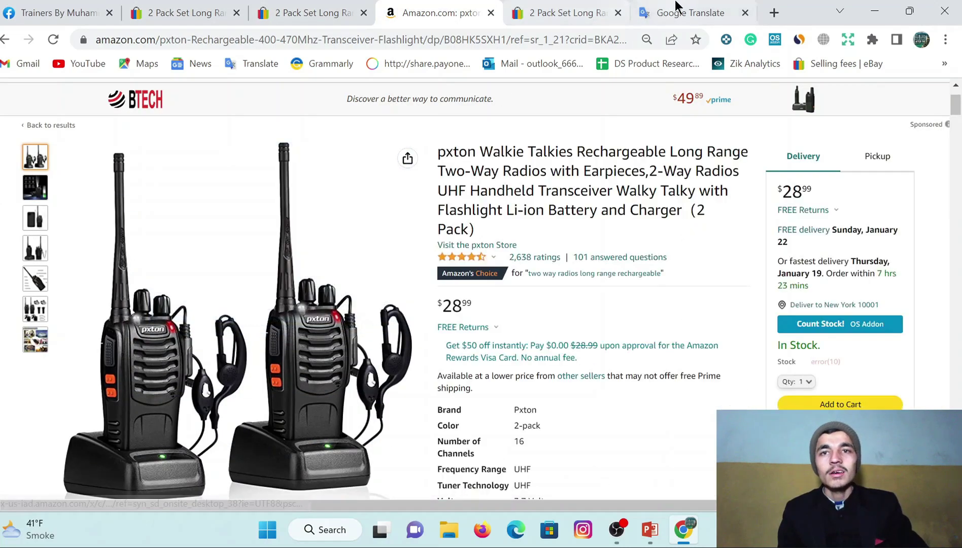
{"action": "left_click", "coordinate": [674, 11]}
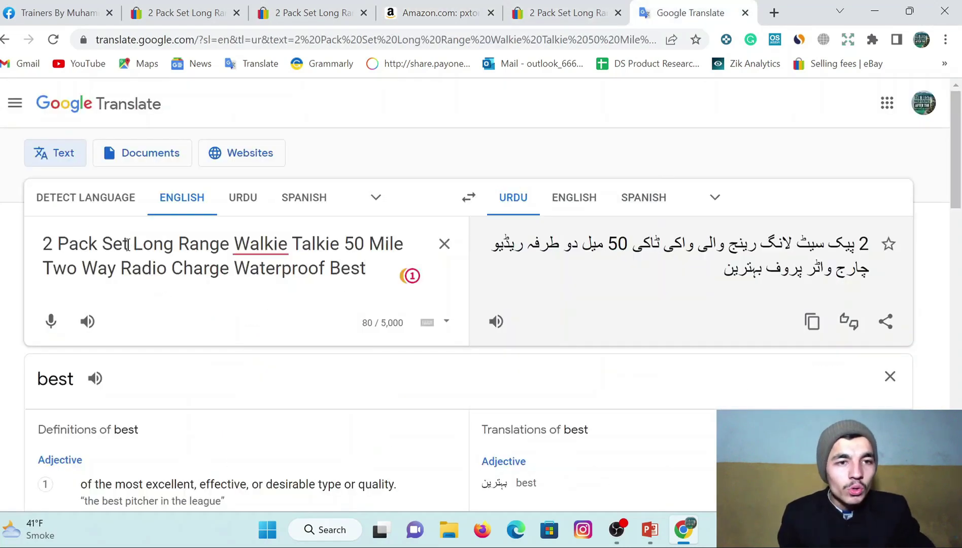
{"action": "left_click_drag", "start_coordinate": [134, 244], "coordinate": [326, 245]}
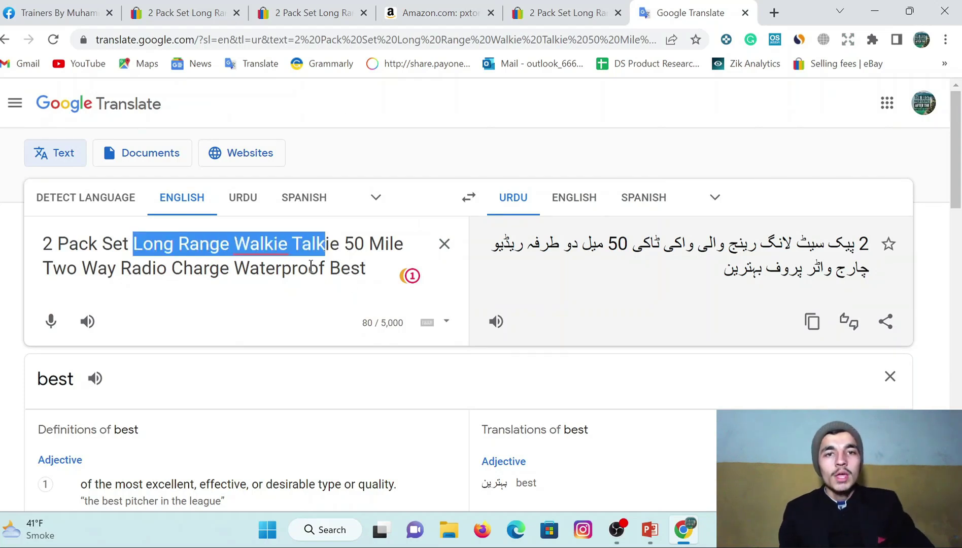
{"action": "left_click", "coordinate": [415, 13]}
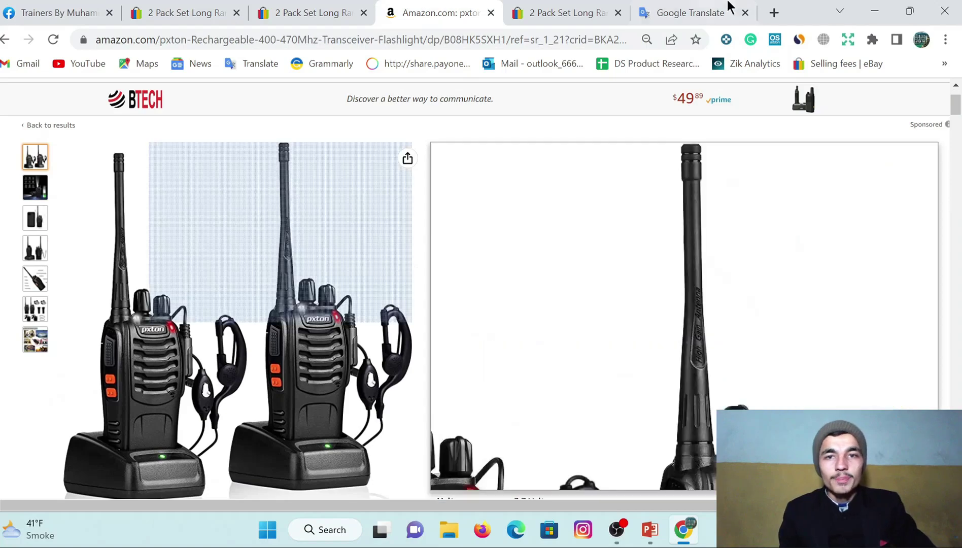
{"action": "left_click", "coordinate": [695, 12]}
{"action": "left_click_drag", "start_coordinate": [53, 268], "coordinate": [152, 268]}
{"action": "left_click", "coordinate": [455, 8]}
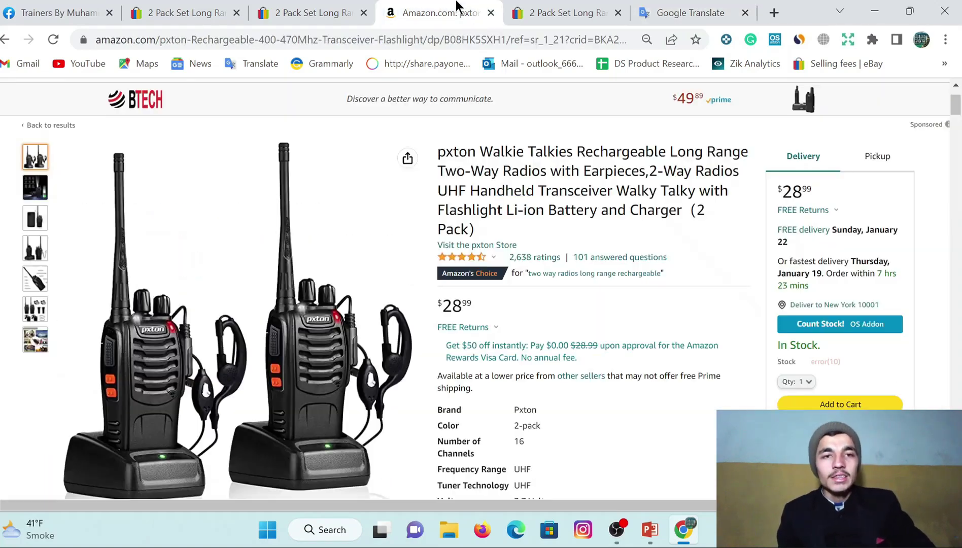
{"action": "mouse_move", "coordinate": [397, 258]}
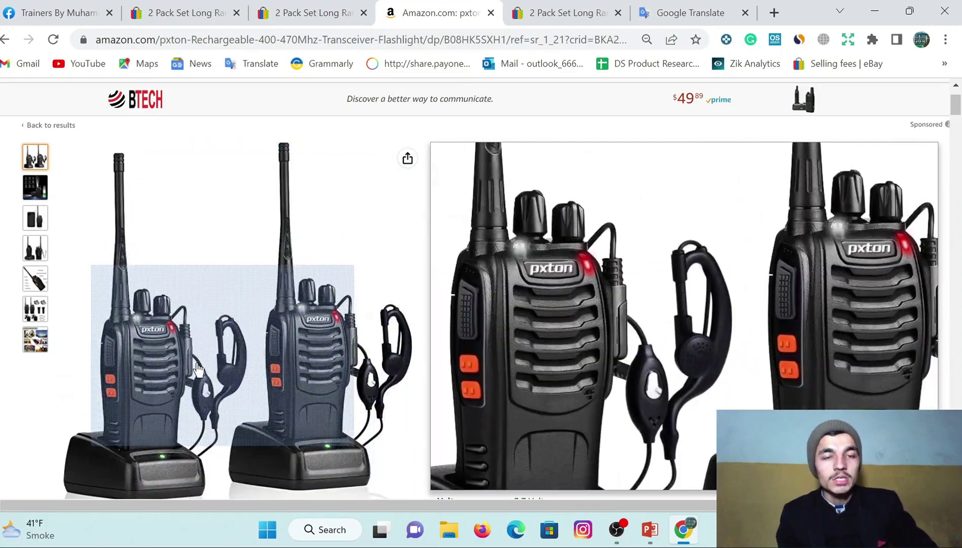
{"action": "left_click", "coordinate": [710, 12]}
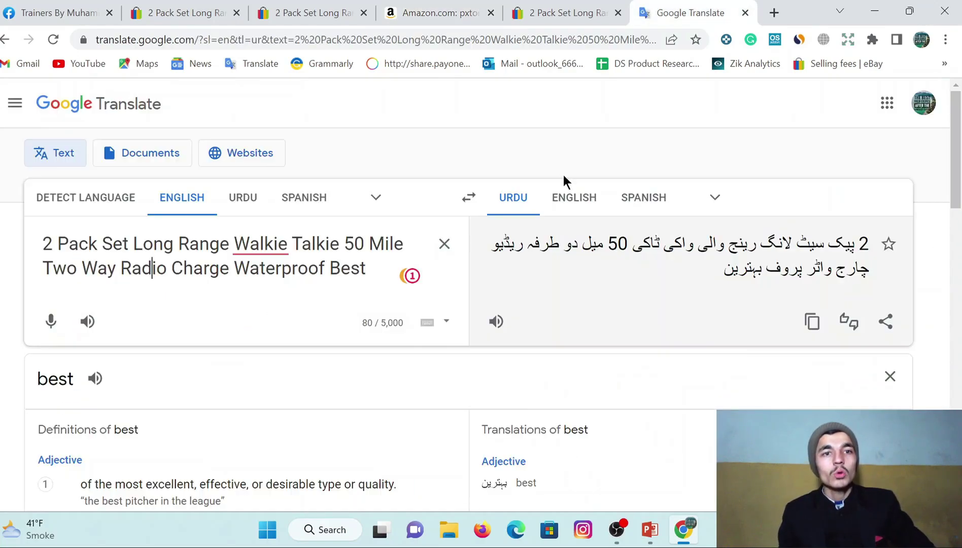
{"action": "double_click", "coordinate": [148, 268]}
{"action": "left_click_drag", "start_coordinate": [114, 268], "coordinate": [38, 267]}
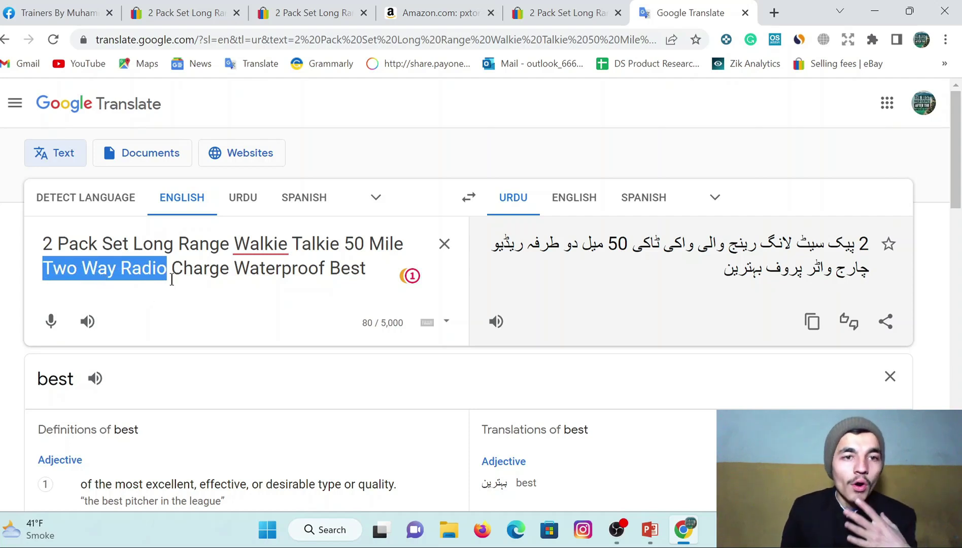
{"action": "left_click_drag", "start_coordinate": [233, 272], "coordinate": [171, 270]}
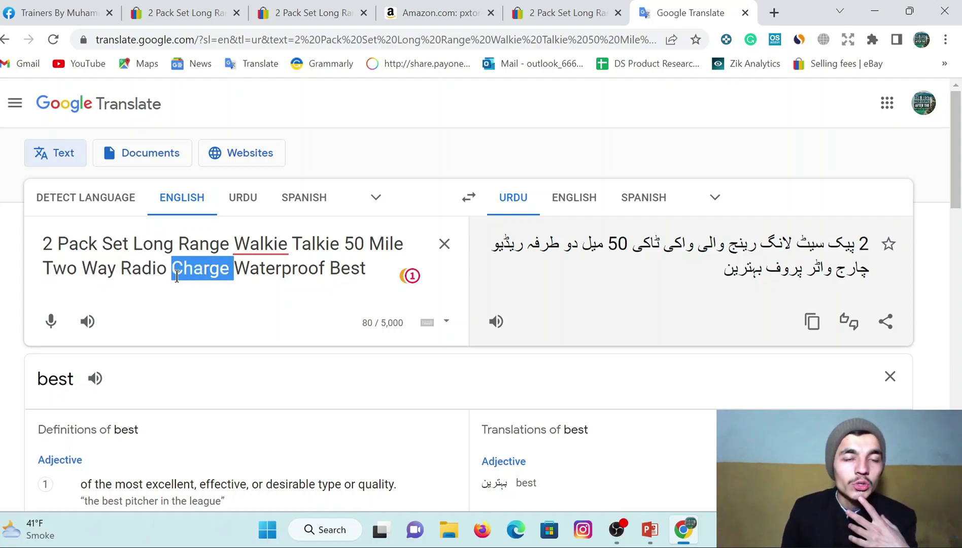
{"action": "left_click", "coordinate": [312, 280]}
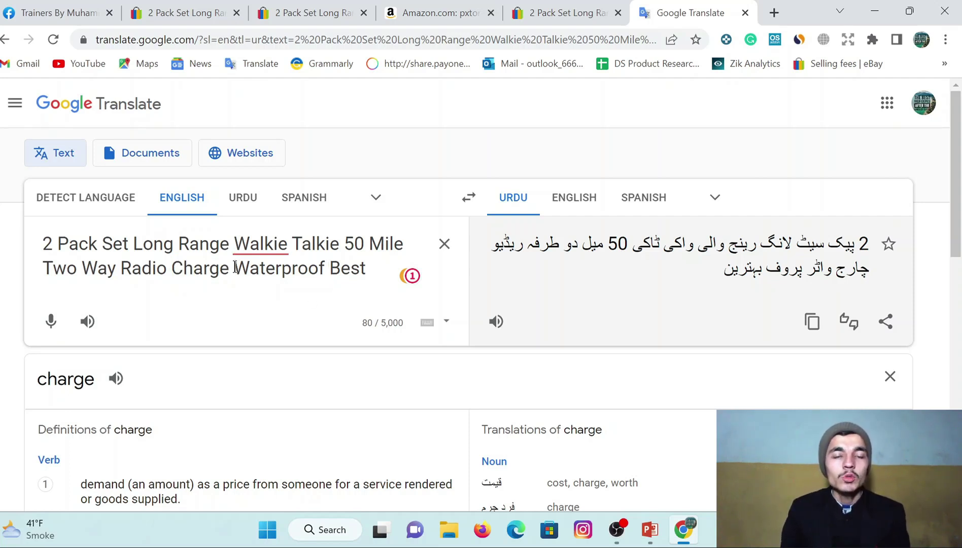
{"action": "left_click_drag", "start_coordinate": [234, 268], "coordinate": [368, 269]}
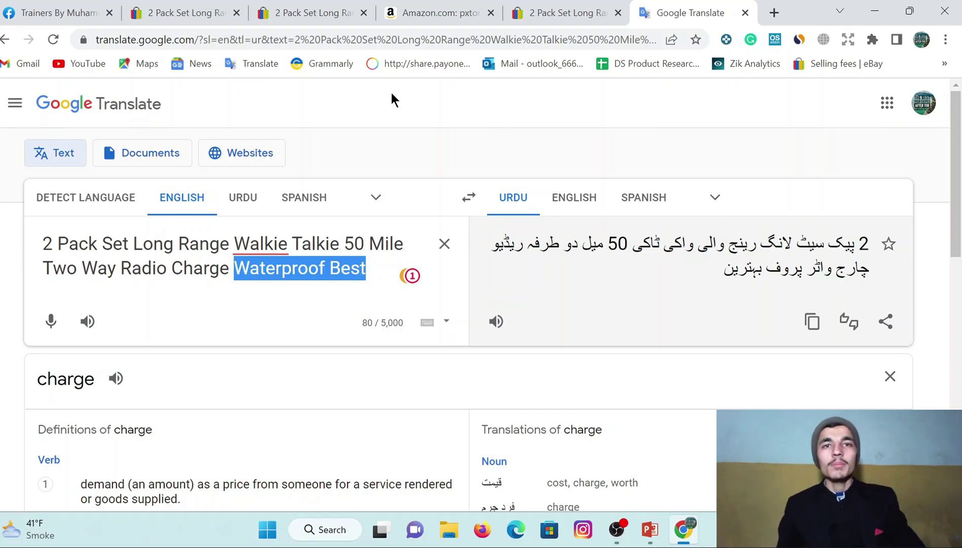
{"action": "left_click", "coordinate": [431, 13]}
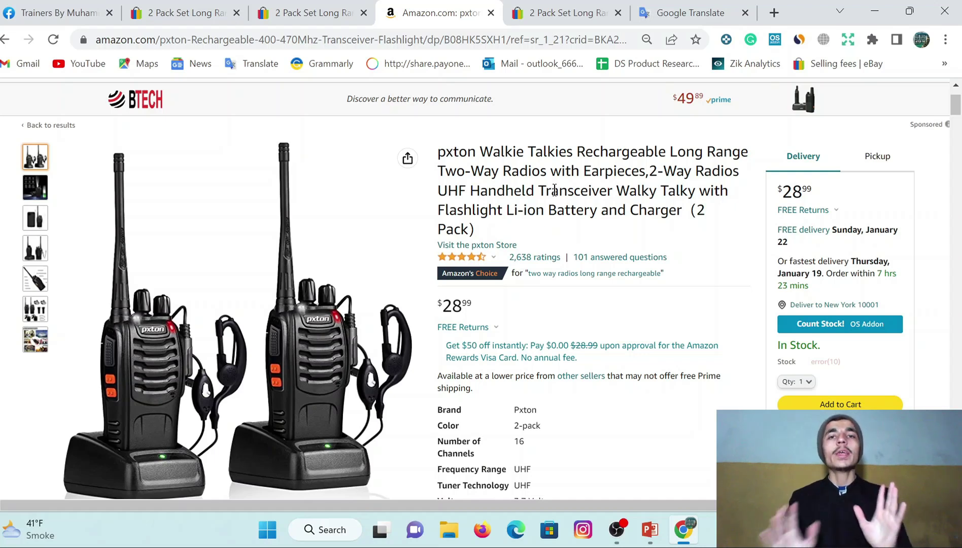
{"action": "left_click", "coordinate": [711, 16]}
{"action": "left_click", "coordinate": [320, 277]}
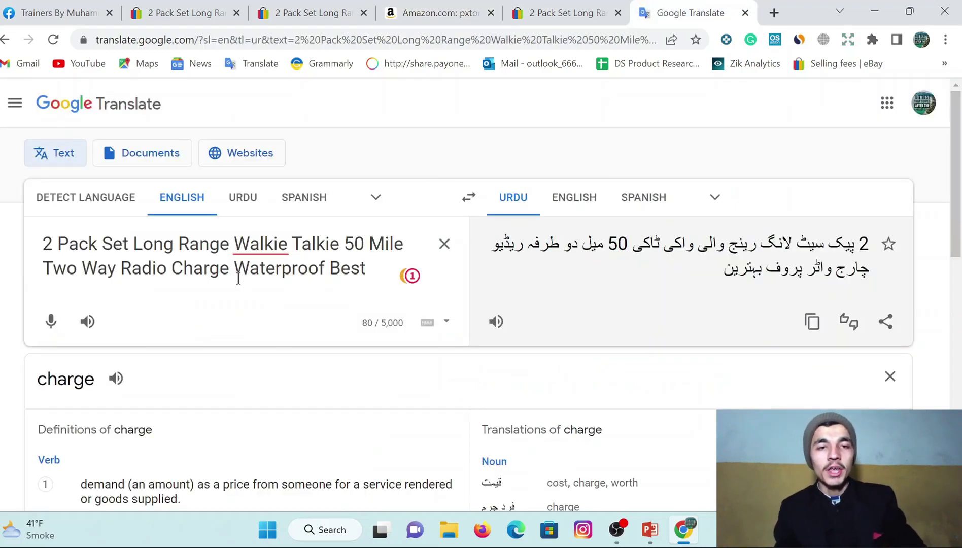
{"action": "left_click_drag", "start_coordinate": [235, 268], "coordinate": [365, 269]}
{"action": "left_click", "coordinate": [442, 11]}
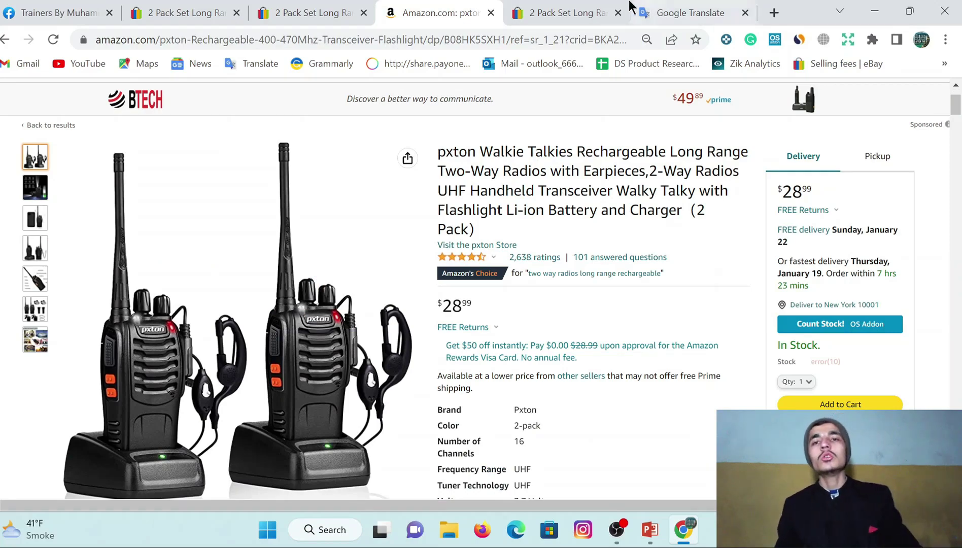
{"action": "left_click", "coordinate": [609, 11]}
{"action": "left_click", "coordinate": [674, 12]}
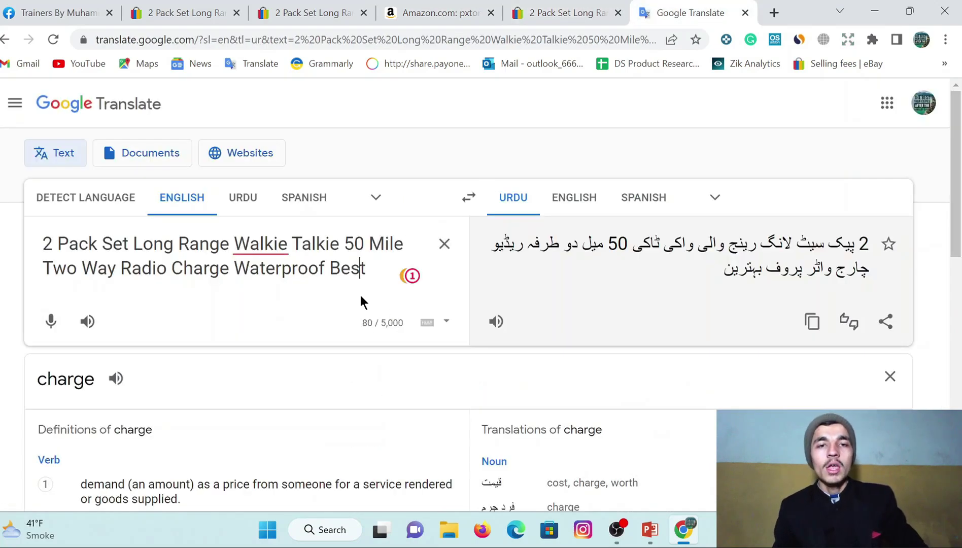
Step: Replace 'Best' with 'new' in the translator title, then highlight 'pxton' in the Amazon title
{"action": "left_click_drag", "start_coordinate": [367, 268], "coordinate": [332, 270]}
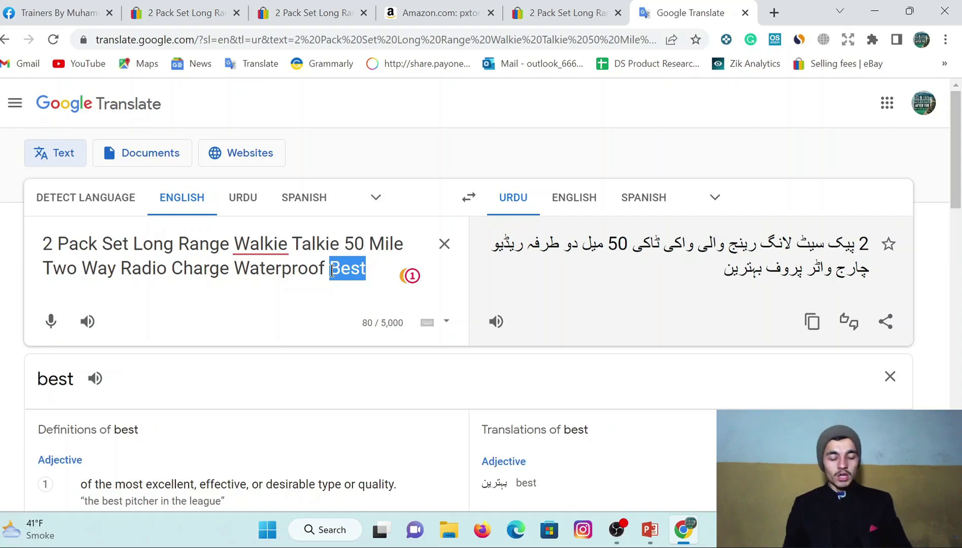
{"action": "type", "text": "new"}
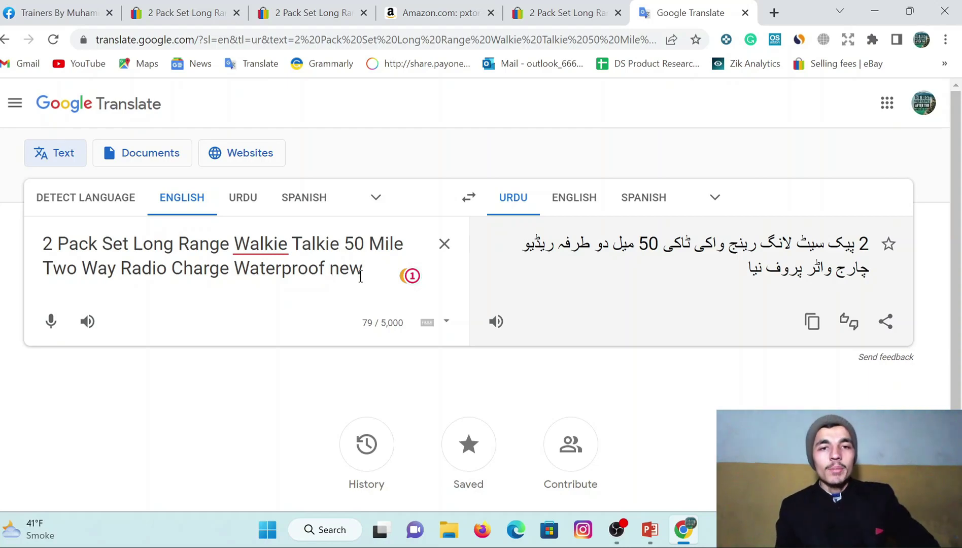
{"action": "left_click", "coordinate": [429, 11]}
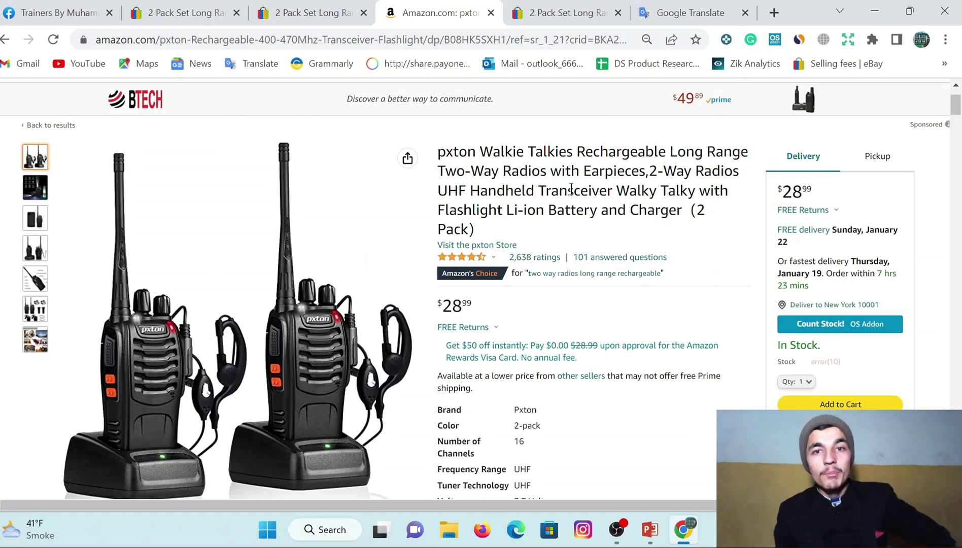
{"action": "left_click", "coordinate": [700, 11]}
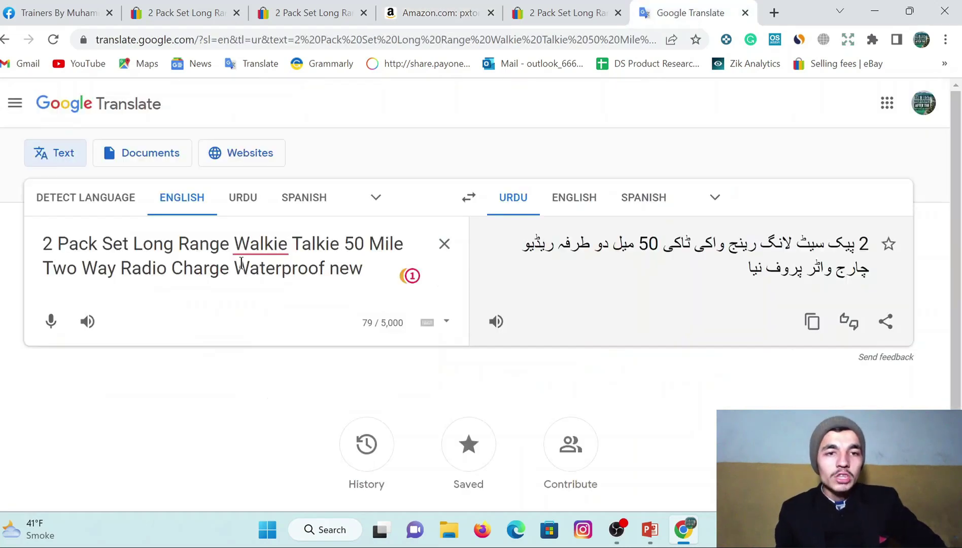
{"action": "left_click_drag", "start_coordinate": [241, 264], "coordinate": [377, 266]}
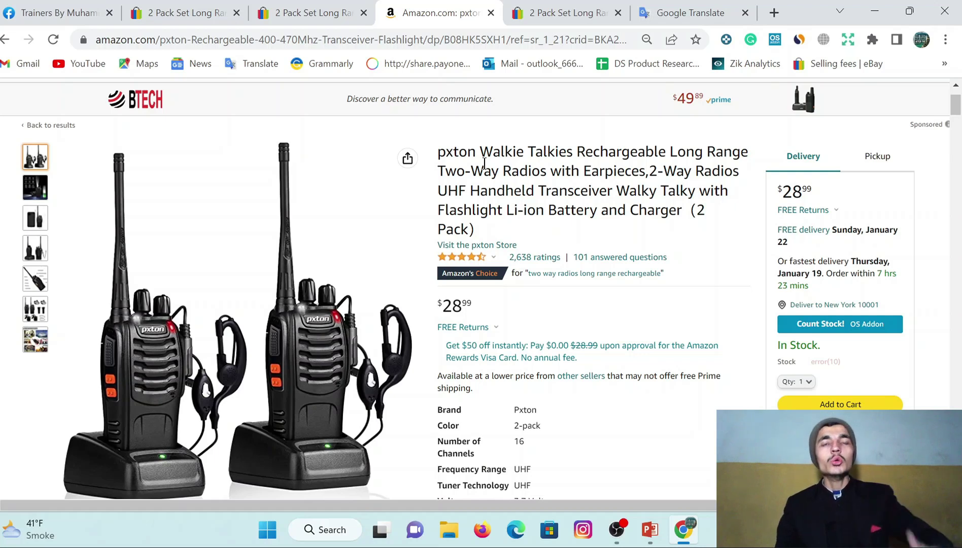
{"action": "left_click_drag", "start_coordinate": [478, 153], "coordinate": [437, 153]}
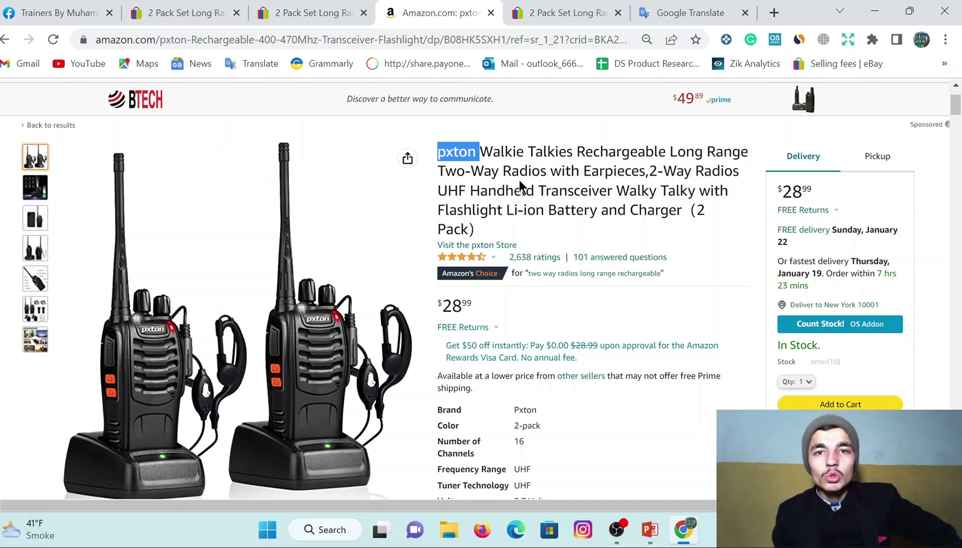
Step: Highlight 'Walkie Talkies' on Amazon and '2 Pack Set Long Range Walkie Talkie' in the translator, comparing with eBay
{"action": "left_click", "coordinate": [485, 151]}
{"action": "left_click_drag", "start_coordinate": [482, 151], "coordinate": [576, 164]}
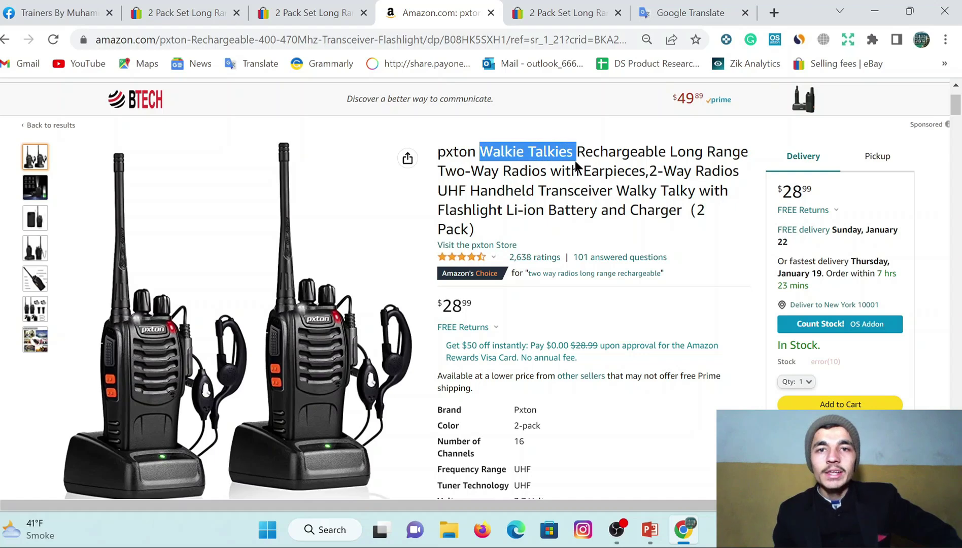
{"action": "left_click", "coordinate": [679, 12]}
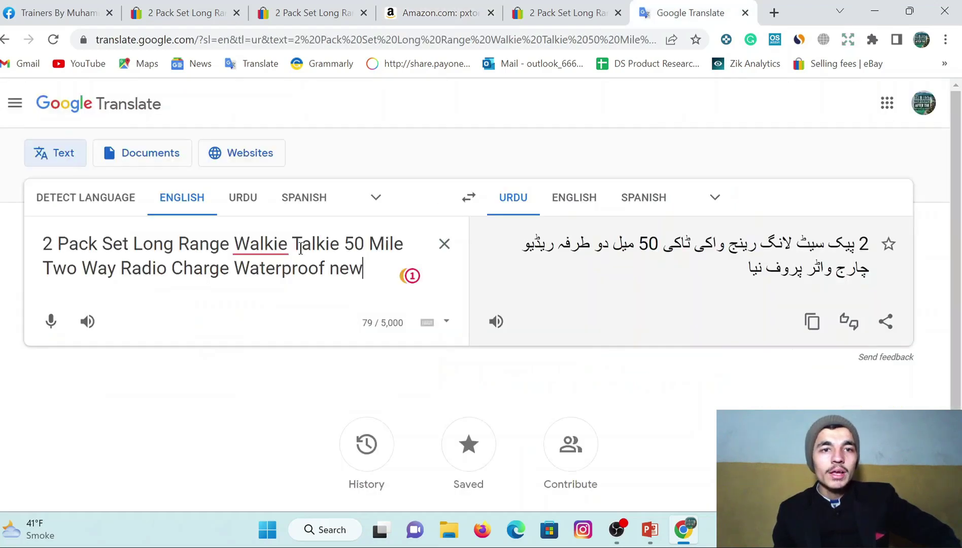
{"action": "left_click", "coordinate": [428, 11]}
{"action": "left_click", "coordinate": [558, 12]}
{"action": "left_click", "coordinate": [681, 10]}
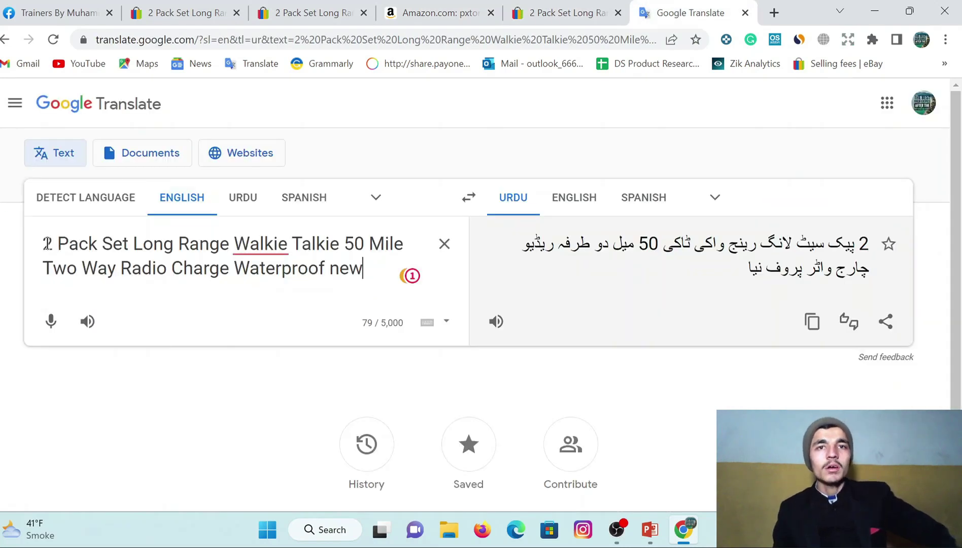
{"action": "left_click_drag", "start_coordinate": [47, 242], "coordinate": [338, 240]}
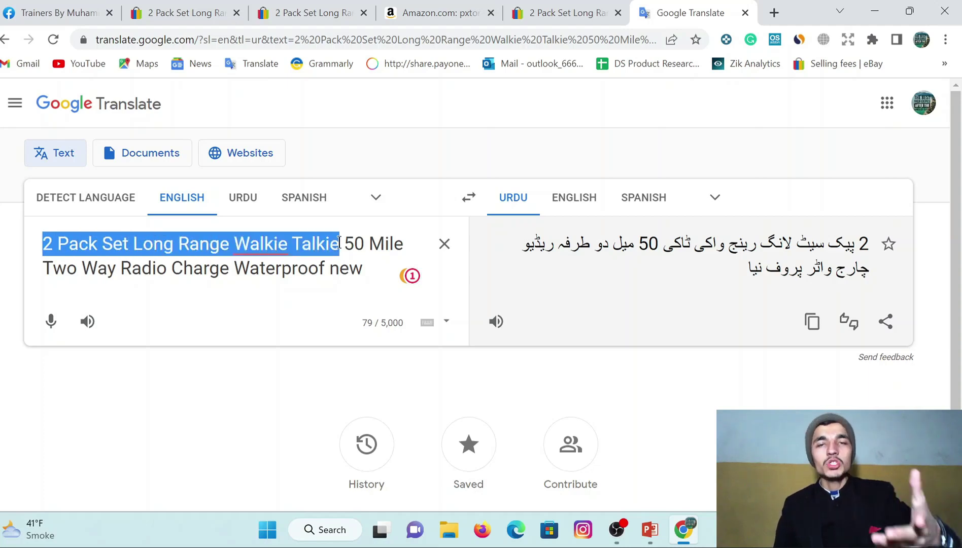
{"action": "left_click", "coordinate": [553, 11]}
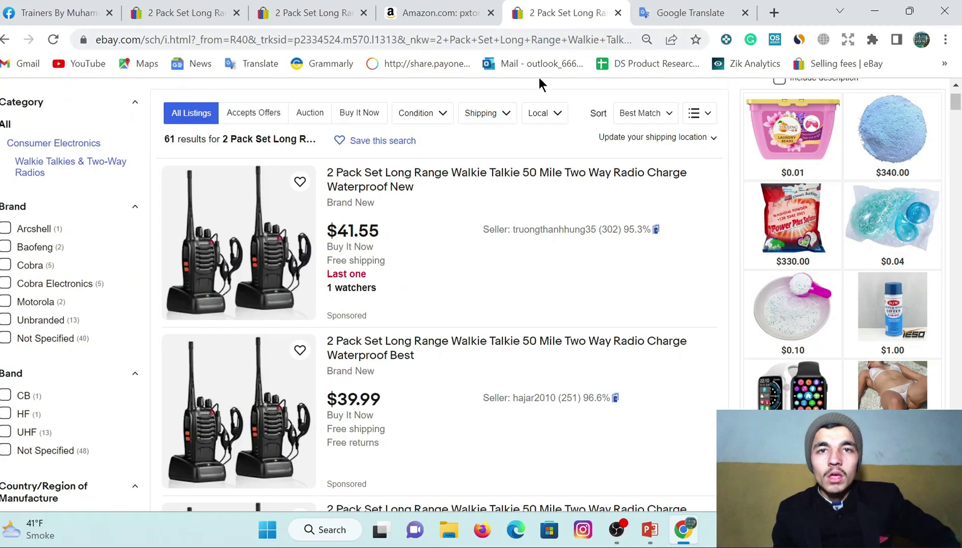
{"action": "left_click", "coordinate": [419, 7]}
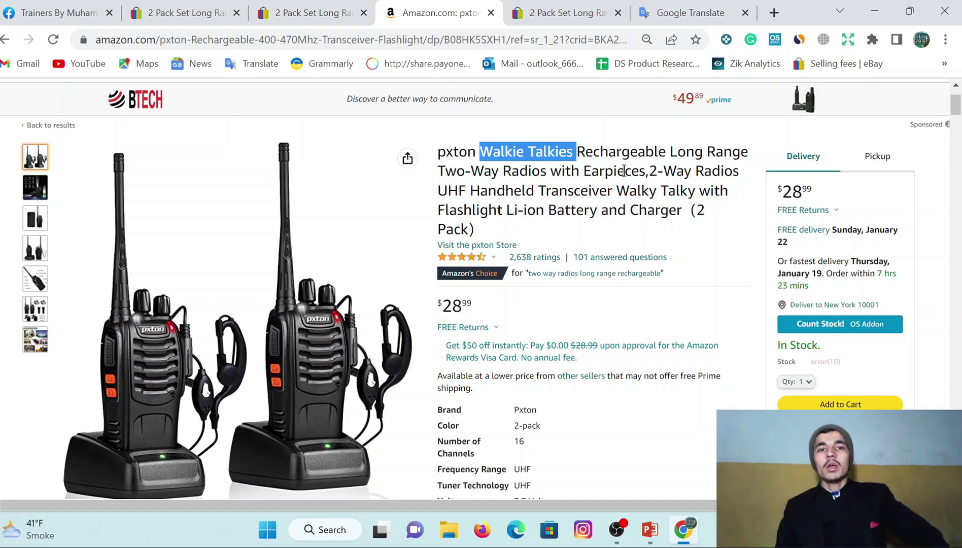
Step: Highlight 'Earpieces' in the Amazon title and inspect the enlarged product image
{"action": "left_click_drag", "start_coordinate": [583, 170], "coordinate": [631, 171]}
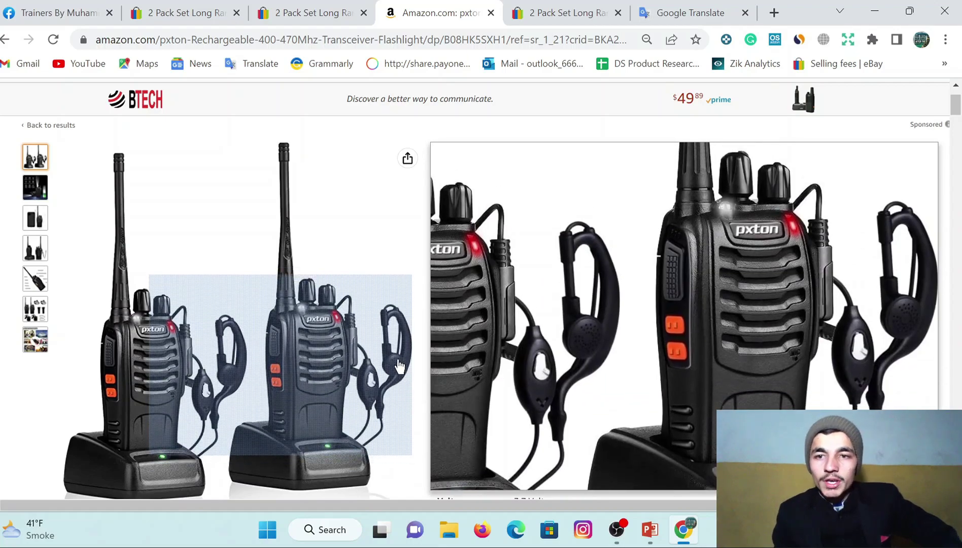
{"action": "scroll", "coordinate": [391, 330], "scroll_direction": "down", "scroll_amount": 1}
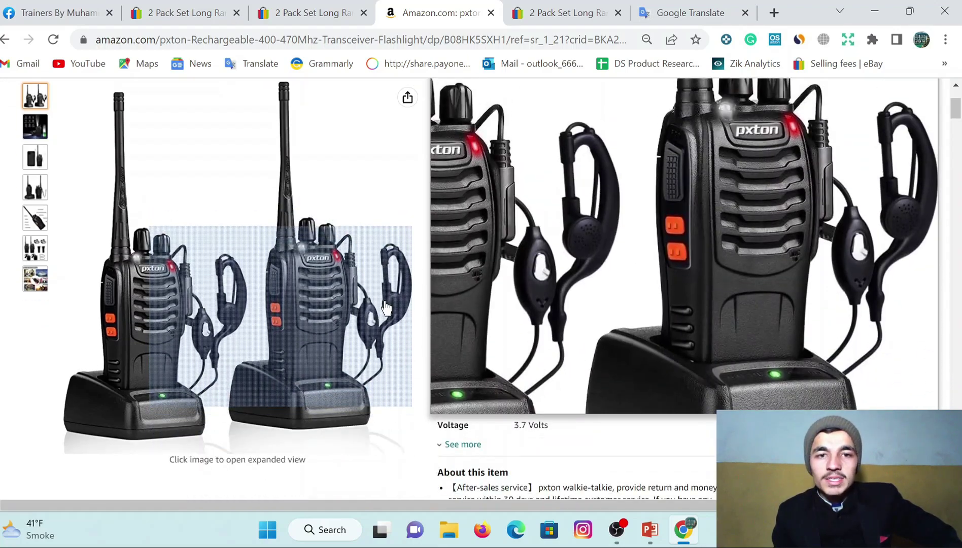
{"action": "left_click", "coordinate": [385, 307]}
{"action": "left_click", "coordinate": [529, 327]}
{"action": "left_click", "coordinate": [526, 322]}
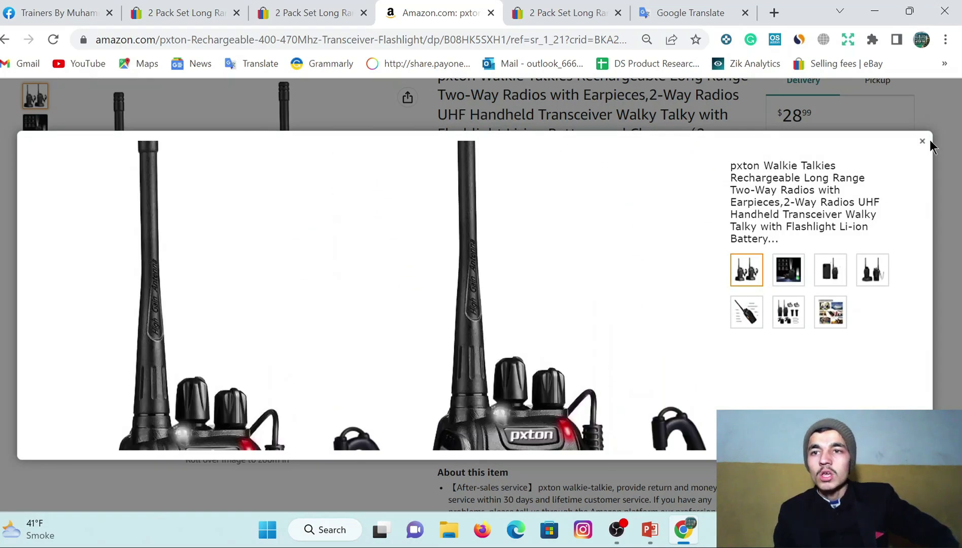
{"action": "left_click", "coordinate": [922, 142]}
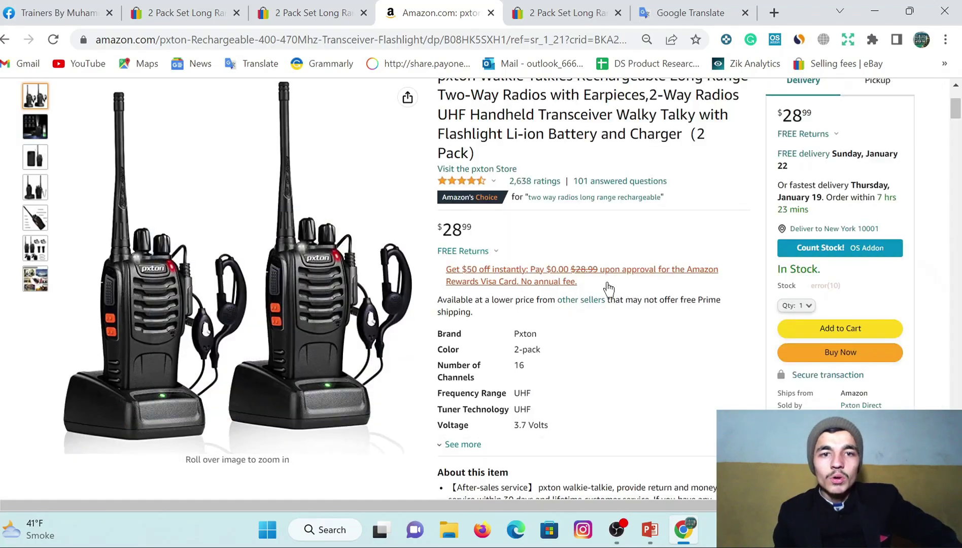
Step: Mark 'Waterproof new' in the translated title, then pick 'Earpieces' and 'Handheld' from the Amazon title
{"action": "left_click", "coordinate": [686, 11]}
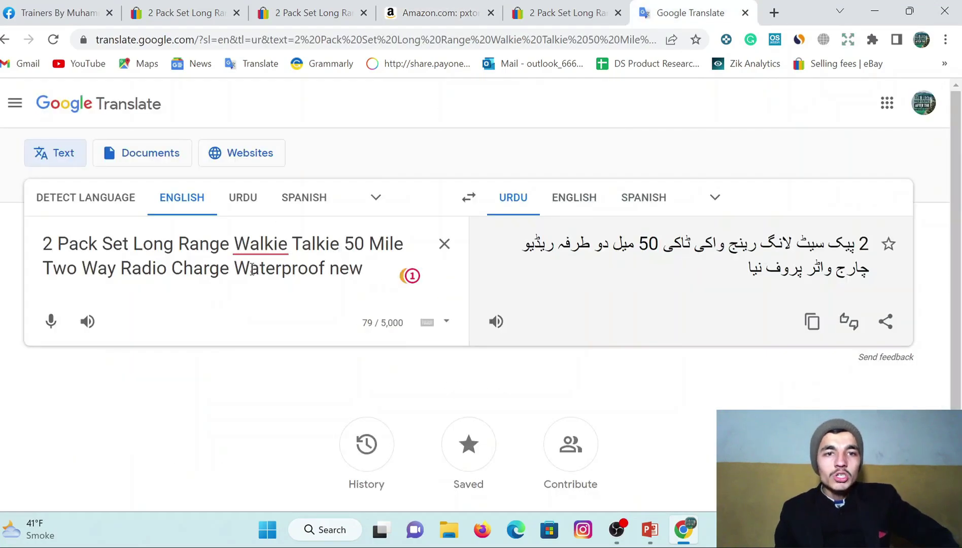
{"action": "left_click_drag", "start_coordinate": [234, 267], "coordinate": [361, 269]}
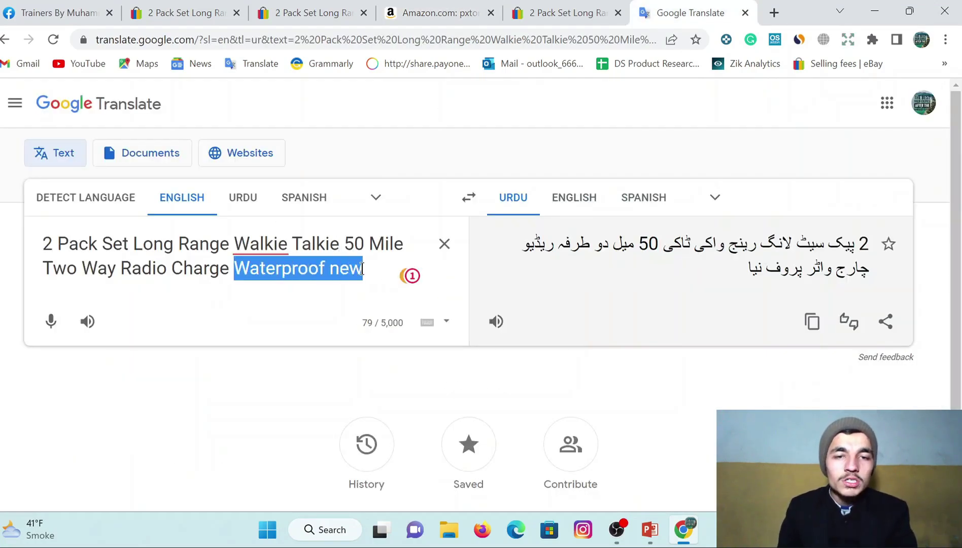
{"action": "left_click", "coordinate": [430, 13]}
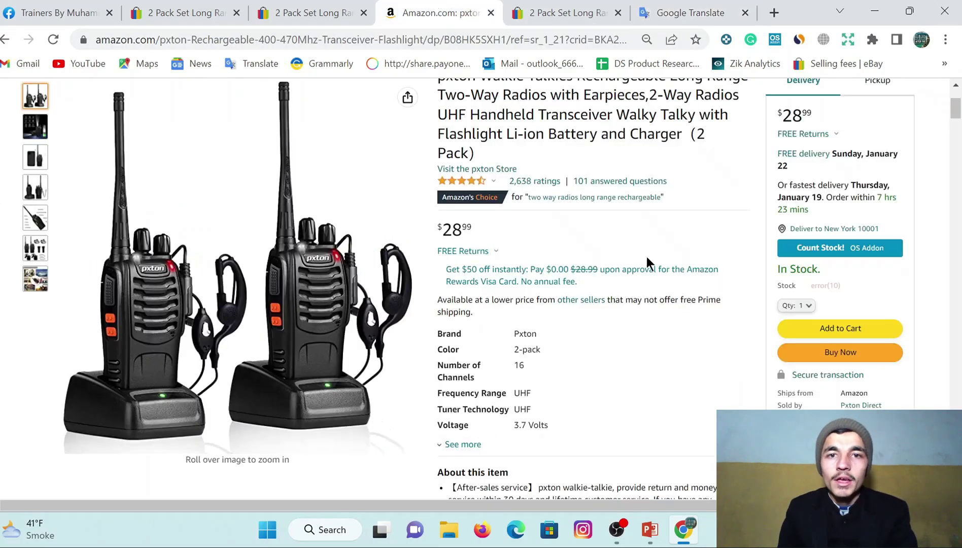
{"action": "left_click_drag", "start_coordinate": [589, 99], "coordinate": [642, 104]}
{"action": "scroll", "coordinate": [644, 206], "scroll_direction": "up", "scroll_amount": 2}
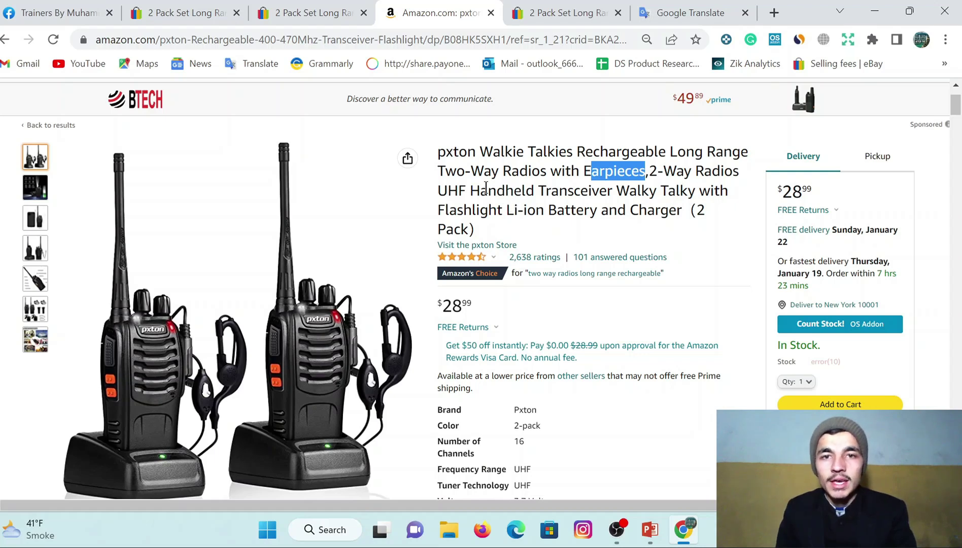
{"action": "left_click_drag", "start_coordinate": [473, 193], "coordinate": [533, 193]}
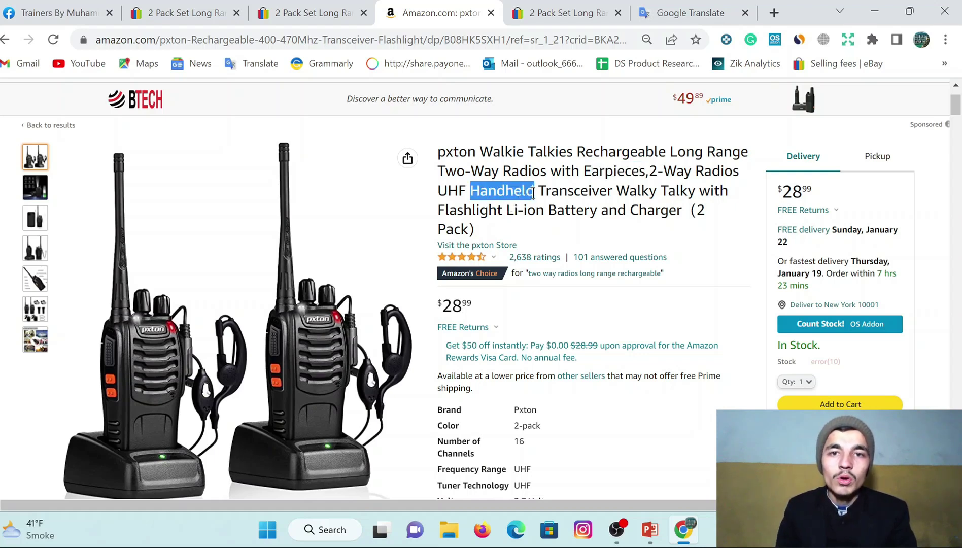
Step: After checking the translator and eBay results, select 'Transceiver Walky Talky' in the Amazon title
{"action": "left_click", "coordinate": [716, 11]}
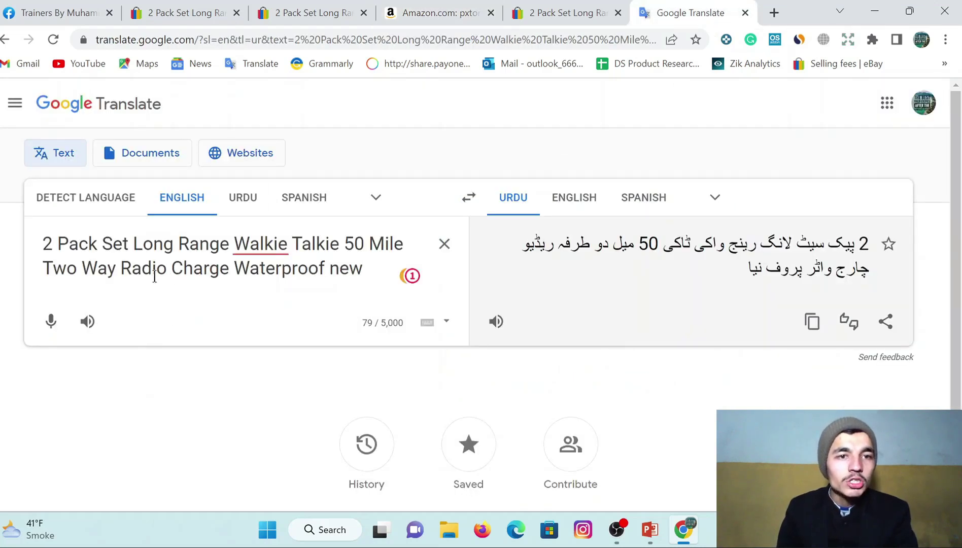
{"action": "left_click", "coordinate": [550, 12]}
{"action": "left_click", "coordinate": [455, 6]}
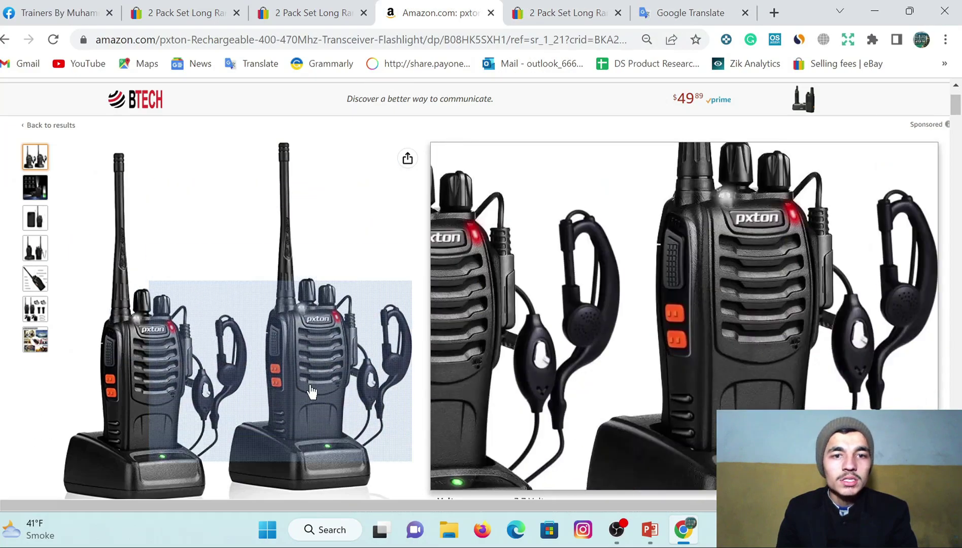
{"action": "scroll", "coordinate": [305, 389], "scroll_direction": "down", "scroll_amount": 1}
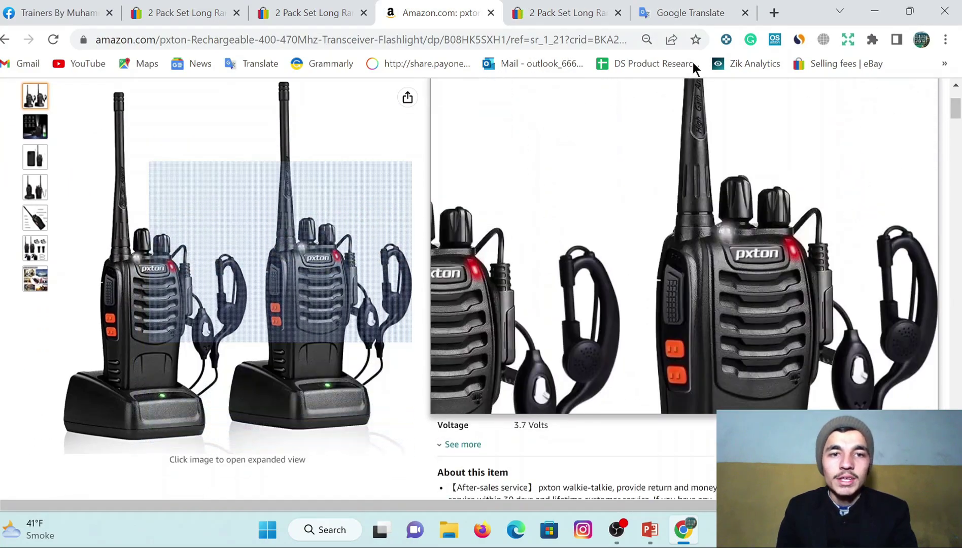
{"action": "scroll", "coordinate": [697, 197], "scroll_direction": "up", "scroll_amount": 1}
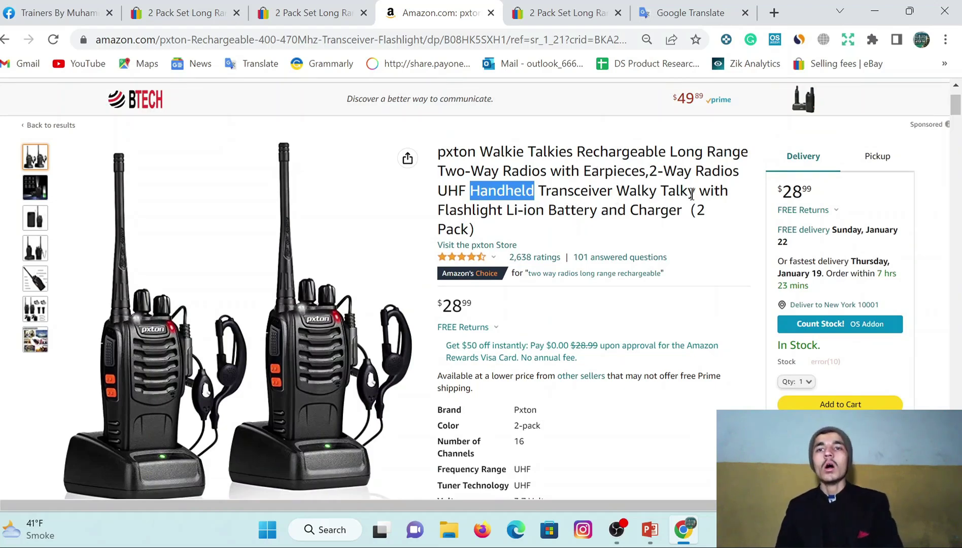
{"action": "left_click_drag", "start_coordinate": [696, 191], "coordinate": [539, 191]}
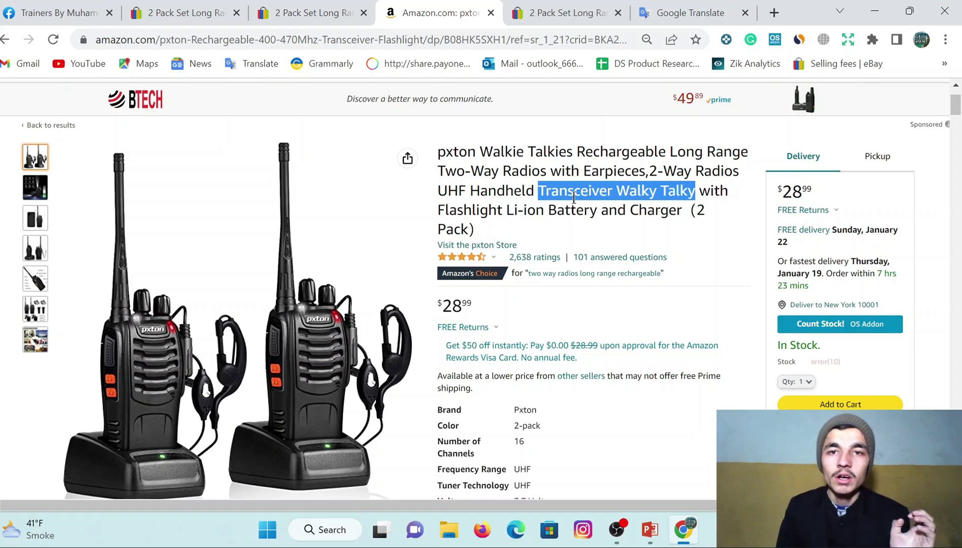
Step: Copy 'Transceiver Walky Talky' and search for it on amazon.com in a new tab
{"action": "right_click", "coordinate": [615, 206]}
{"action": "left_click", "coordinate": [621, 208]}
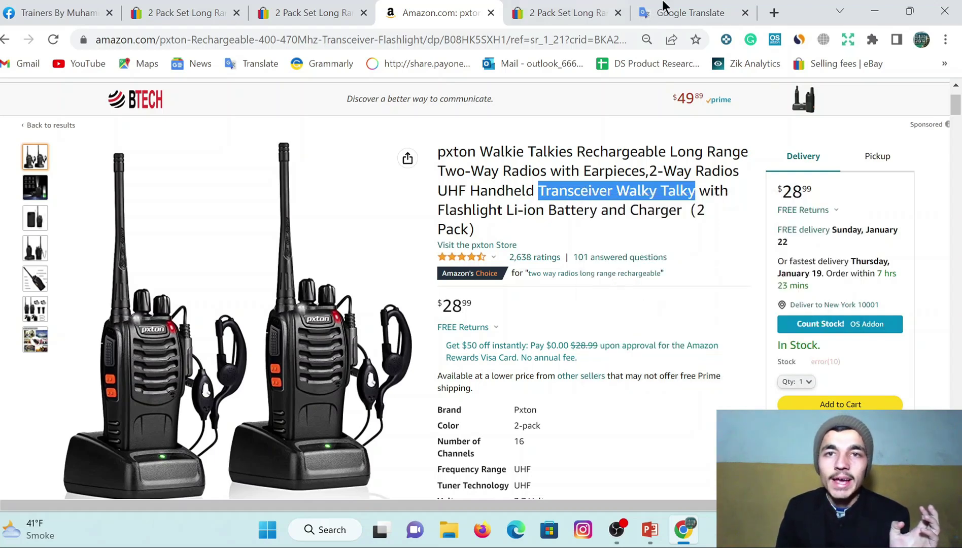
{"action": "left_click", "coordinate": [780, 15]}
{"action": "type", "text": "a"}
{"action": "key", "text": "Return"}
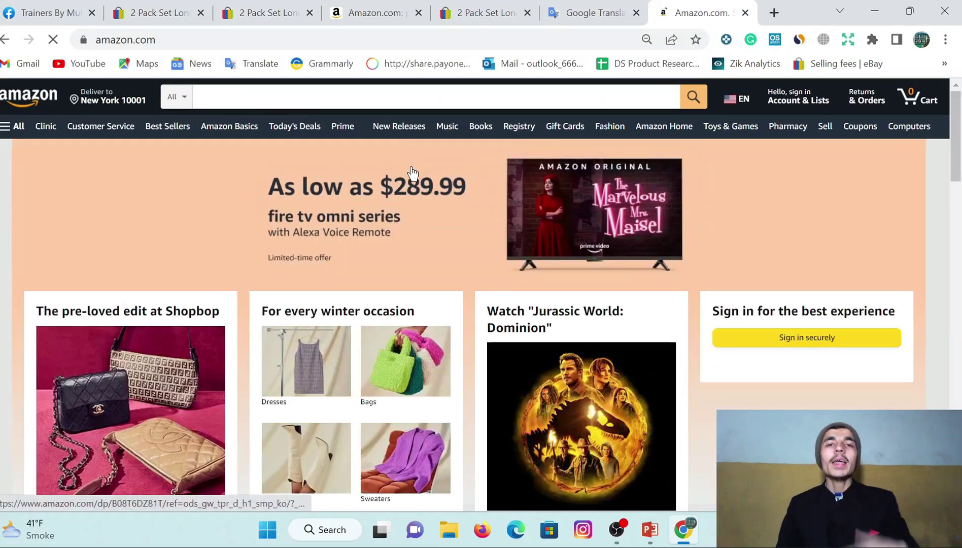
{"action": "right_click", "coordinate": [384, 96]}
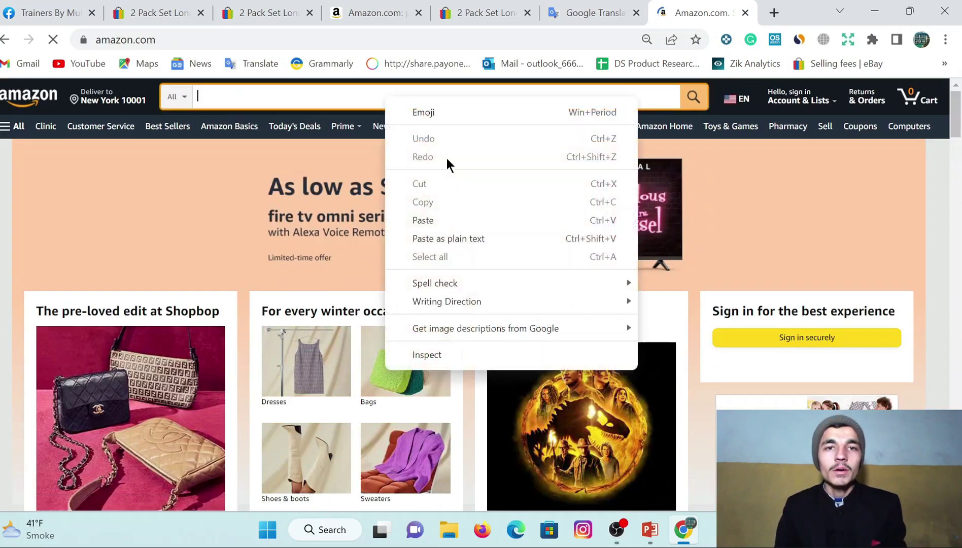
{"action": "left_click", "coordinate": [431, 217]}
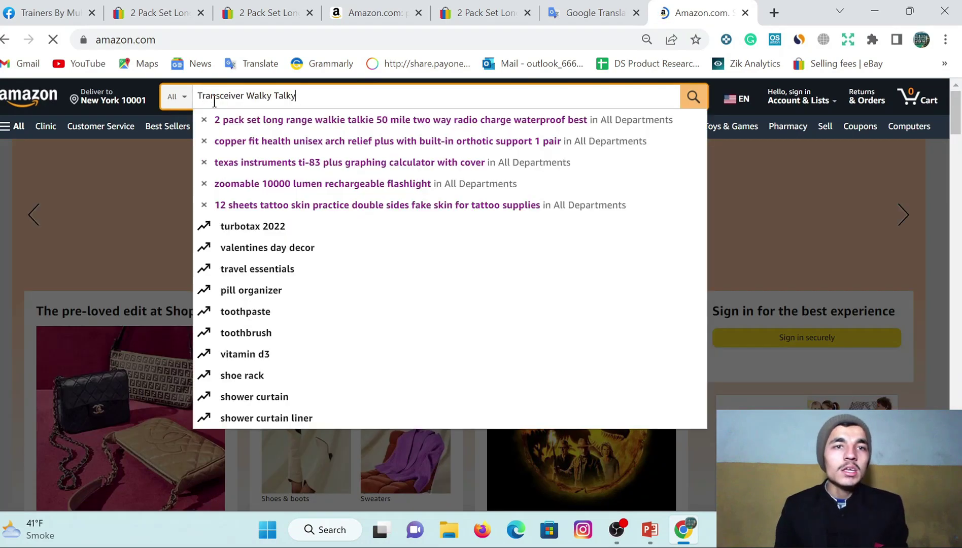
{"action": "left_click", "coordinate": [198, 96]}
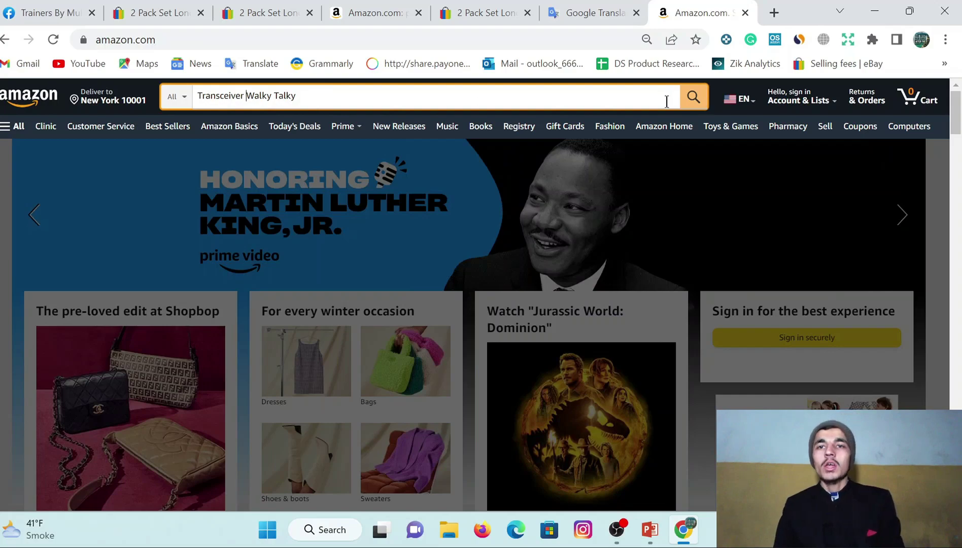
{"action": "left_click", "coordinate": [693, 97]}
Step: Scroll through the Transceiver Walky Talky results, including a Proster 2 Pack at $27.95
{"action": "left_click", "coordinate": [366, 11]}
{"action": "left_click", "coordinate": [706, 10]}
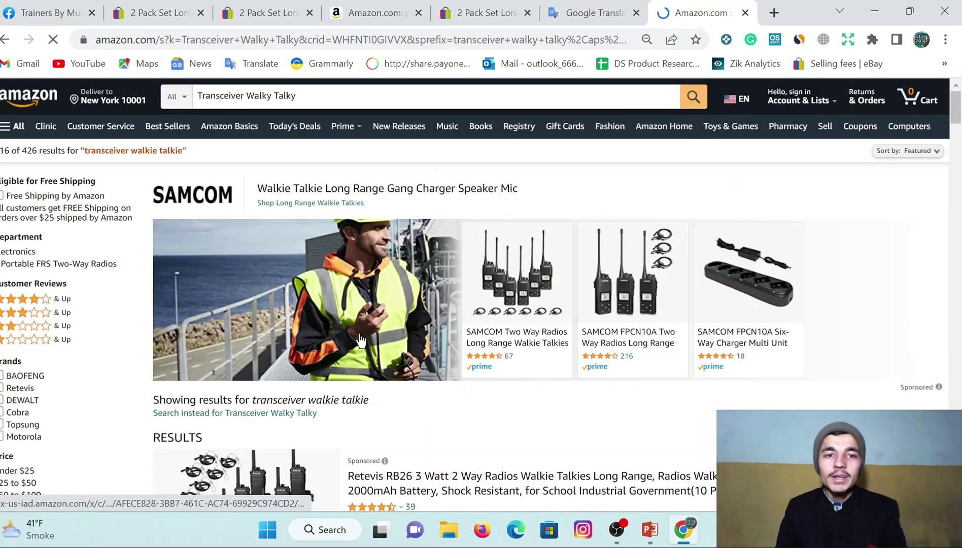
{"action": "scroll", "coordinate": [322, 258], "scroll_direction": "down", "scroll_amount": 5}
{"action": "scroll", "coordinate": [355, 284], "scroll_direction": "down", "scroll_amount": 3}
{"action": "scroll", "coordinate": [368, 304], "scroll_direction": "up", "scroll_amount": 4}
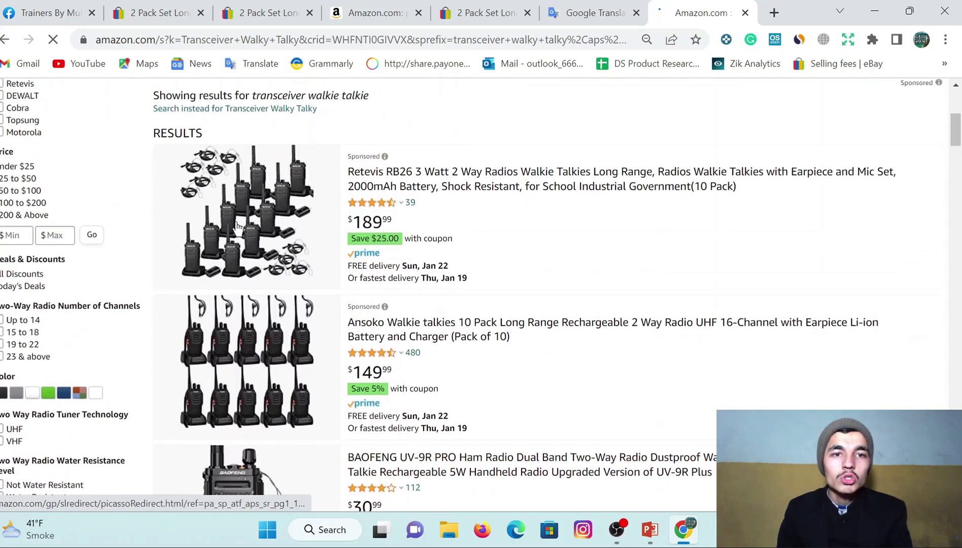
{"action": "scroll", "coordinate": [450, 204], "scroll_direction": "up", "scroll_amount": 5}
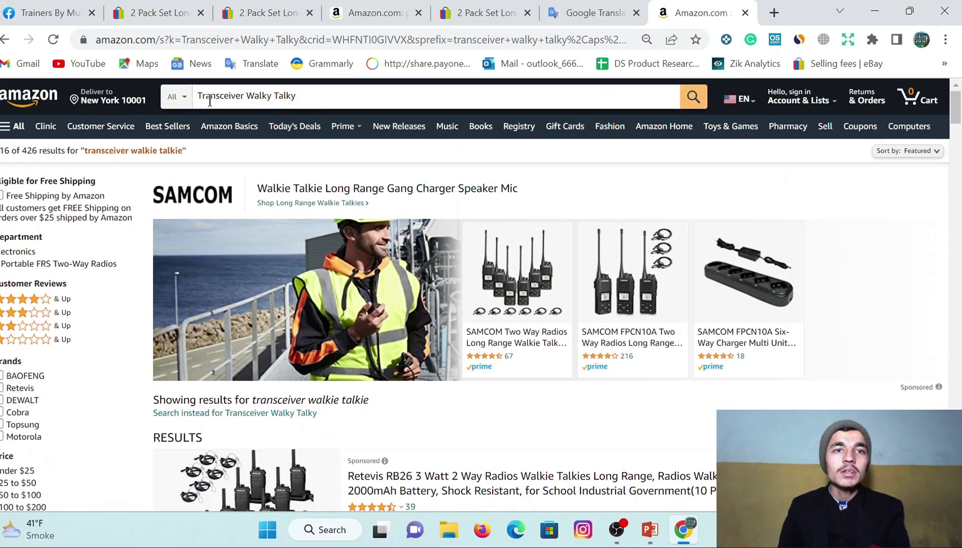
{"action": "scroll", "coordinate": [373, 292], "scroll_direction": "down", "scroll_amount": 5}
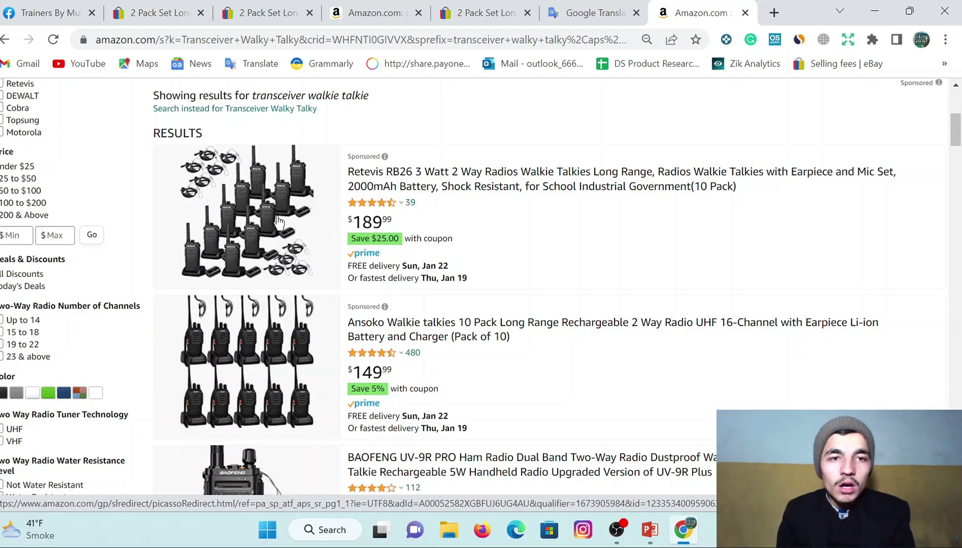
{"action": "scroll", "coordinate": [270, 196], "scroll_direction": "down", "scroll_amount": 1}
{"action": "scroll", "coordinate": [237, 316], "scroll_direction": "down", "scroll_amount": 2}
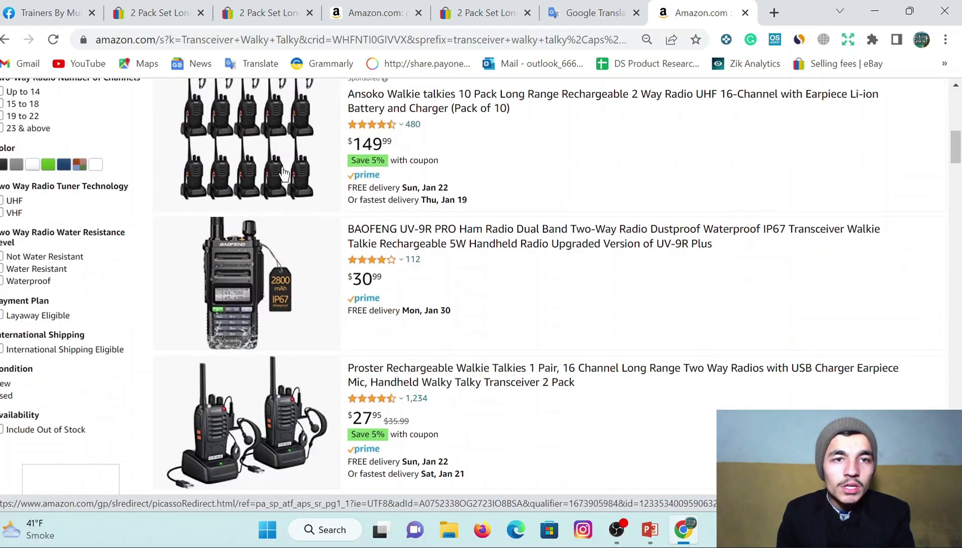
{"action": "scroll", "coordinate": [294, 294], "scroll_direction": "down", "scroll_amount": 3}
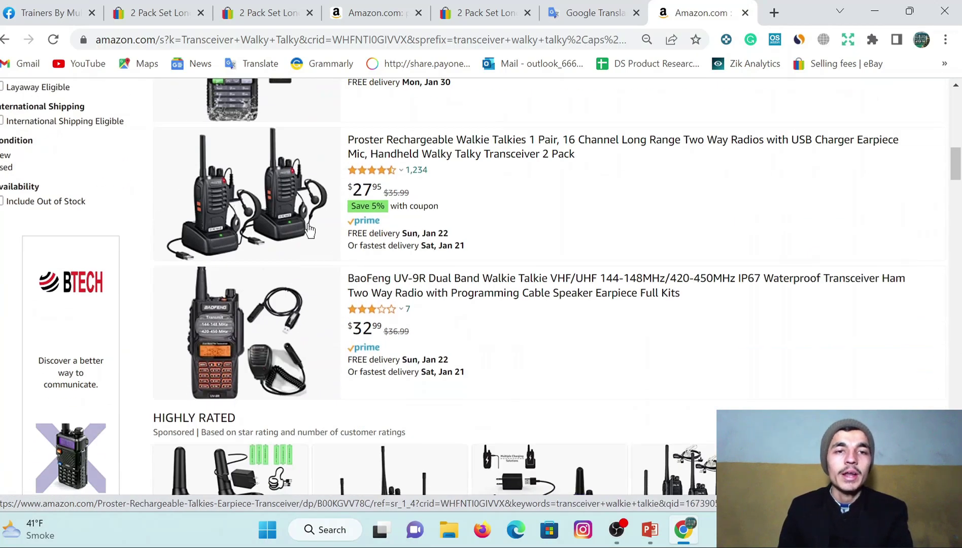
{"action": "scroll", "coordinate": [325, 238], "scroll_direction": "down", "scroll_amount": 3}
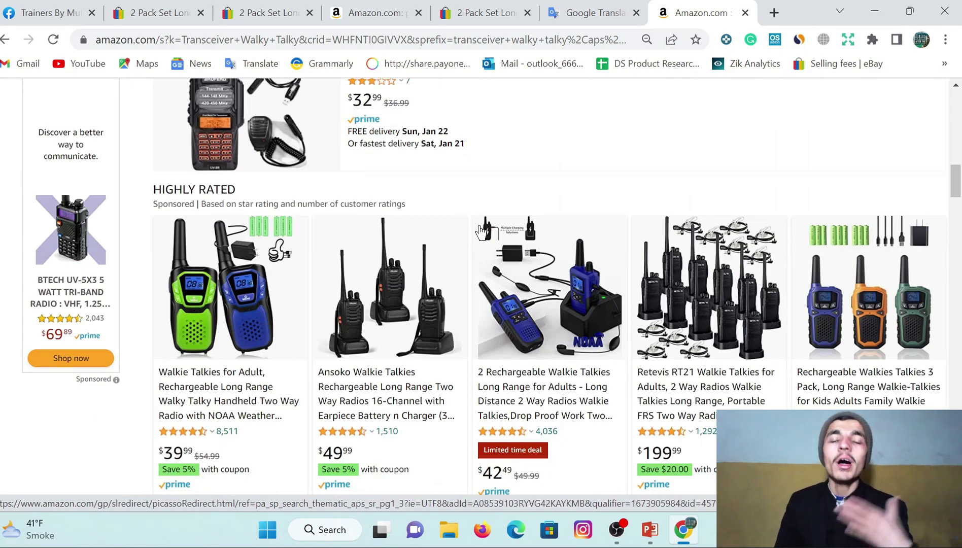
{"action": "scroll", "coordinate": [318, 286], "scroll_direction": "down", "scroll_amount": 10}
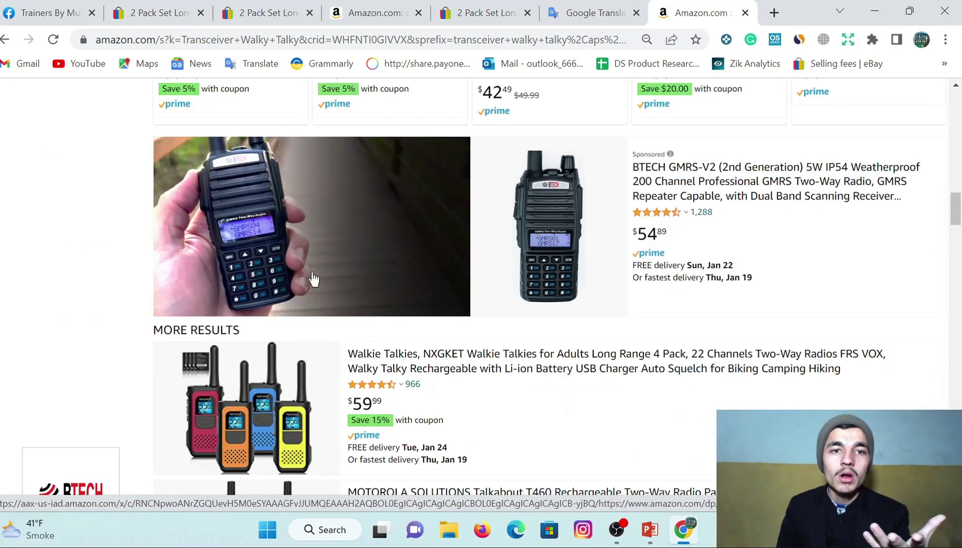
{"action": "scroll", "coordinate": [340, 287], "scroll_direction": "down", "scroll_amount": 5}
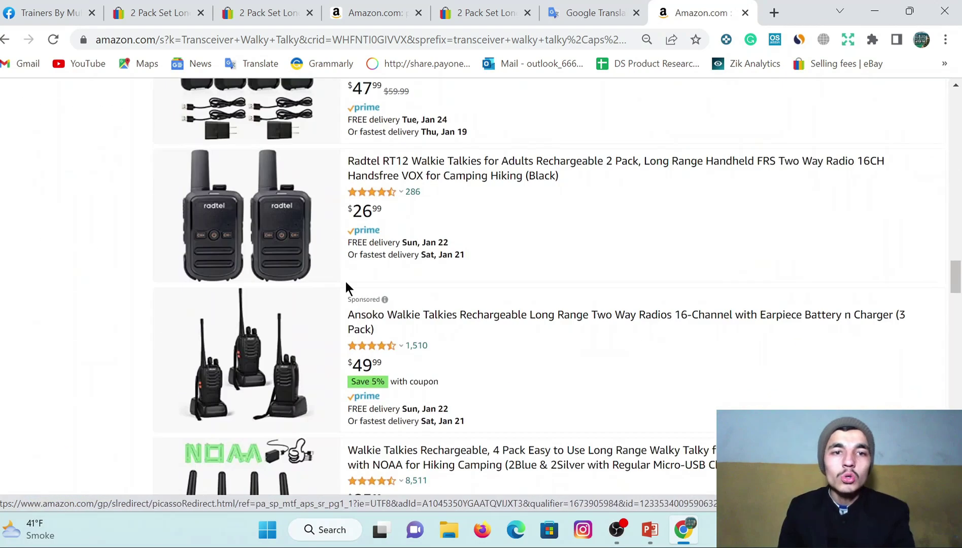
{"action": "scroll", "coordinate": [150, 175], "scroll_direction": "down", "scroll_amount": 5}
{"action": "scroll", "coordinate": [150, 175], "scroll_direction": "down", "scroll_amount": 7}
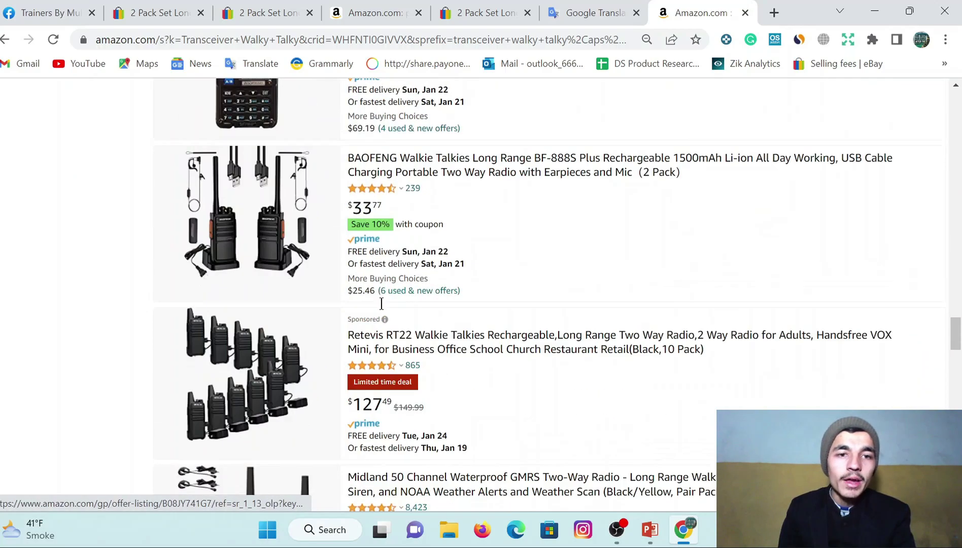
{"action": "scroll", "coordinate": [205, 254], "scroll_direction": "down", "scroll_amount": 12}
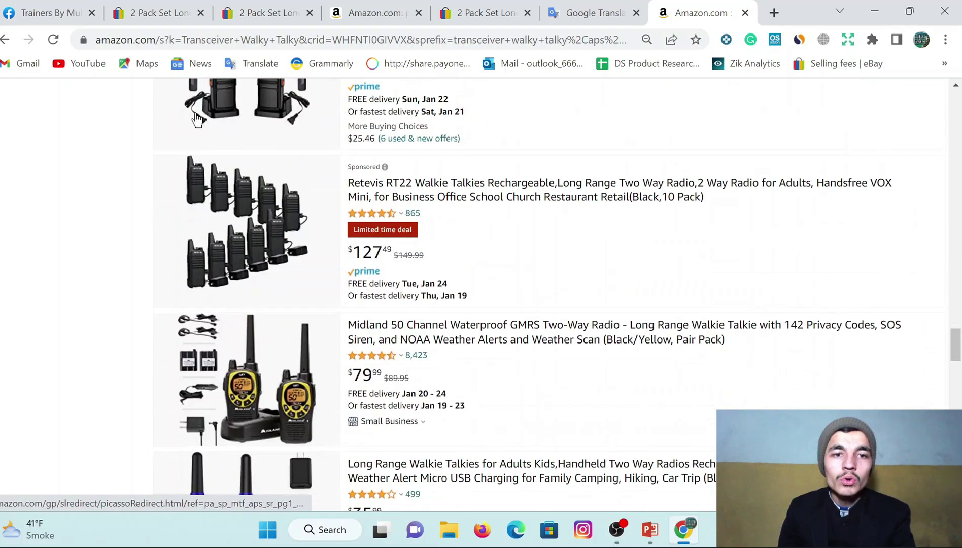
{"action": "scroll", "coordinate": [296, 261], "scroll_direction": "down", "scroll_amount": 5}
{"action": "scroll", "coordinate": [296, 249], "scroll_direction": "up", "scroll_amount": 5}
{"action": "scroll", "coordinate": [322, 279], "scroll_direction": "down", "scroll_amount": 4}
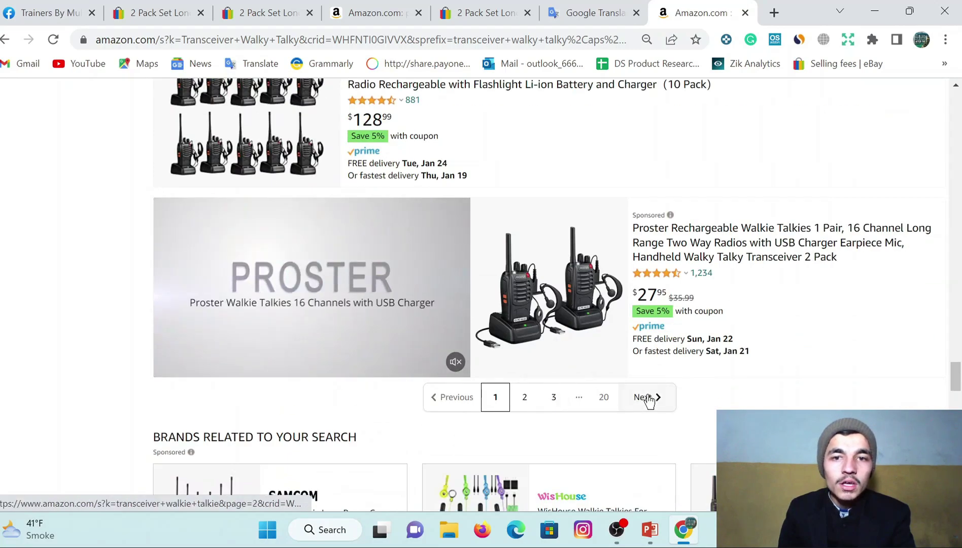
Step: Go to page 2 of the 'transceiver walkie talkie' results and scroll through them
{"action": "left_click", "coordinate": [649, 400]}
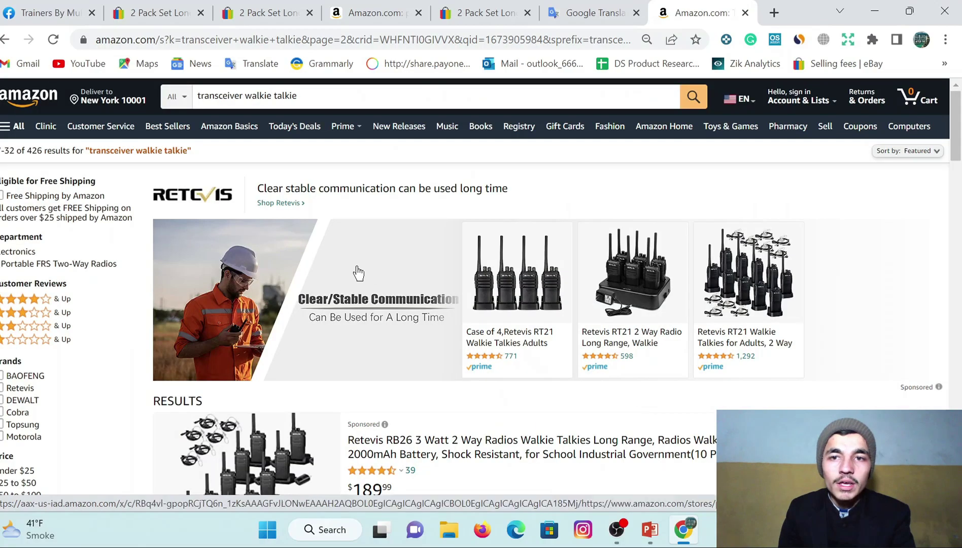
{"action": "scroll", "coordinate": [269, 367], "scroll_direction": "down", "scroll_amount": 3}
{"action": "scroll", "coordinate": [269, 368], "scroll_direction": "down", "scroll_amount": 8}
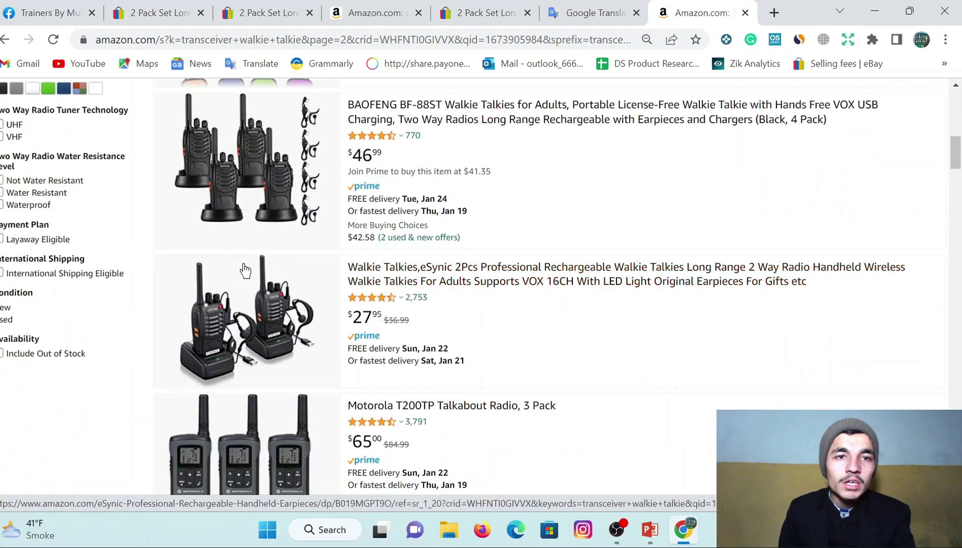
{"action": "scroll", "coordinate": [327, 233], "scroll_direction": "down", "scroll_amount": 4}
{"action": "scroll", "coordinate": [327, 234], "scroll_direction": "up", "scroll_amount": 3}
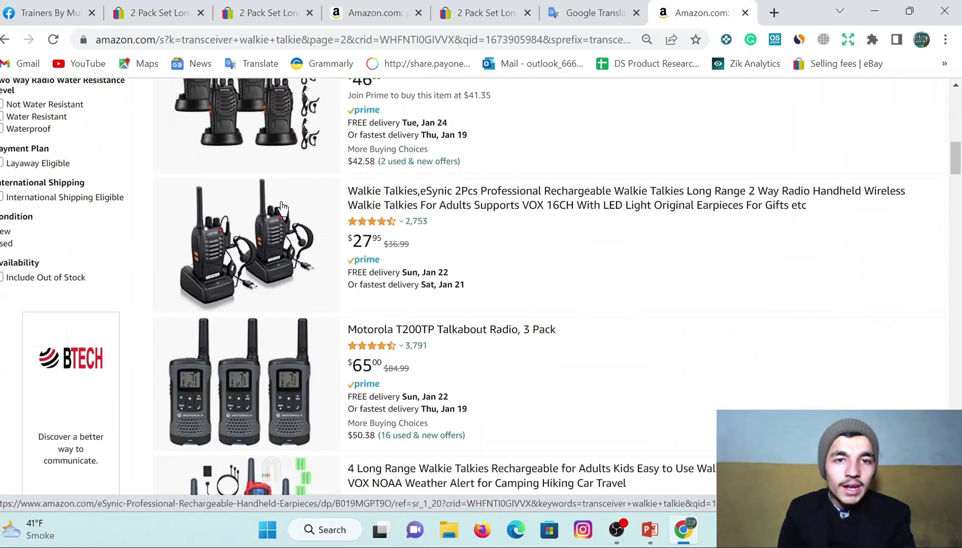
{"action": "scroll", "coordinate": [287, 270], "scroll_direction": "down", "scroll_amount": 7}
{"action": "scroll", "coordinate": [287, 270], "scroll_direction": "down", "scroll_amount": 12}
{"action": "scroll", "coordinate": [304, 281], "scroll_direction": "up", "scroll_amount": 2}
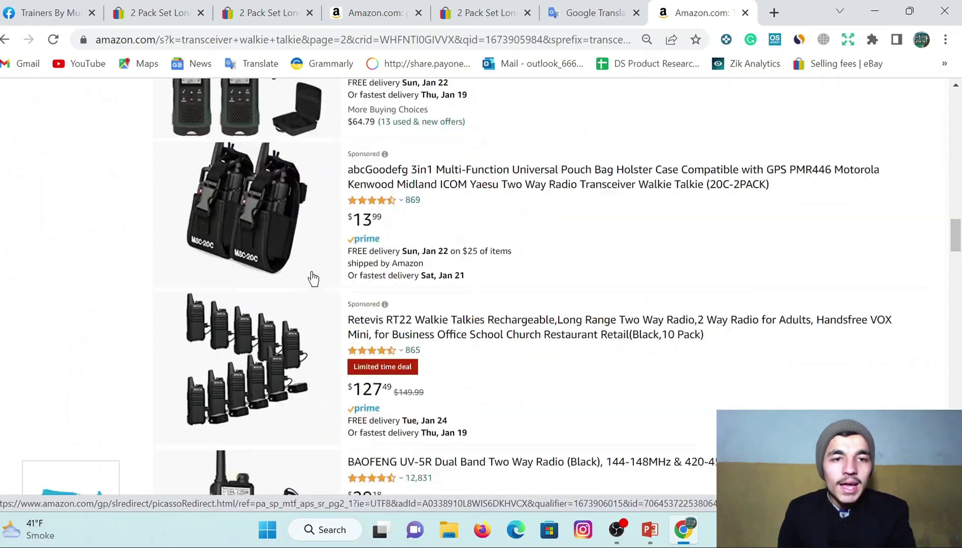
{"action": "scroll", "coordinate": [320, 269], "scroll_direction": "down", "scroll_amount": 4}
{"action": "scroll", "coordinate": [329, 264], "scroll_direction": "down", "scroll_amount": 15}
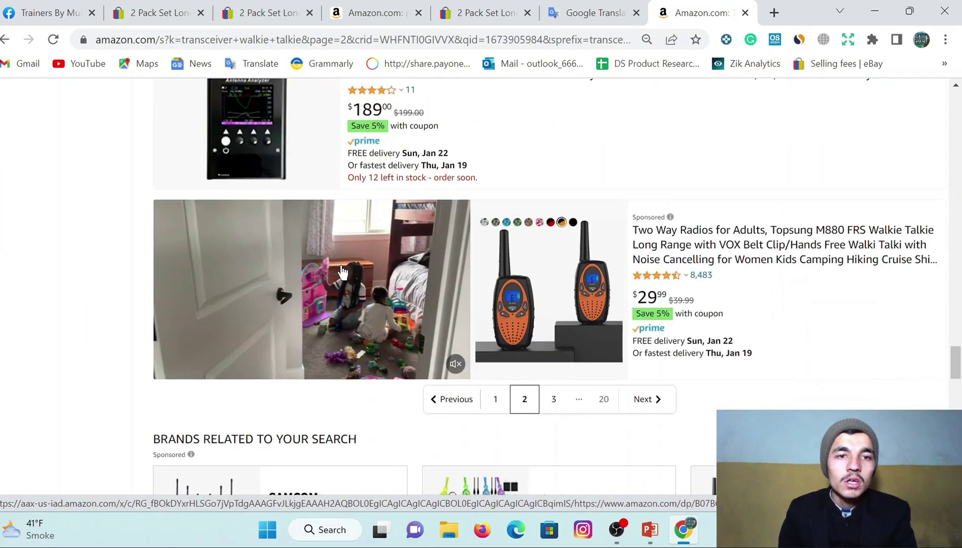
{"action": "scroll", "coordinate": [477, 286], "scroll_direction": "up", "scroll_amount": 15}
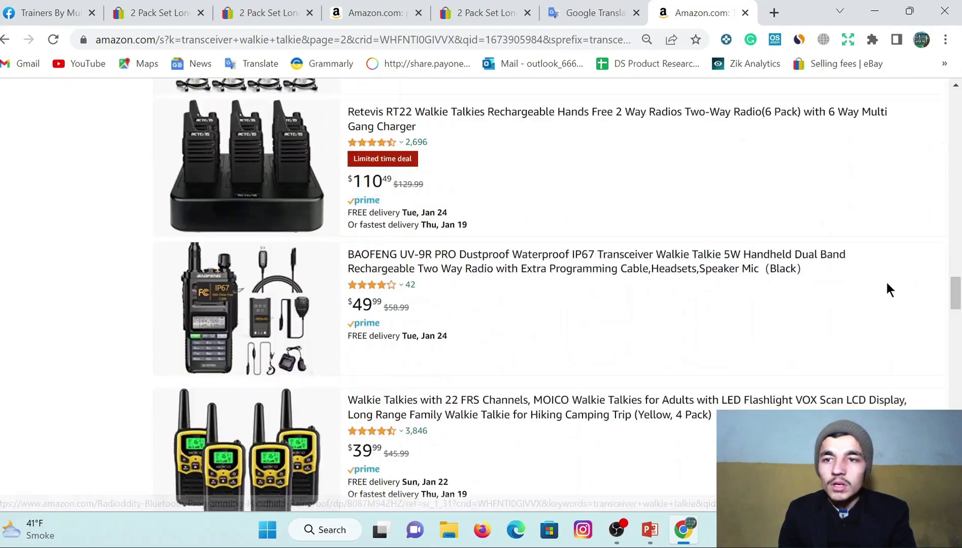
Step: Return to the top and switch back to the pxton walkie talkie listing at $28.99
{"action": "left_click_drag", "start_coordinate": [956, 272], "coordinate": [956, 94]}
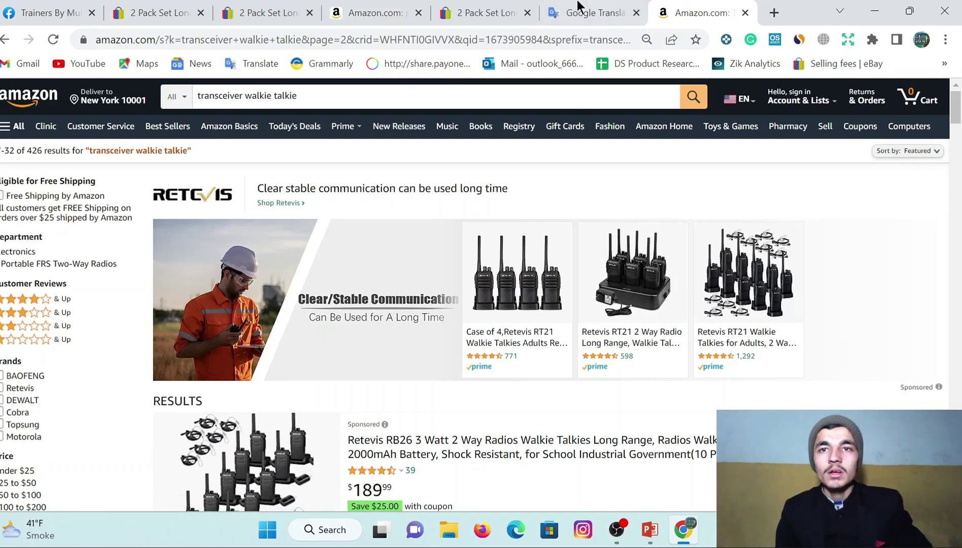
{"action": "left_click", "coordinate": [309, 92]}
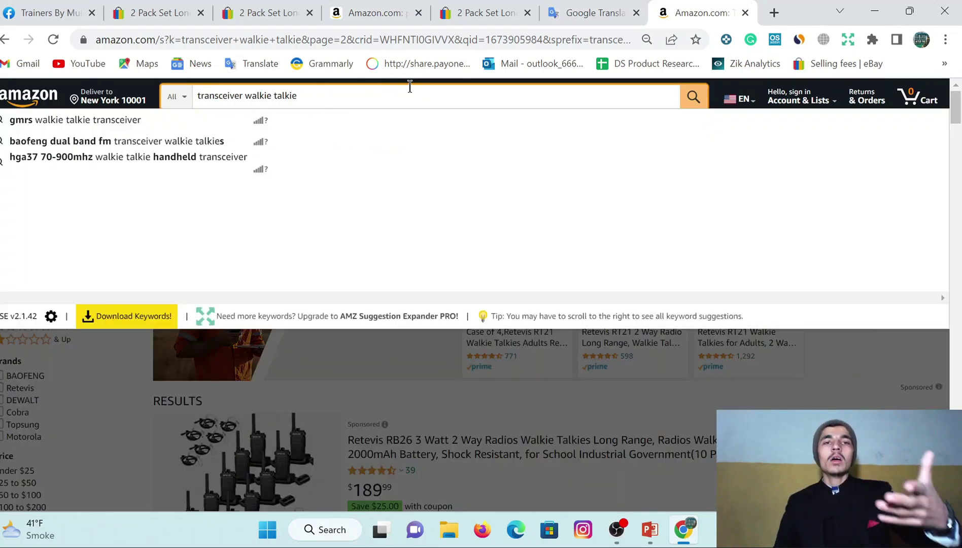
{"action": "left_click", "coordinate": [386, 12]}
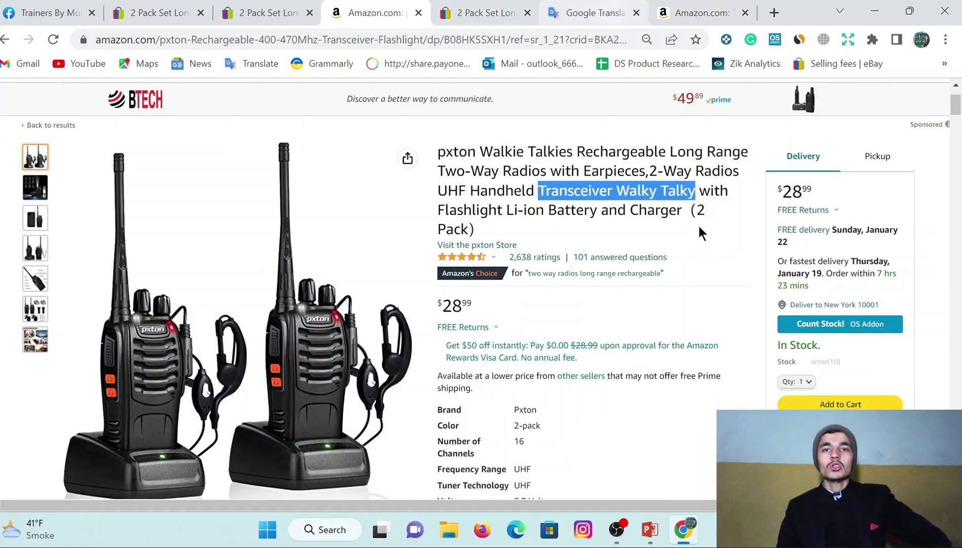
Step: Copy 'Transceiver Walky Talky' from the Amazon title and paste it over 'Waterproof new' in Translate
{"action": "left_click", "coordinate": [591, 12]}
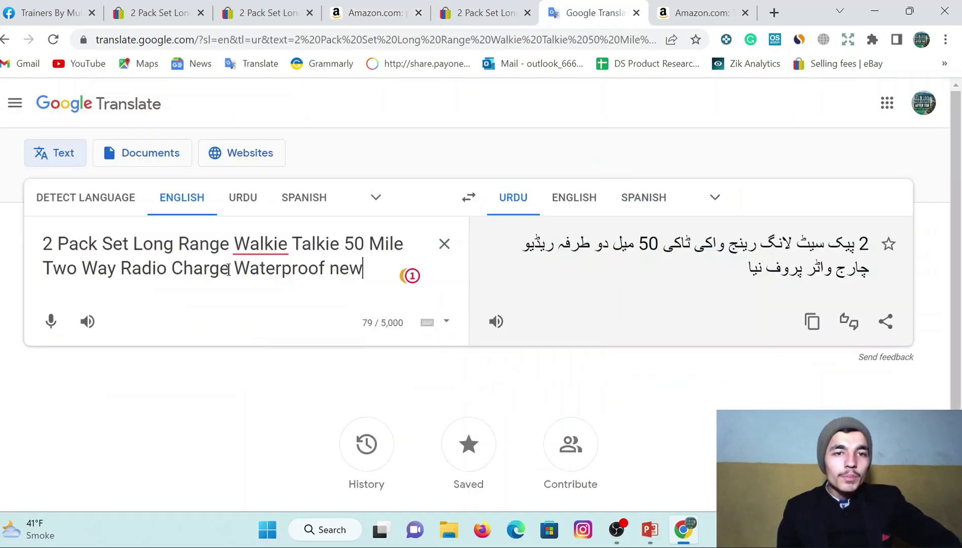
{"action": "left_click_drag", "start_coordinate": [234, 267], "coordinate": [395, 267]}
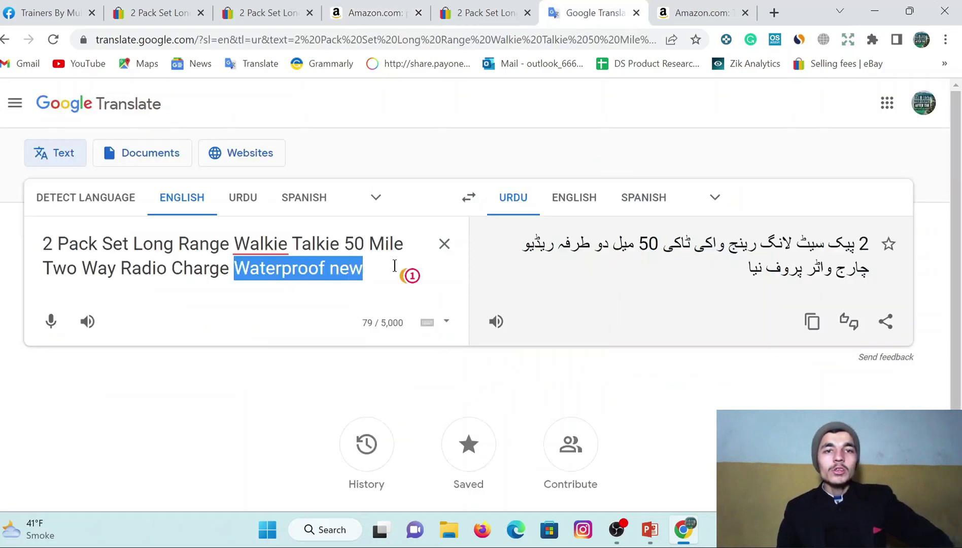
{"action": "left_click", "coordinate": [380, 6]}
{"action": "right_click", "coordinate": [620, 196]}
{"action": "left_click", "coordinate": [660, 212]}
{"action": "left_click", "coordinate": [702, 11]}
{"action": "left_click", "coordinate": [598, 9]}
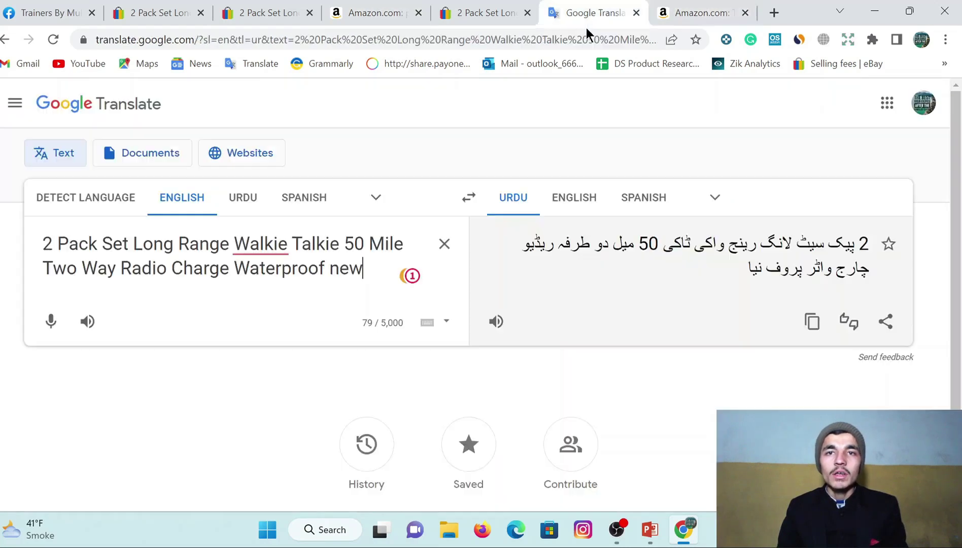
{"action": "left_click_drag", "start_coordinate": [364, 268], "coordinate": [240, 270]}
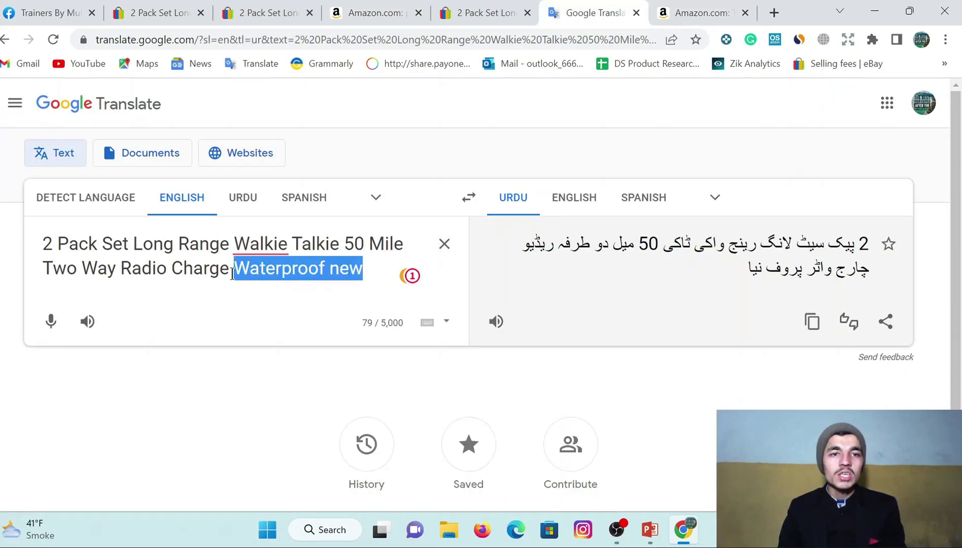
{"action": "key", "text": "ctrl+v"}
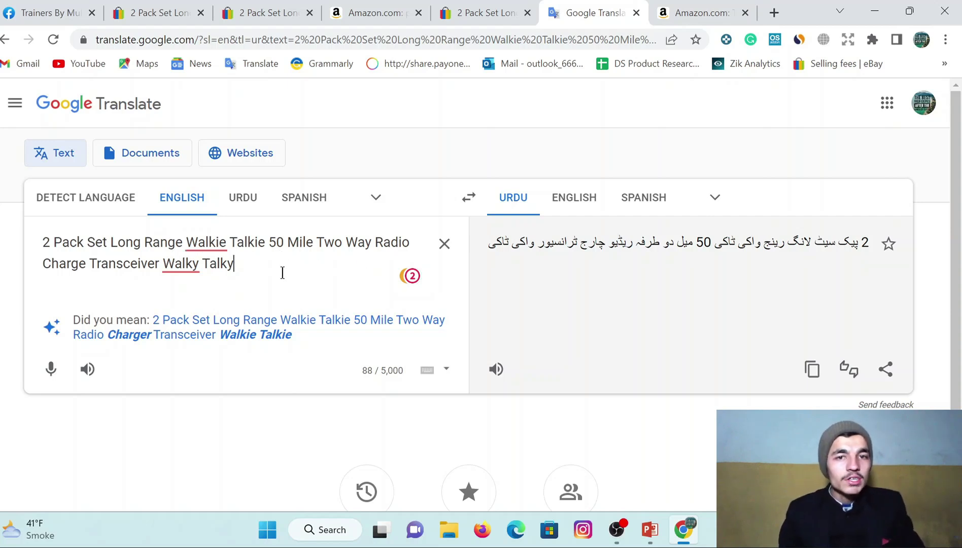
Step: Review the 88-character title, highlighting Transceiver Walky Talky, the opening words, 50 Mile and Two Way Radio
{"action": "left_click_drag", "start_coordinate": [323, 242], "coordinate": [322, 264]}
{"action": "left_click", "coordinate": [347, 262]}
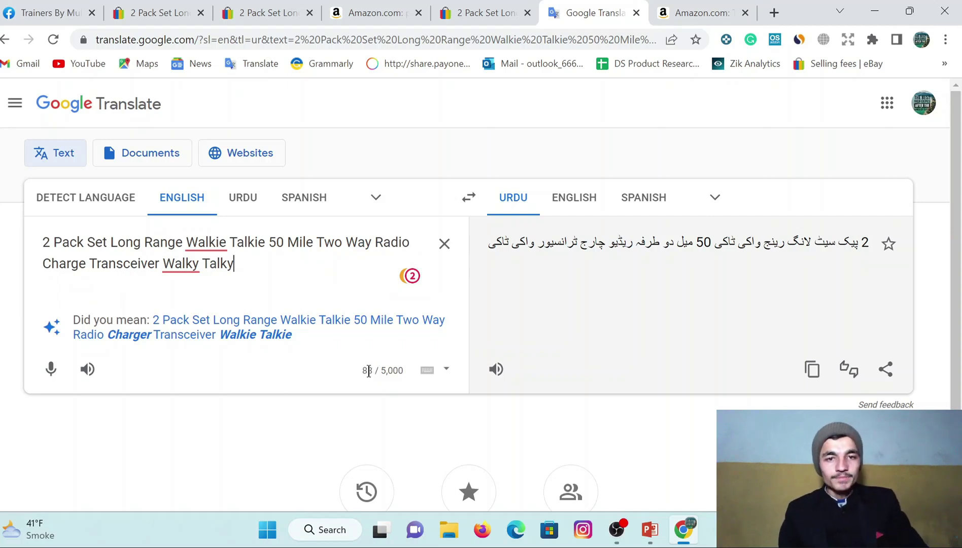
{"action": "left_click_drag", "start_coordinate": [90, 265], "coordinate": [242, 281]}
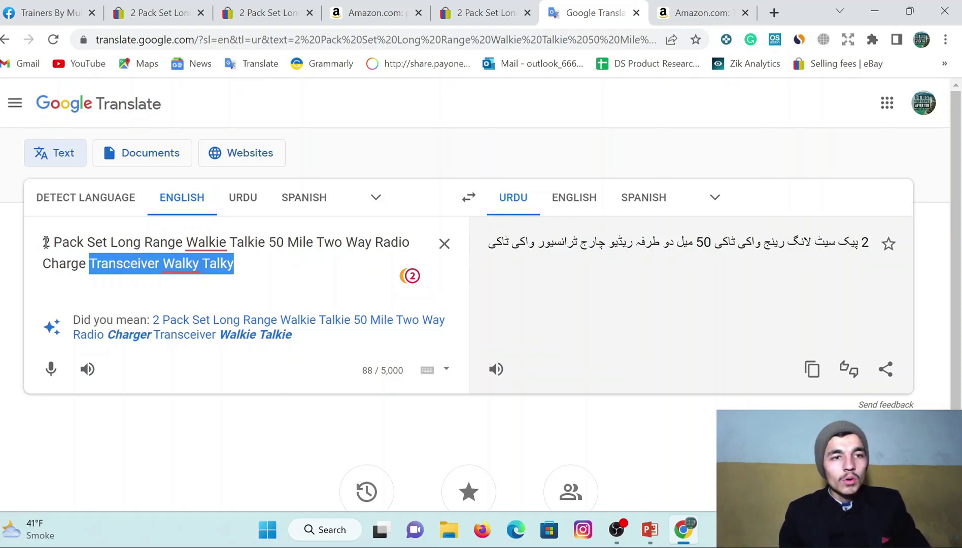
{"action": "left_click_drag", "start_coordinate": [44, 242], "coordinate": [260, 251]}
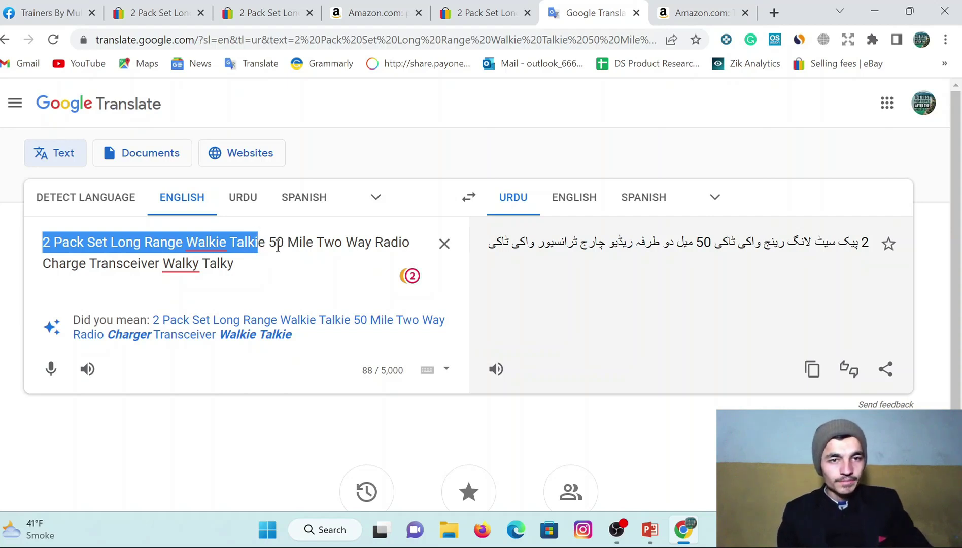
{"action": "left_click_drag", "start_coordinate": [270, 240], "coordinate": [323, 260]}
{"action": "left_click", "coordinate": [308, 270]}
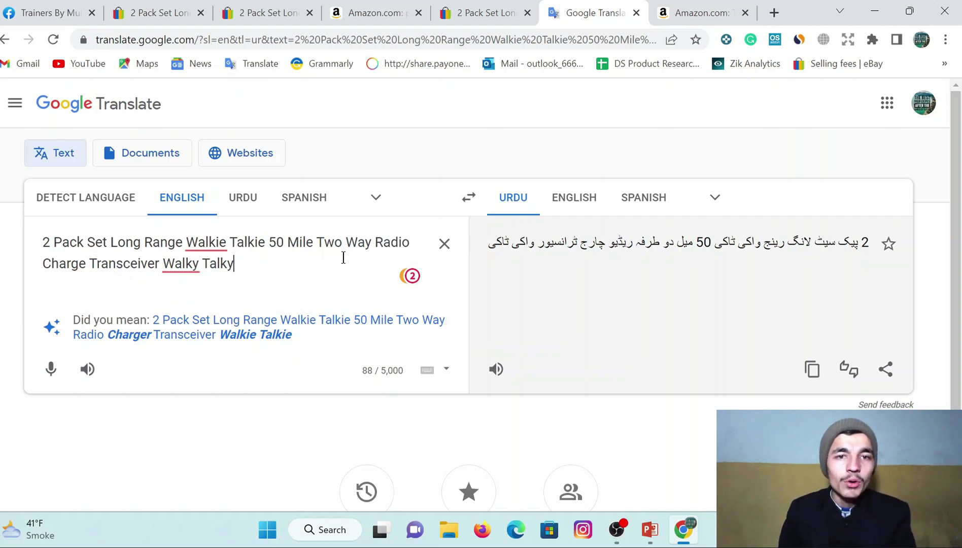
{"action": "left_click", "coordinate": [317, 242]}
{"action": "left_click_drag", "start_coordinate": [318, 242], "coordinate": [409, 240]}
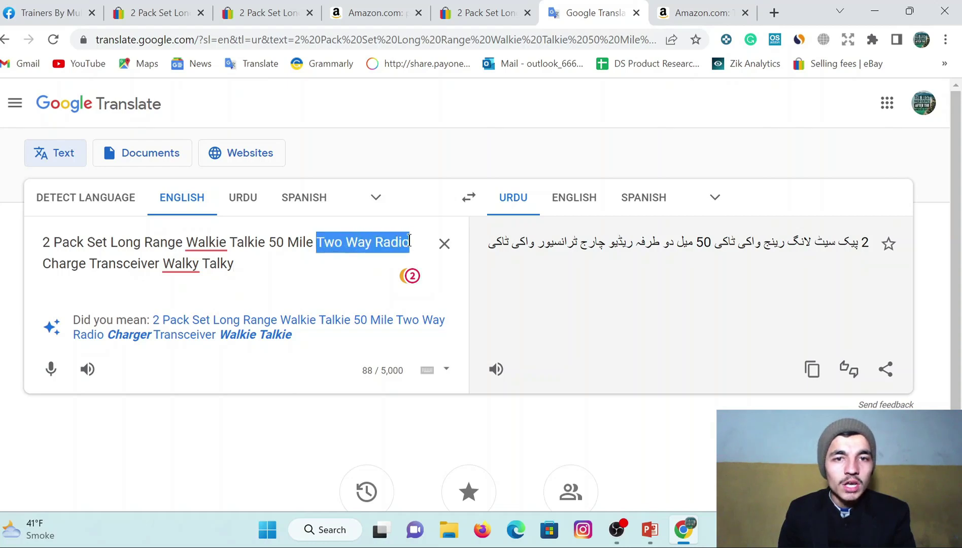
{"action": "double_click", "coordinate": [272, 245]}
{"action": "left_click", "coordinate": [373, 13]}
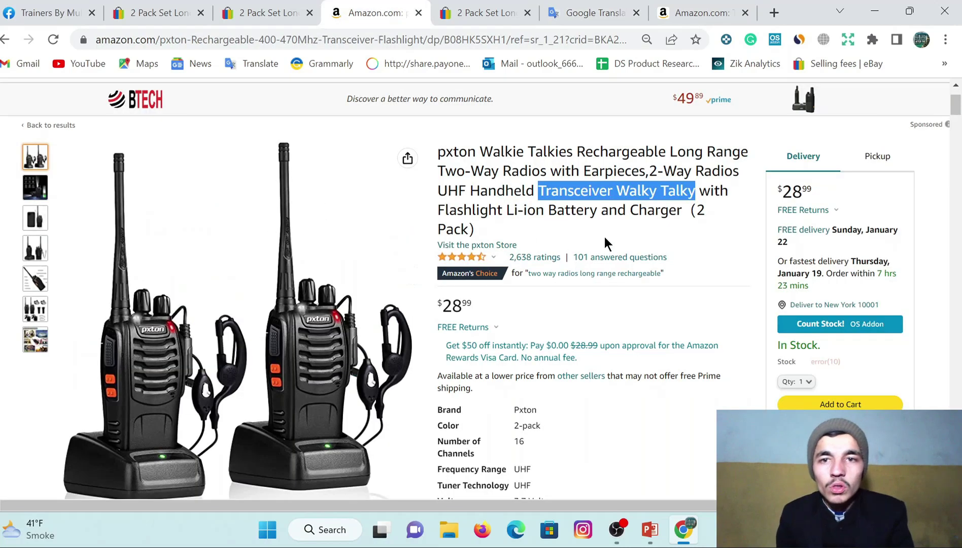
Step: Expand the pxton listing's full specification list and look it over
{"action": "scroll", "coordinate": [629, 293], "scroll_direction": "down", "scroll_amount": 4}
{"action": "scroll", "coordinate": [629, 295], "scroll_direction": "up", "scroll_amount": 5}
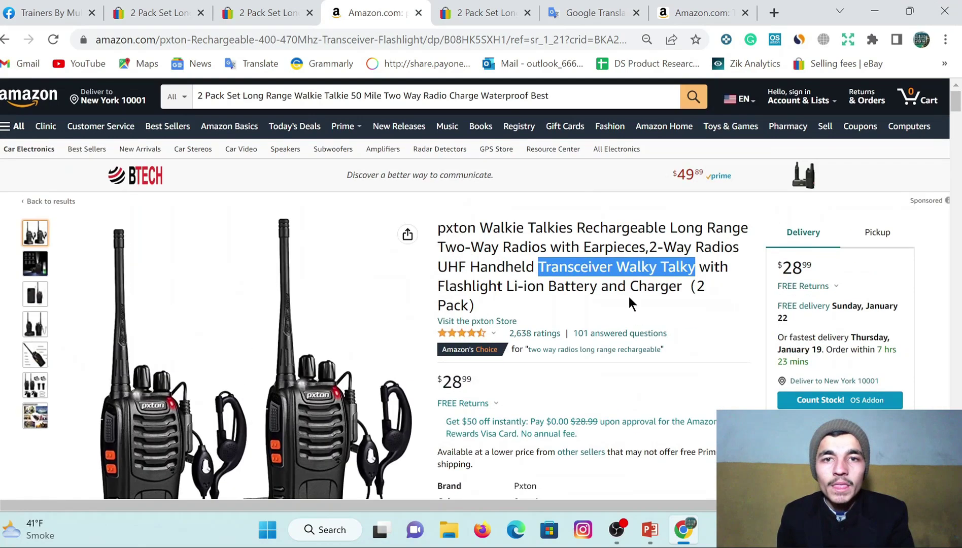
{"action": "scroll", "coordinate": [612, 315], "scroll_direction": "down", "scroll_amount": 3}
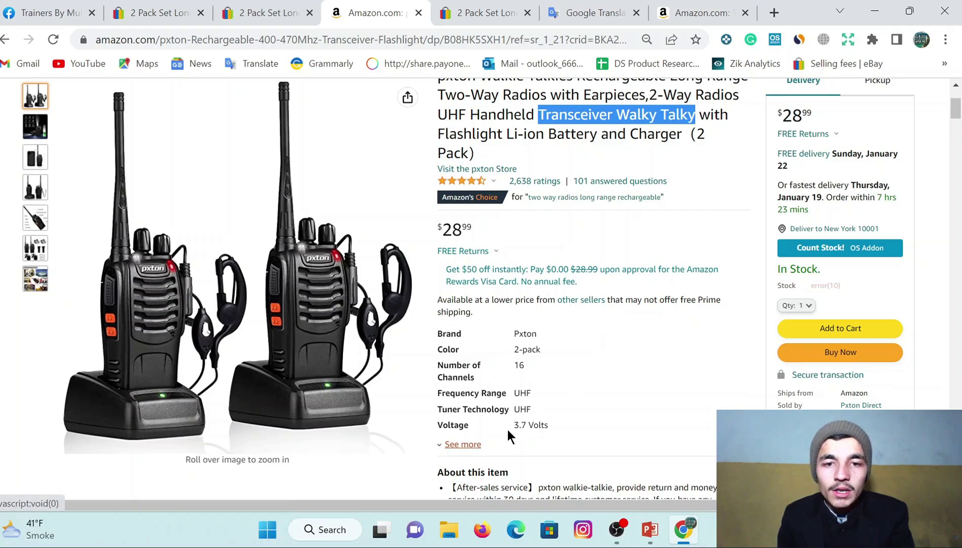
{"action": "left_click", "coordinate": [475, 443]}
{"action": "scroll", "coordinate": [602, 368], "scroll_direction": "down", "scroll_amount": 3}
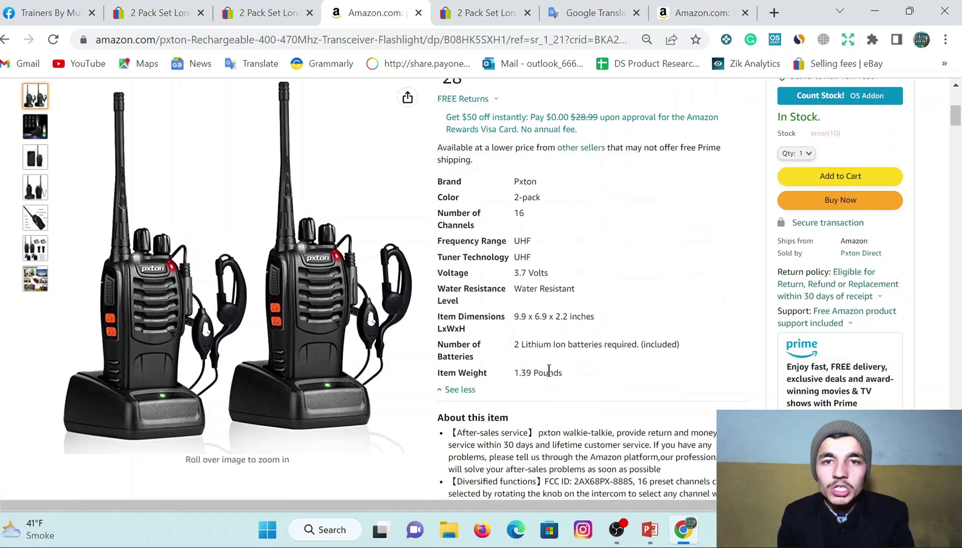
{"action": "scroll", "coordinate": [550, 369], "scroll_direction": "up", "scroll_amount": 5}
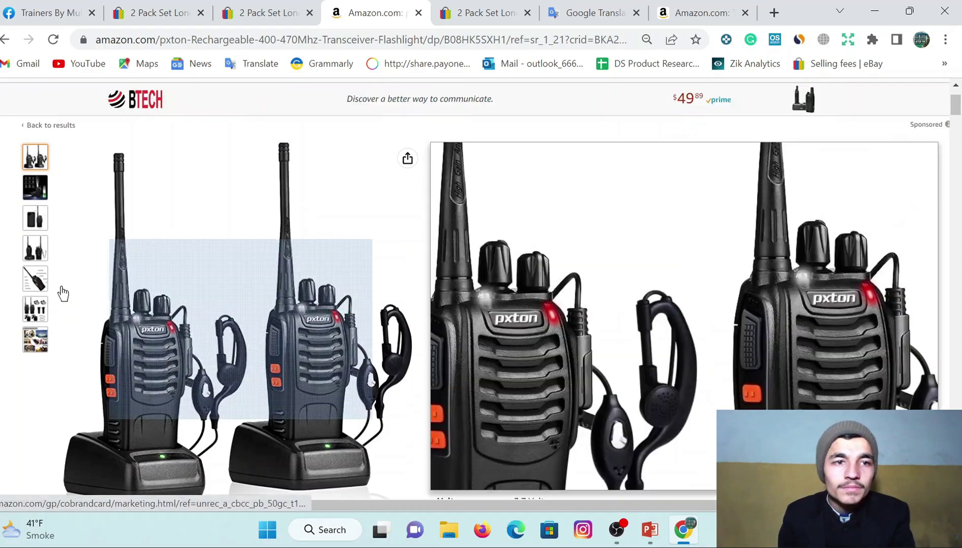
{"action": "mouse_move", "coordinate": [31, 220]}
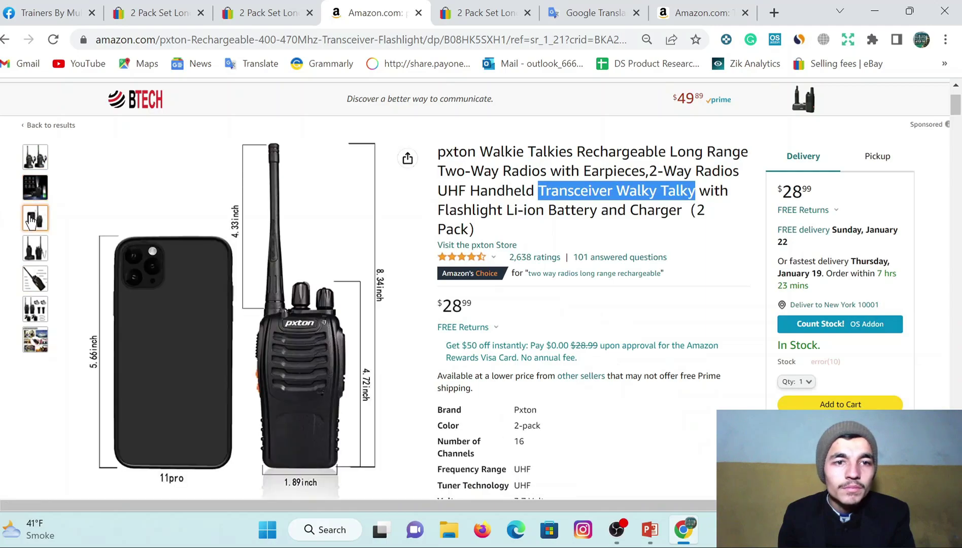
{"action": "mouse_move", "coordinate": [43, 282]}
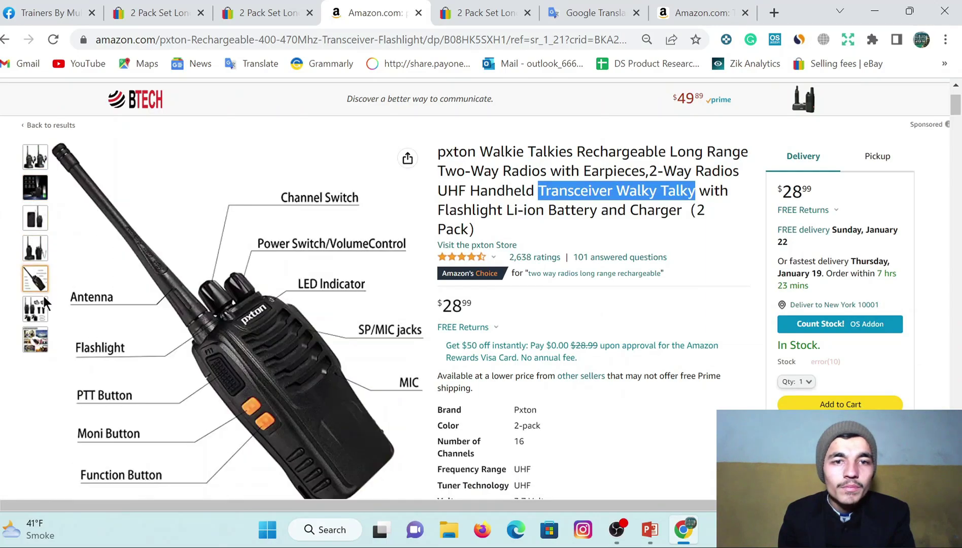
{"action": "mouse_move", "coordinate": [40, 307]}
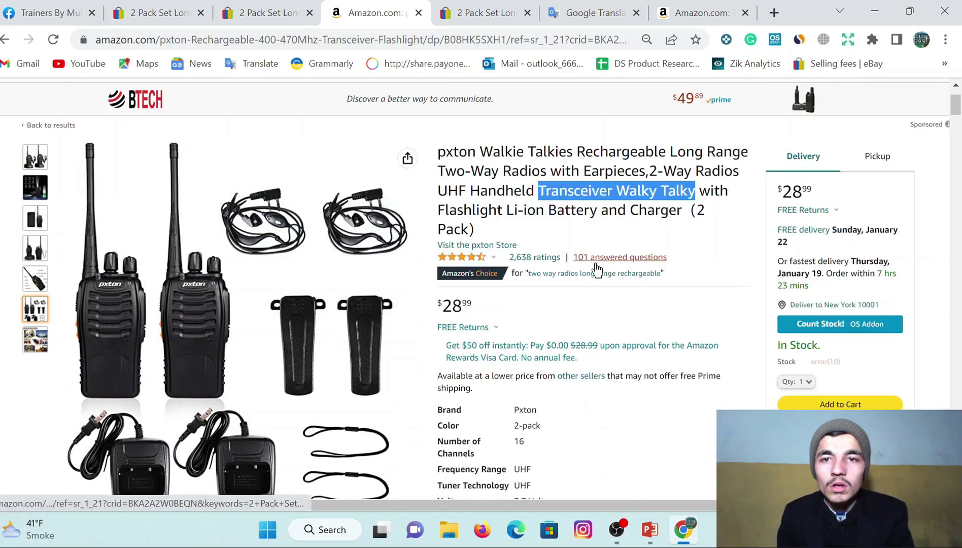
Step: Scroll further through the product details, then go back to the title in Google Translate
{"action": "scroll", "coordinate": [545, 279], "scroll_direction": "down", "scroll_amount": 8}
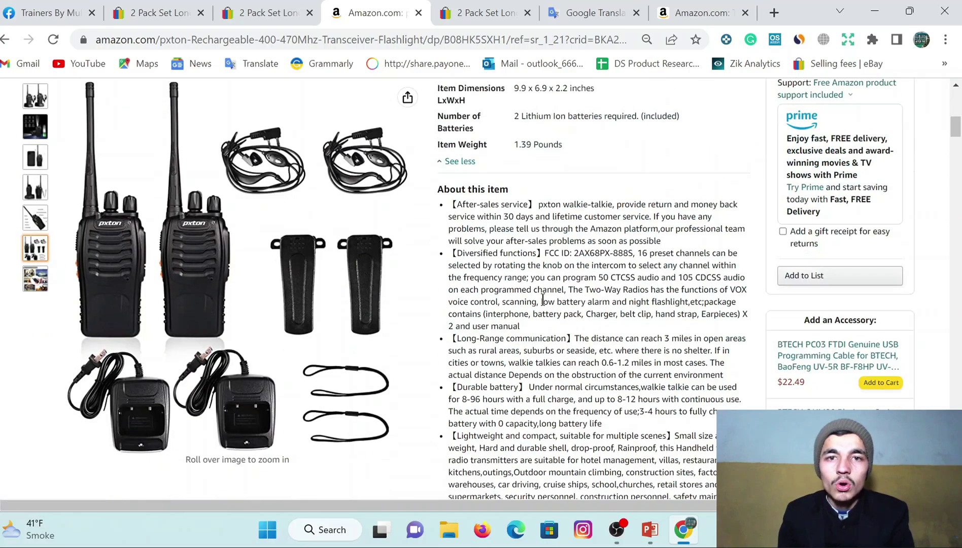
{"action": "scroll", "coordinate": [479, 317], "scroll_direction": "down", "scroll_amount": 10}
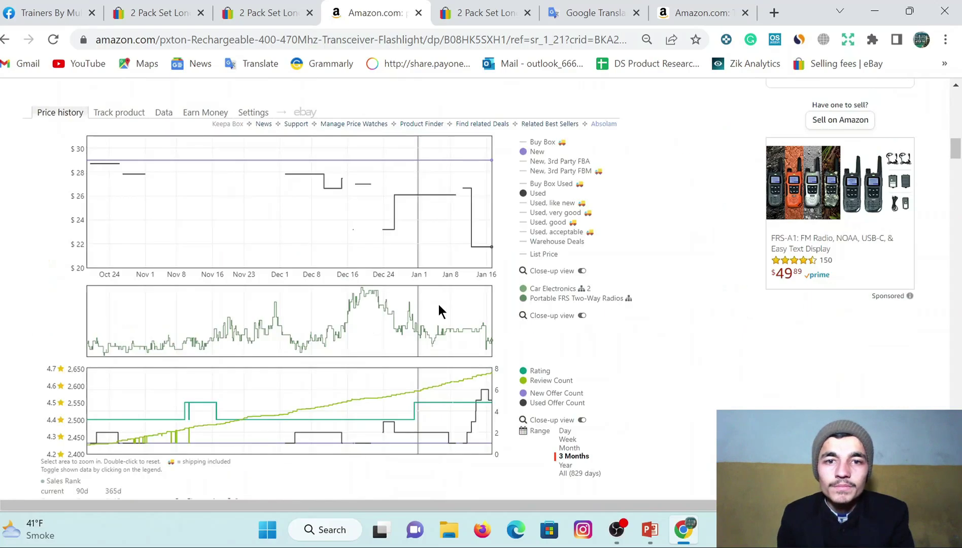
{"action": "scroll", "coordinate": [321, 293], "scroll_direction": "down", "scroll_amount": 15}
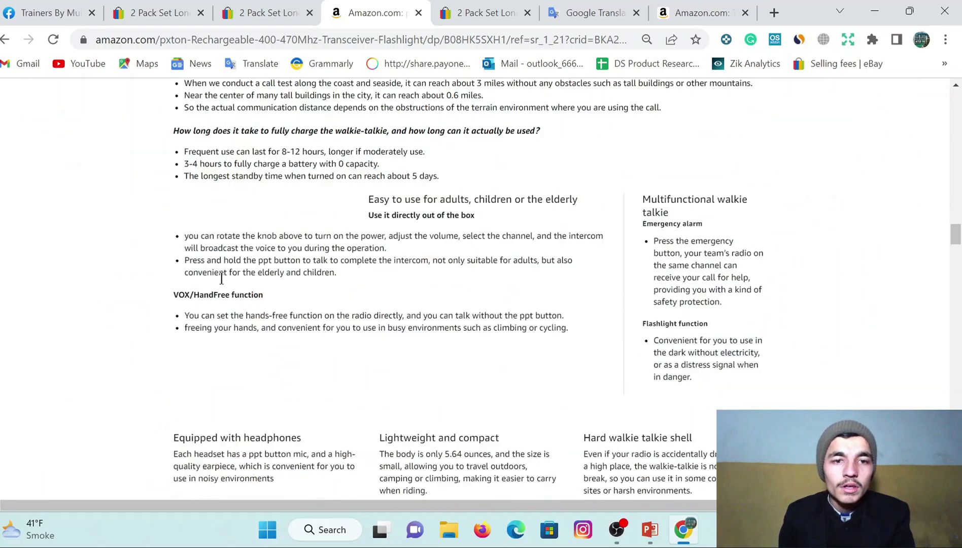
{"action": "scroll", "coordinate": [240, 272], "scroll_direction": "down", "scroll_amount": 10}
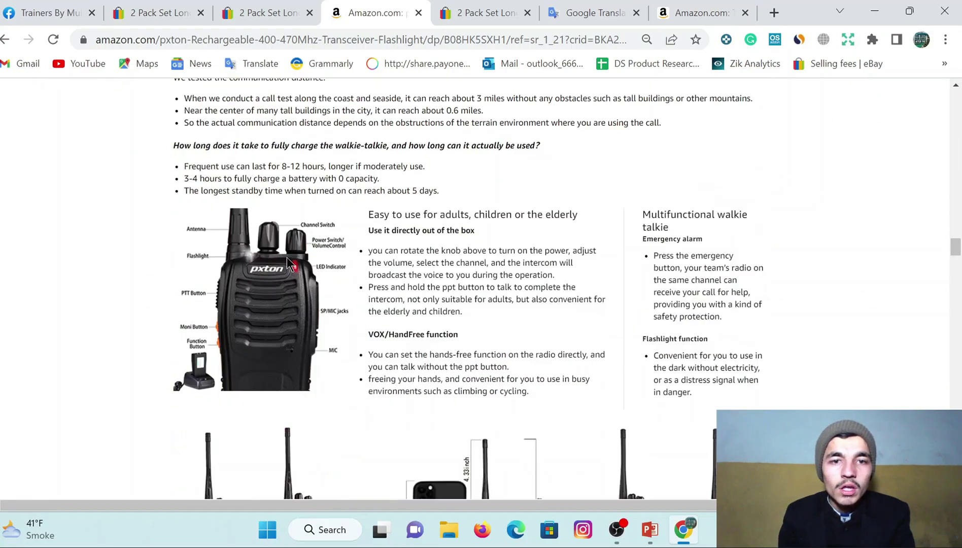
{"action": "scroll", "coordinate": [260, 226], "scroll_direction": "down", "scroll_amount": 15}
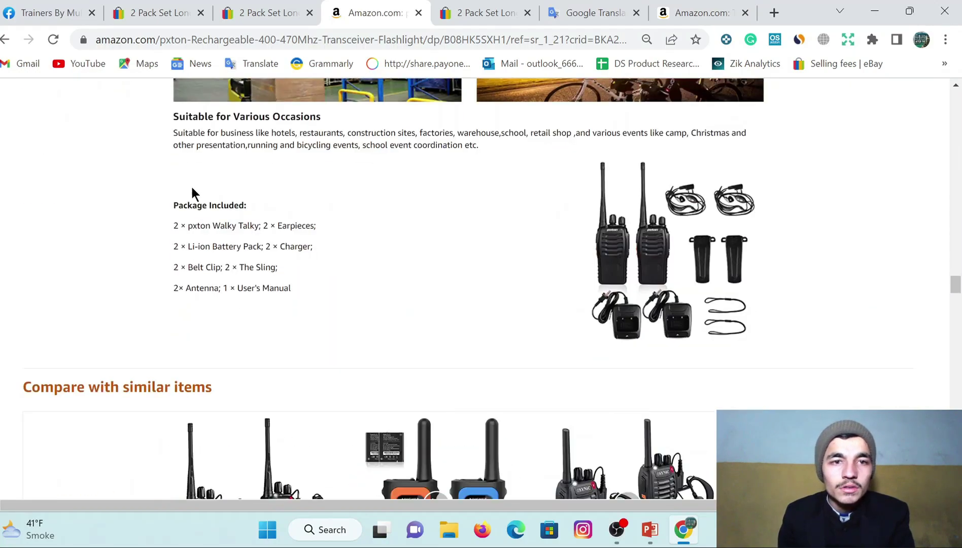
{"action": "scroll", "coordinate": [221, 241], "scroll_direction": "down", "scroll_amount": 15}
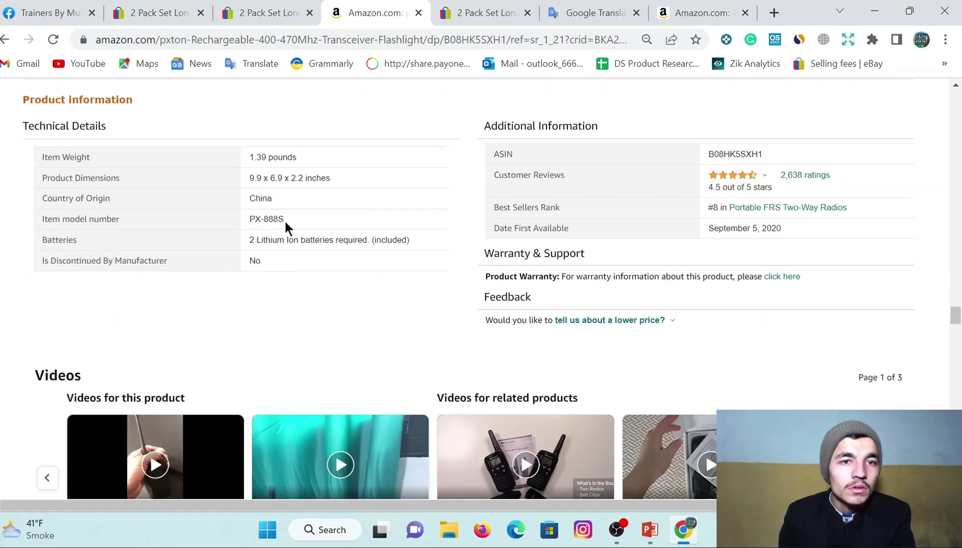
{"action": "scroll", "coordinate": [481, 312], "scroll_direction": "up", "scroll_amount": 20}
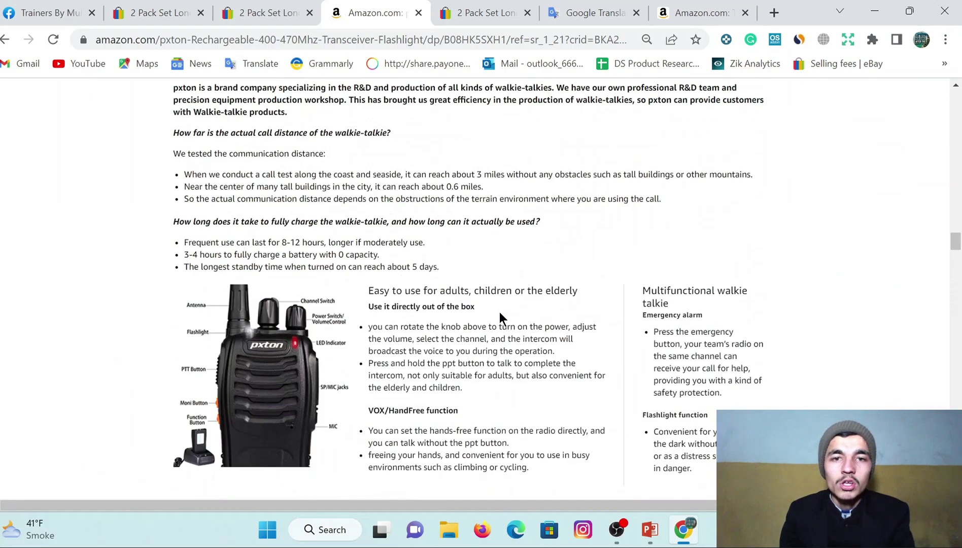
{"action": "scroll", "coordinate": [476, 312], "scroll_direction": "up", "scroll_amount": 20}
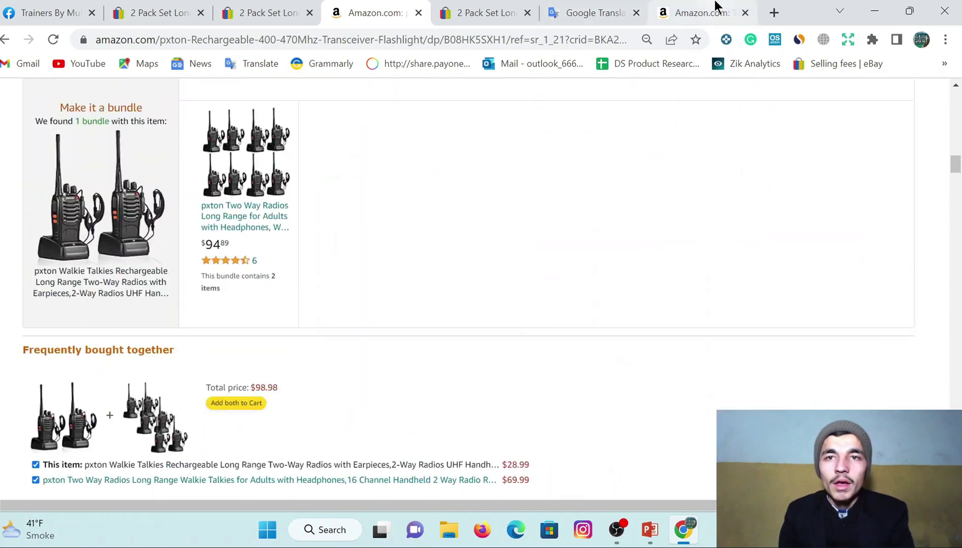
{"action": "left_click", "coordinate": [708, 12]}
{"action": "left_click", "coordinate": [558, 12]}
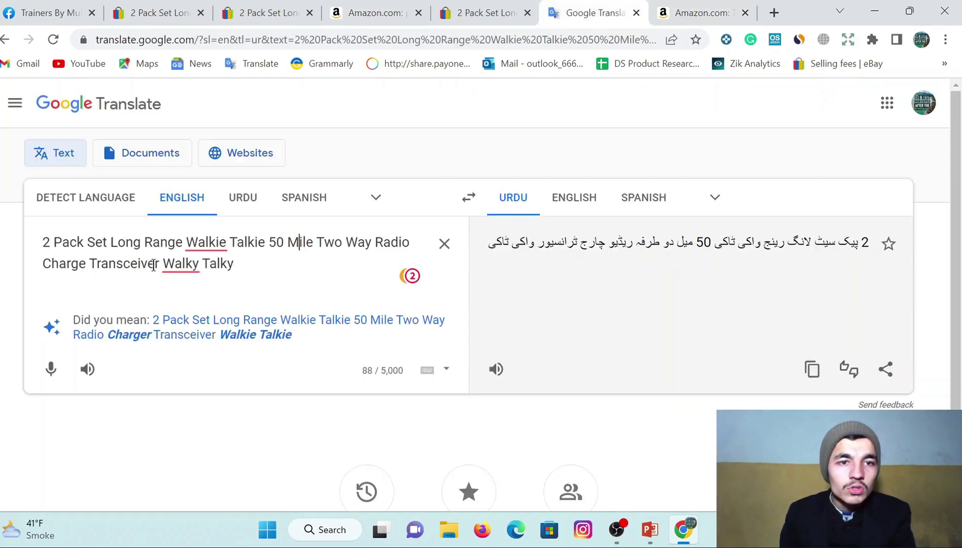
Step: Delete 'Charge' and the leftover space so the title ends '…Two Way Radio Transceiver Walky Talky' (81 characters)
{"action": "left_click_drag", "start_coordinate": [42, 269], "coordinate": [86, 266]}
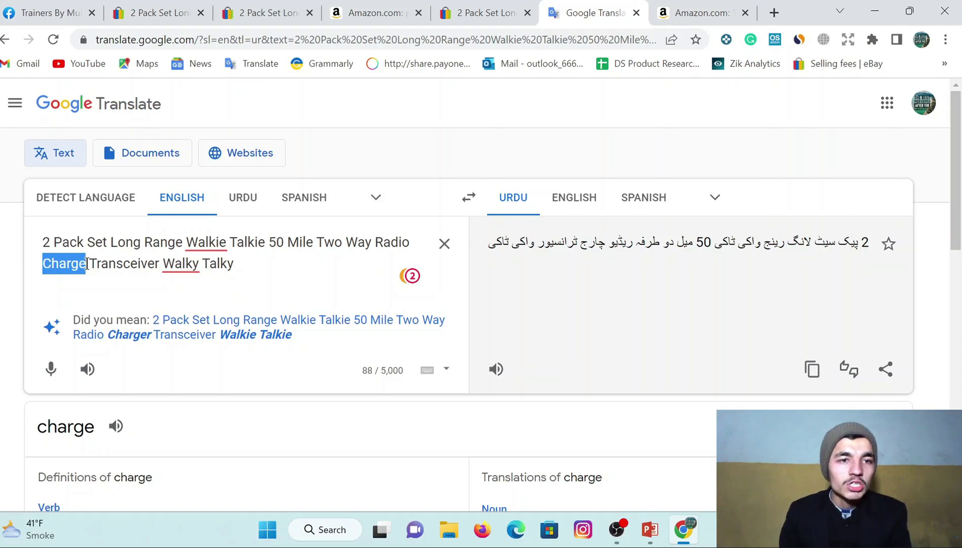
{"action": "key", "text": "BackSpace"}
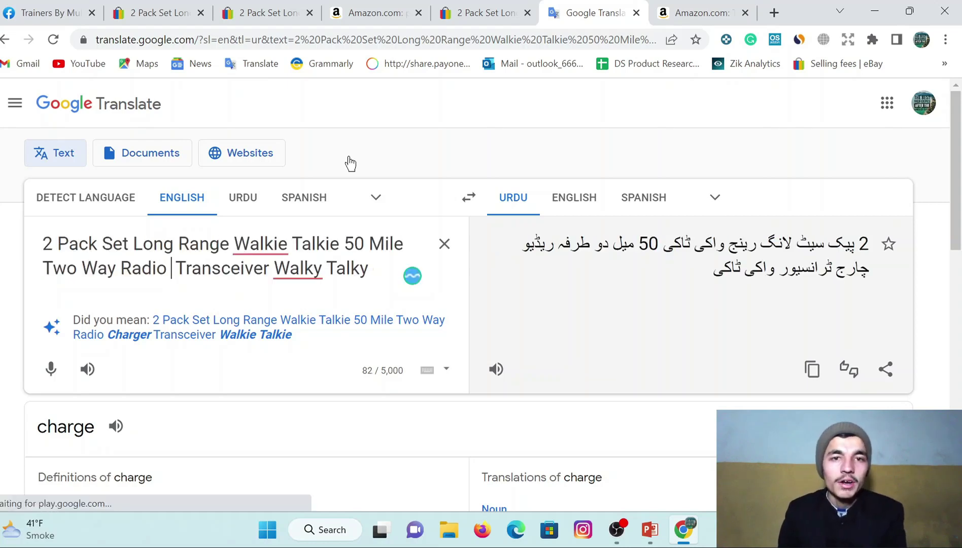
{"action": "left_click", "coordinate": [375, 13]}
{"action": "scroll", "coordinate": [577, 272], "scroll_direction": "up", "scroll_amount": 5}
{"action": "scroll", "coordinate": [576, 270], "scroll_direction": "up", "scroll_amount": 10}
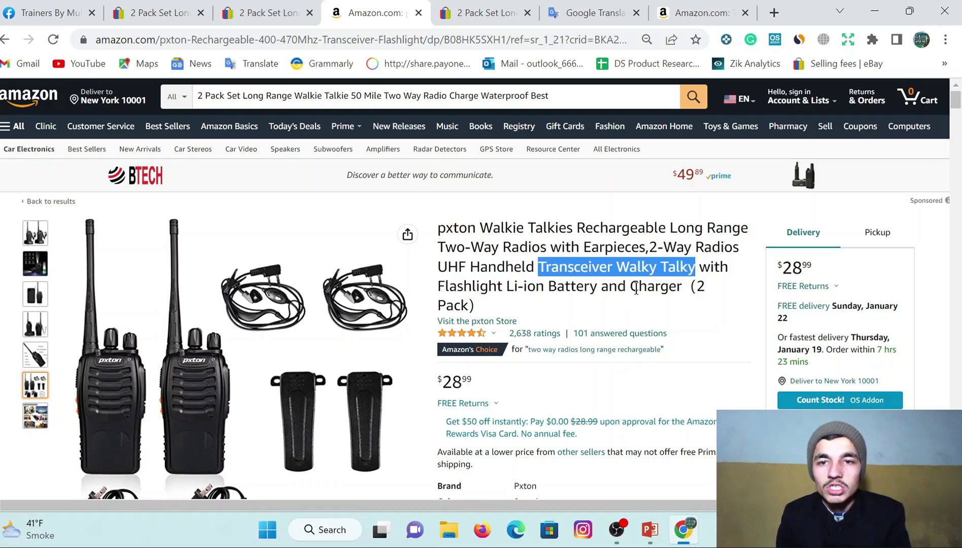
{"action": "left_click_drag", "start_coordinate": [634, 288], "coordinate": [688, 288]}
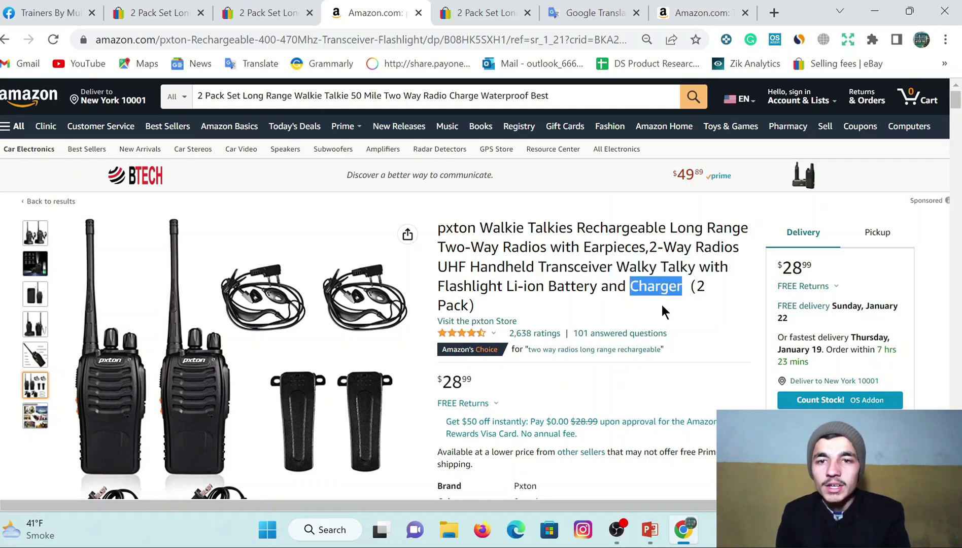
{"action": "left_click", "coordinate": [614, 6]}
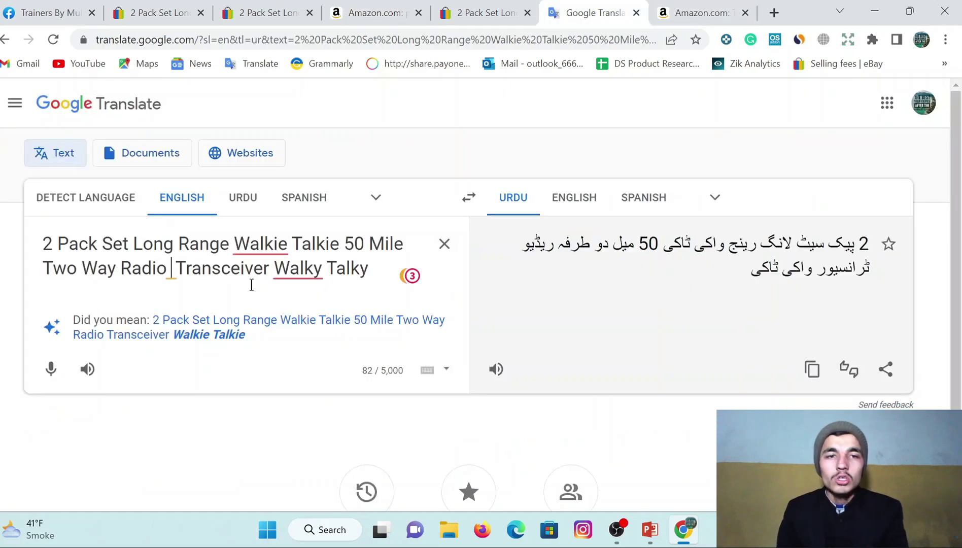
{"action": "key", "text": "BackSpace"}
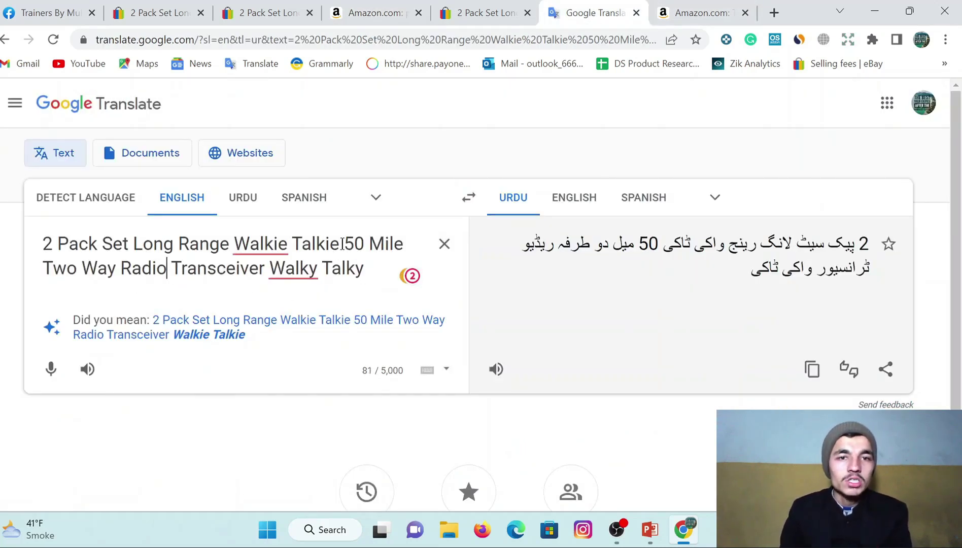
Step: Remove the space between '2' and 'Pack' so the title starts with 2Pack at 80 characters
{"action": "left_click_drag", "start_coordinate": [342, 244], "coordinate": [408, 244]}
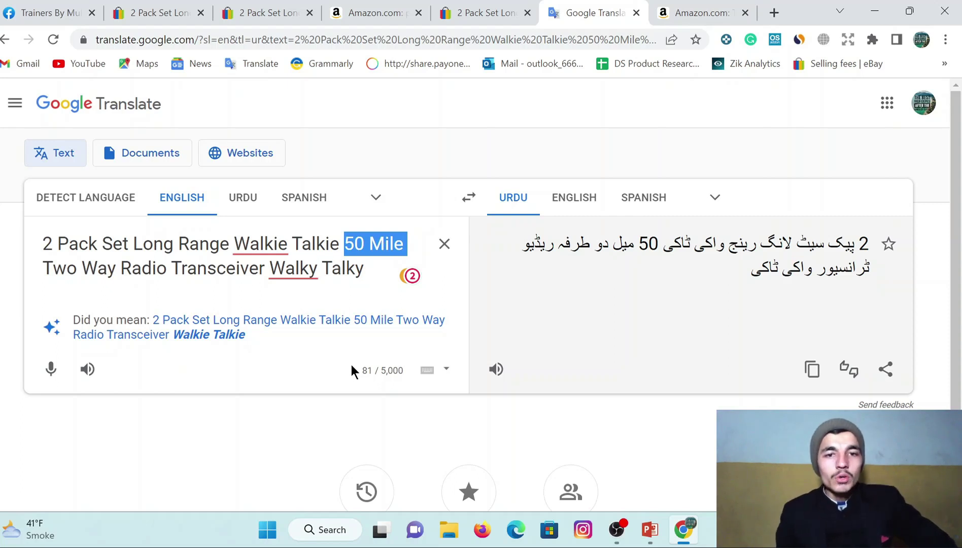
{"action": "key", "text": "Right"}
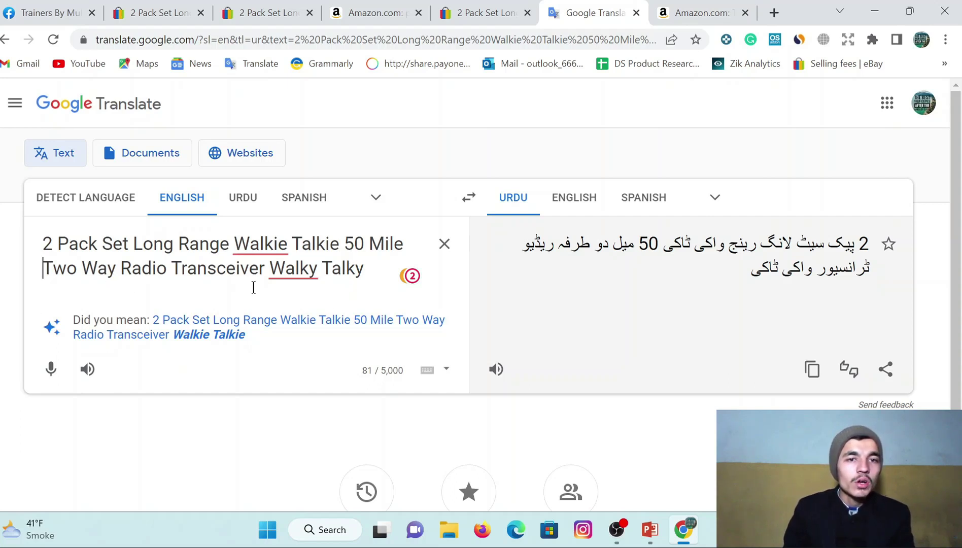
{"action": "left_click", "coordinate": [60, 245]}
{"action": "key", "text": "BackSpace"}
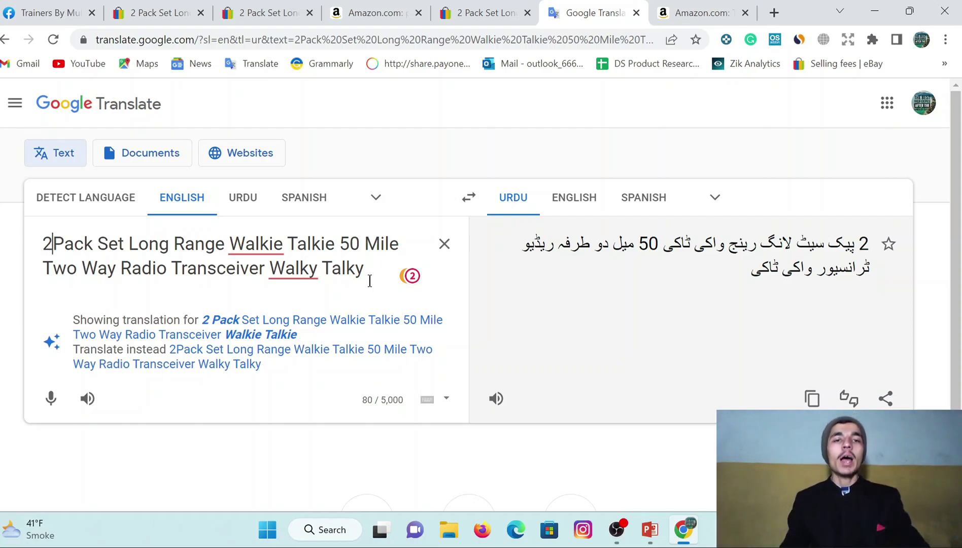
{"action": "left_click_drag", "start_coordinate": [44, 243], "coordinate": [168, 269]}
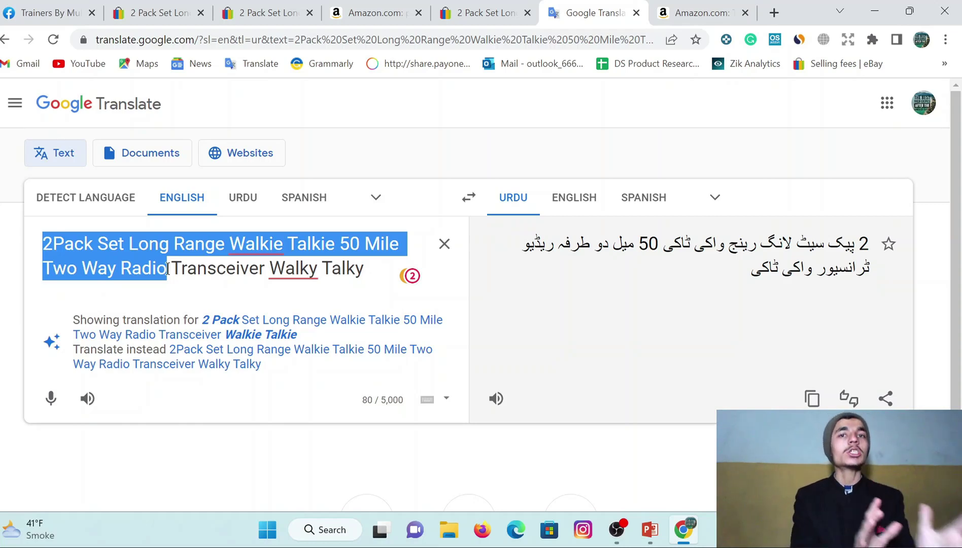
{"action": "left_click", "coordinate": [234, 11]}
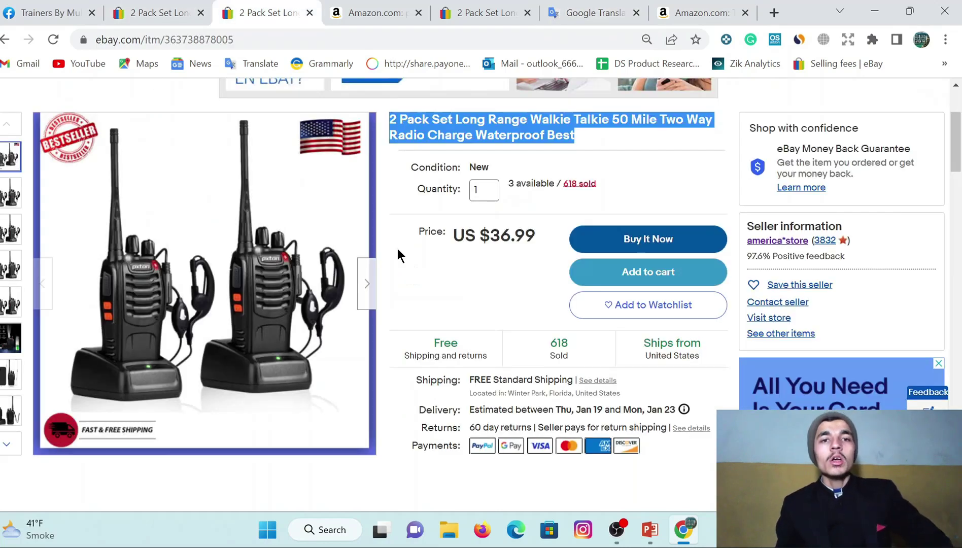
{"action": "left_click", "coordinate": [168, 12]}
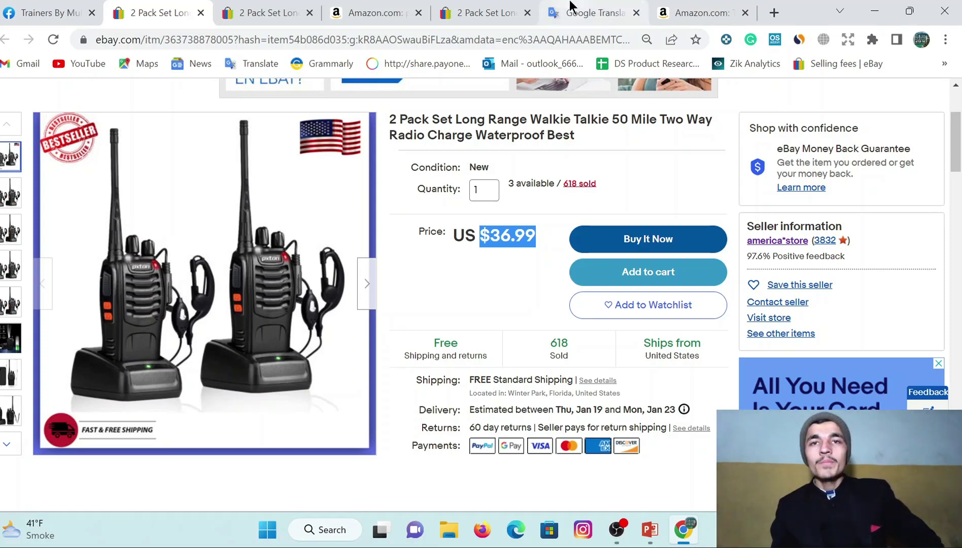
{"action": "left_click", "coordinate": [593, 12]}
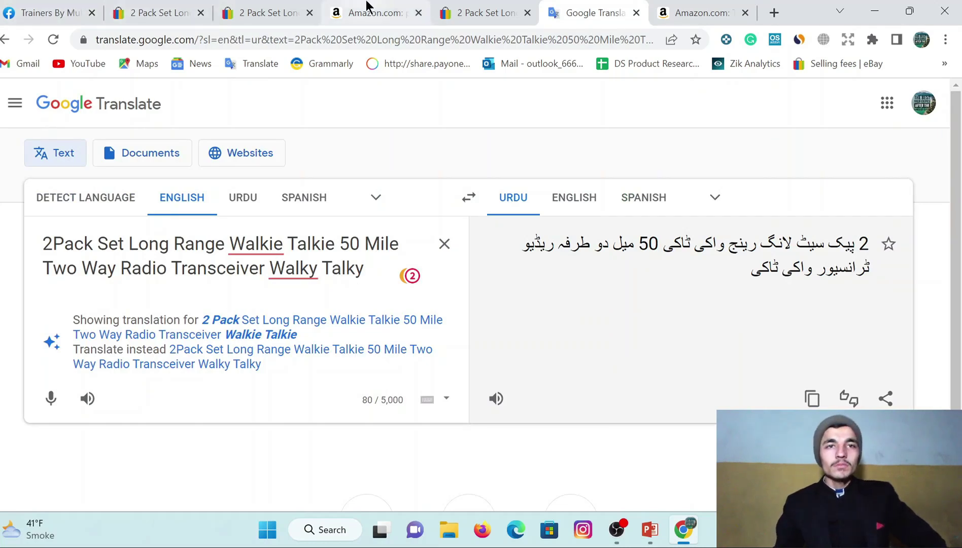
{"action": "left_click", "coordinate": [650, 529]}
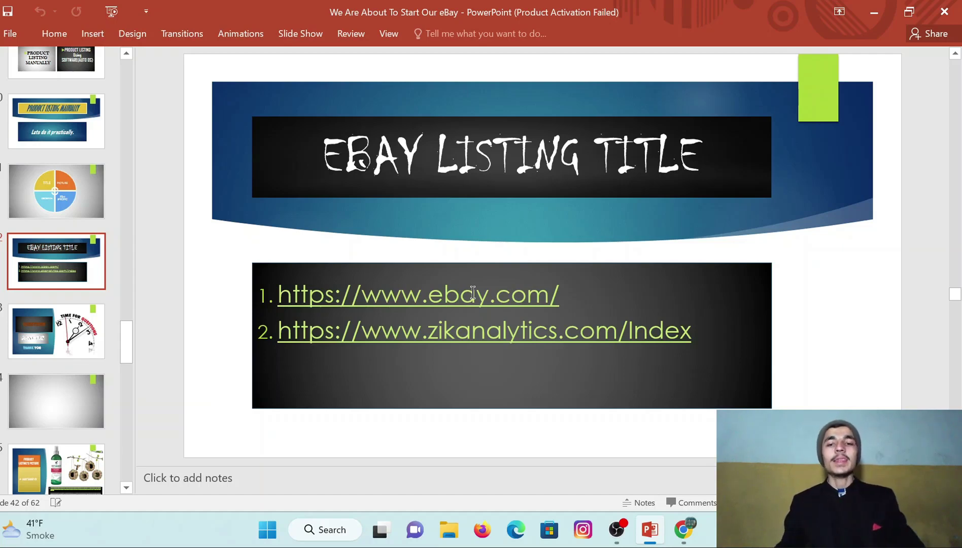
Step: Show slide 43, the Questions / Answers / Thank You slide, then return to Chrome
{"action": "left_click", "coordinate": [64, 339]}
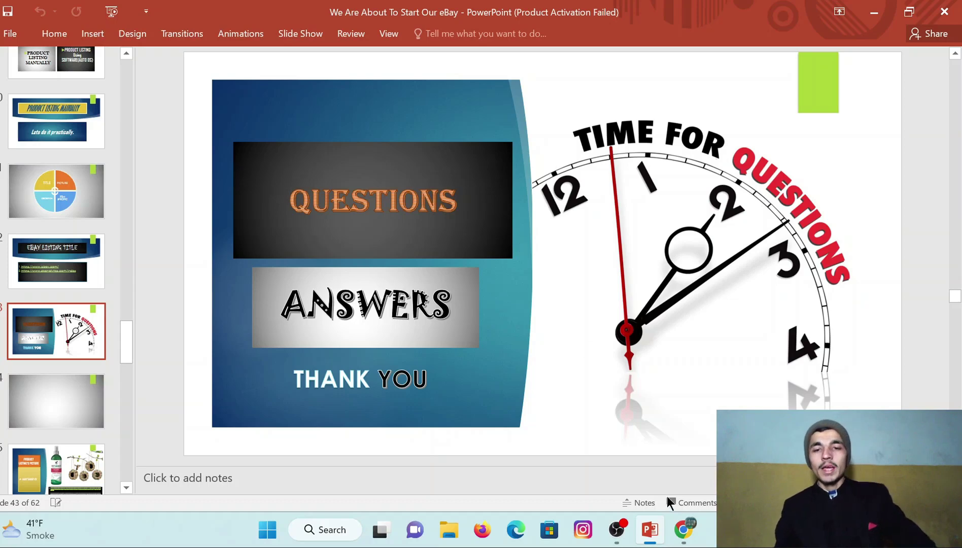
{"action": "left_click", "coordinate": [680, 532]}
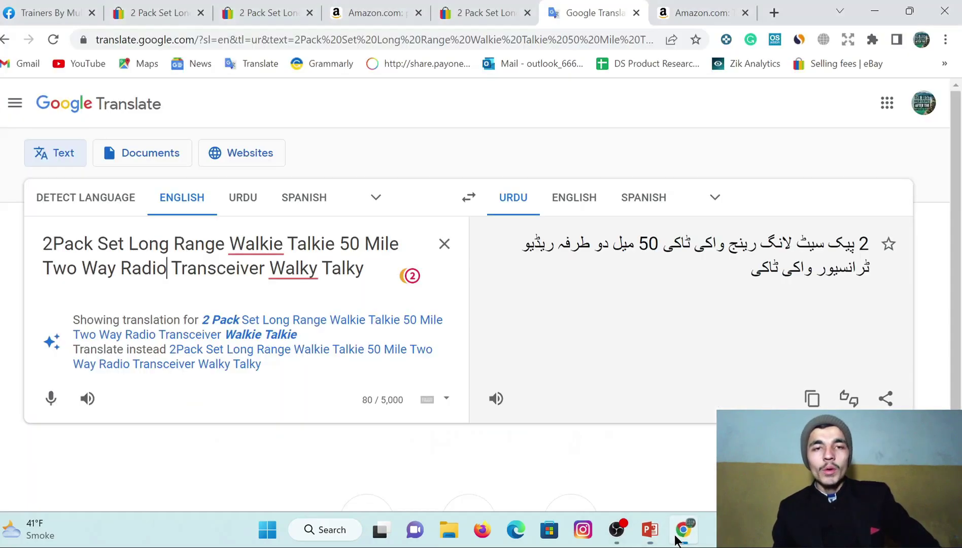
Step: Open the eBay-training Facebook group's Discussion tab and scroll through it
{"action": "left_click", "coordinate": [31, 12]}
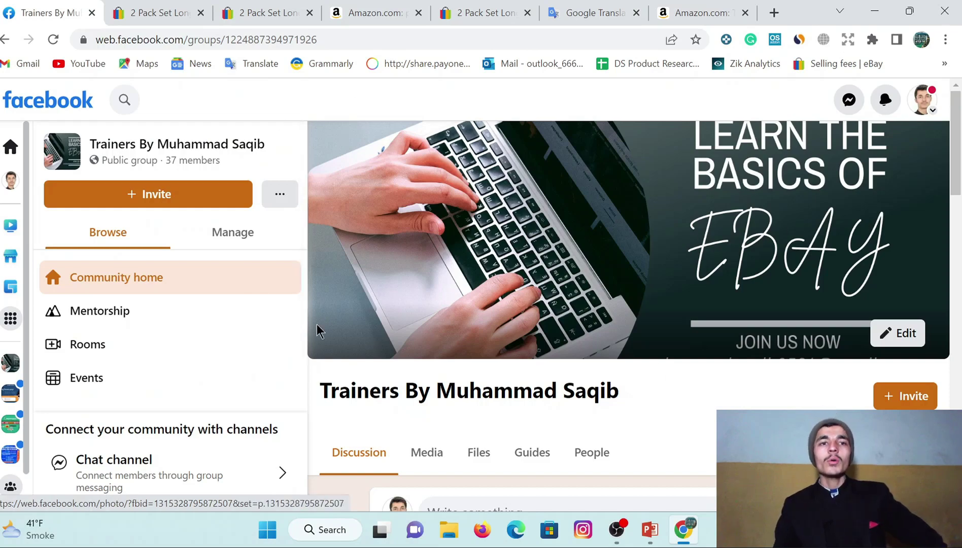
{"action": "scroll", "coordinate": [430, 303], "scroll_direction": "down", "scroll_amount": 5}
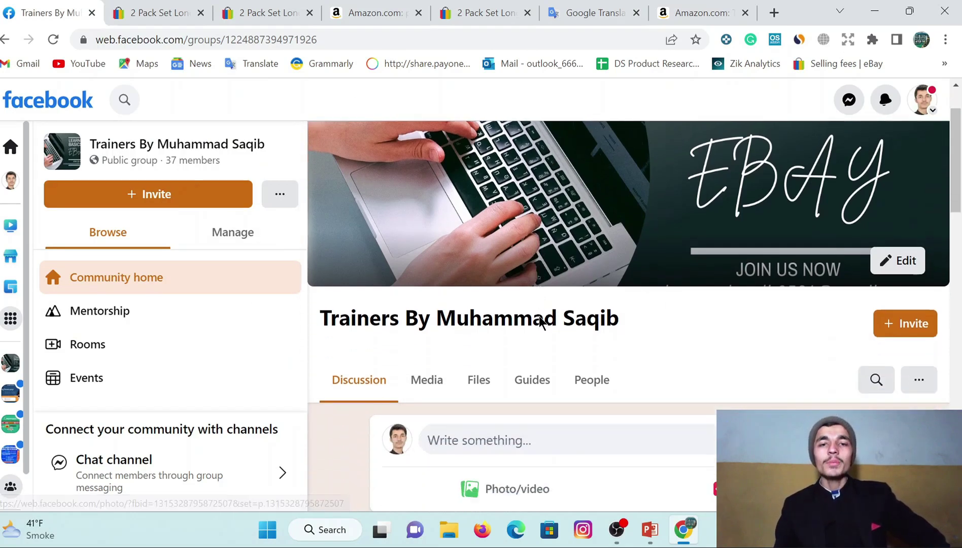
{"action": "scroll", "coordinate": [493, 305], "scroll_direction": "up", "scroll_amount": 3}
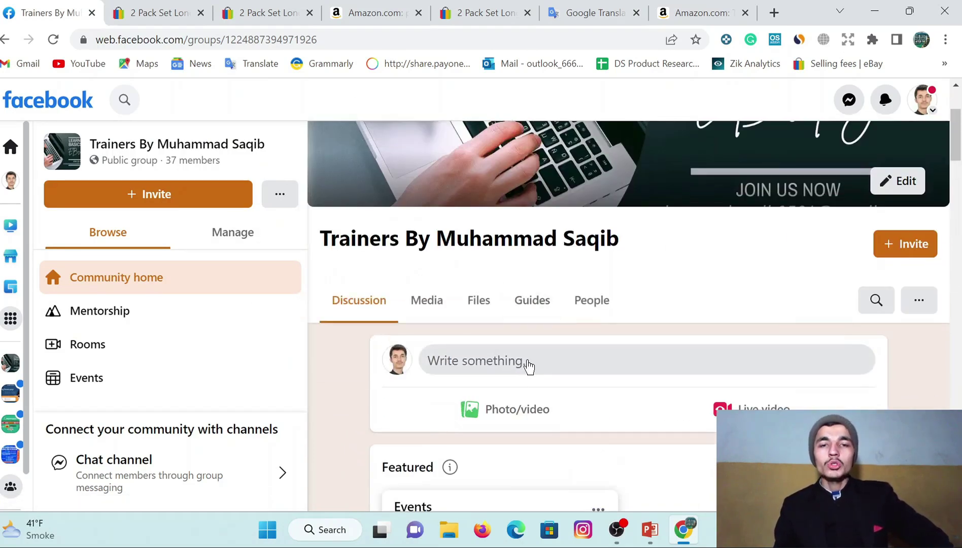